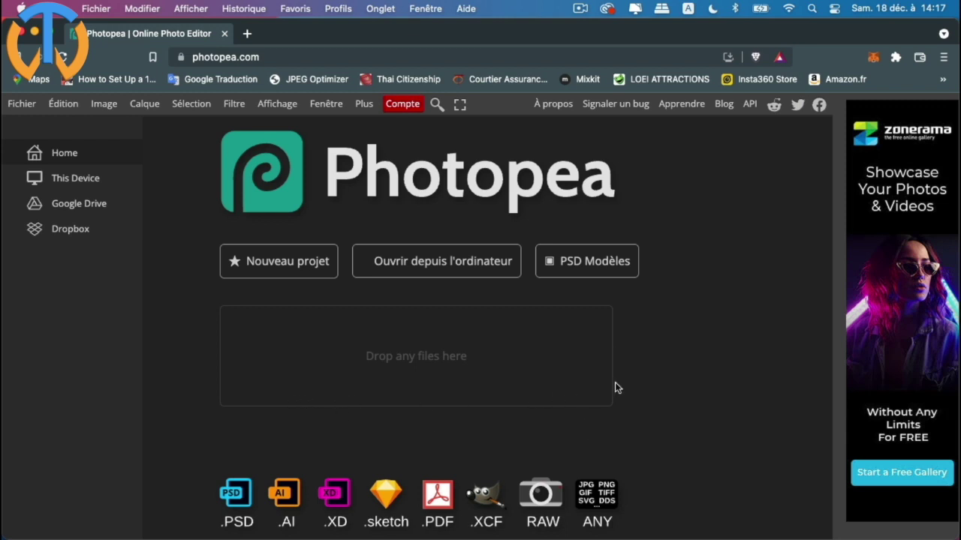
Step: Open the image road-5948665_1280.jpeg from the computer's Bureau folder
click(440, 260)
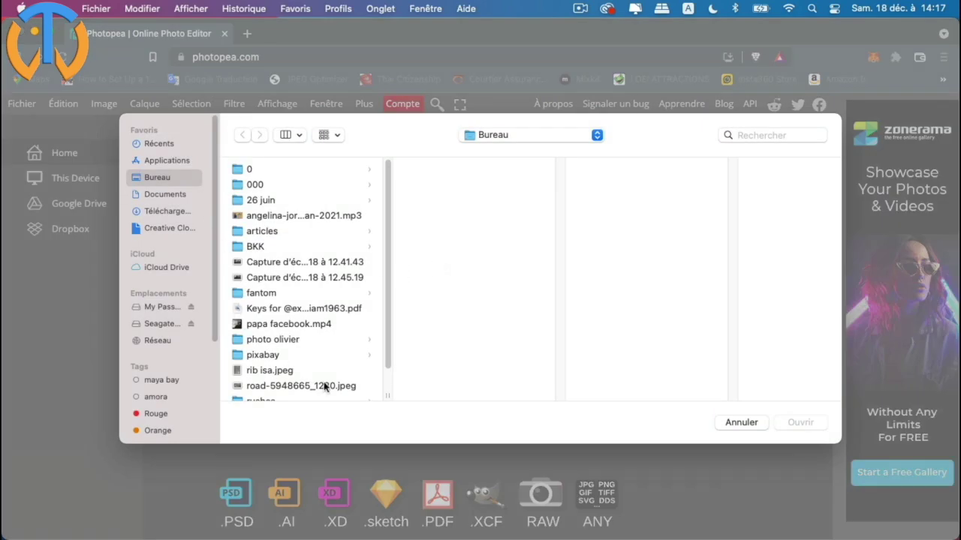
scroll(353, 361, down, 2)
click(326, 356)
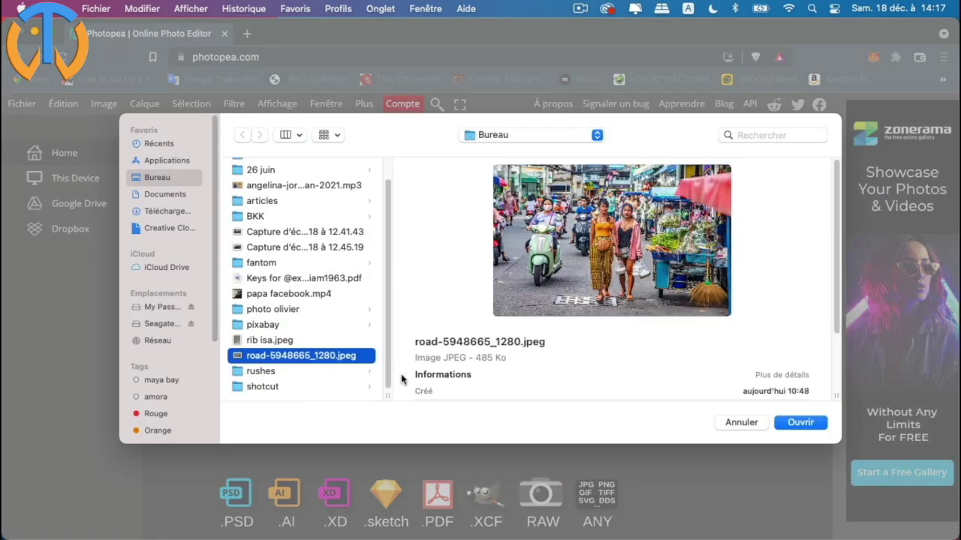
click(795, 422)
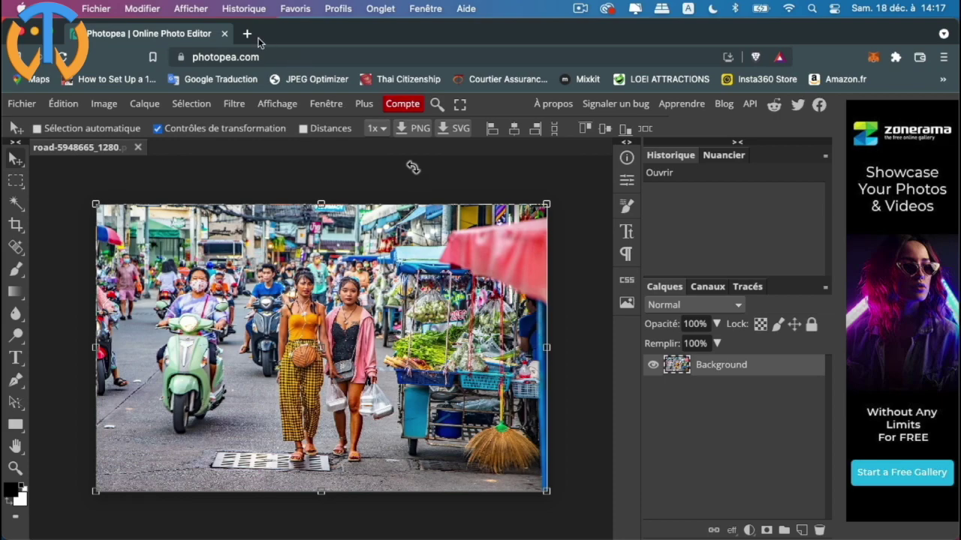
Step: View the Pixabay home page in a new browser tab and close that tab again
click(247, 34)
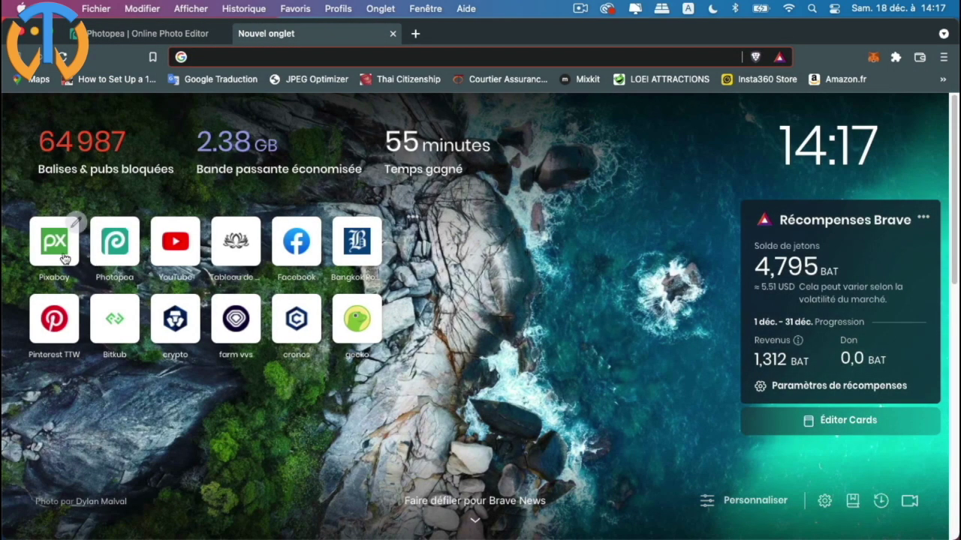
click(65, 259)
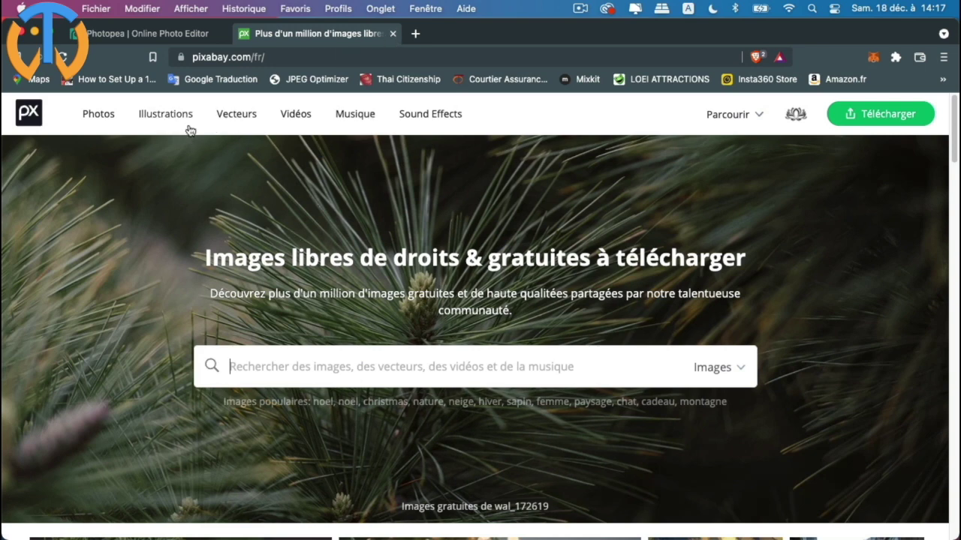
click(393, 34)
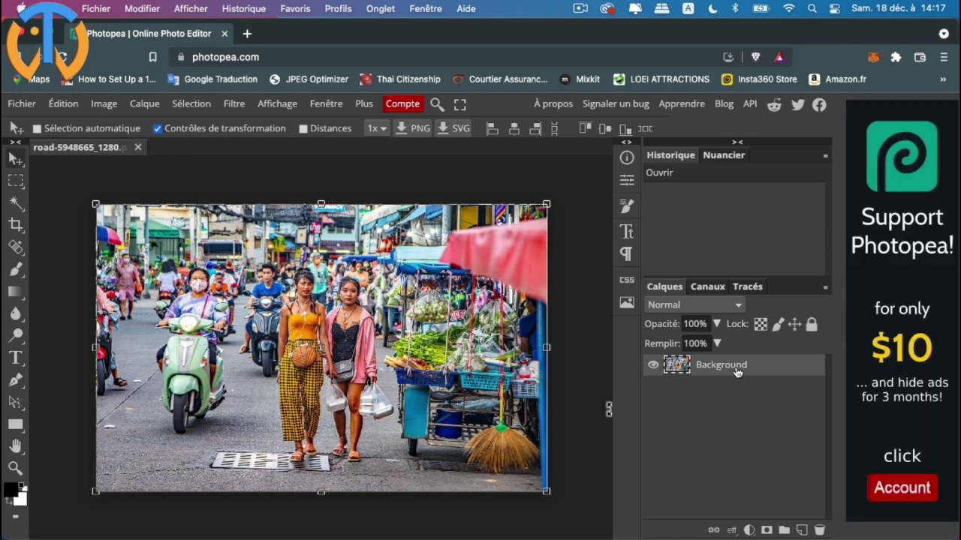
Step: Rename the Background layer as "original"
double_click(739, 367)
text(original)
key(Return)
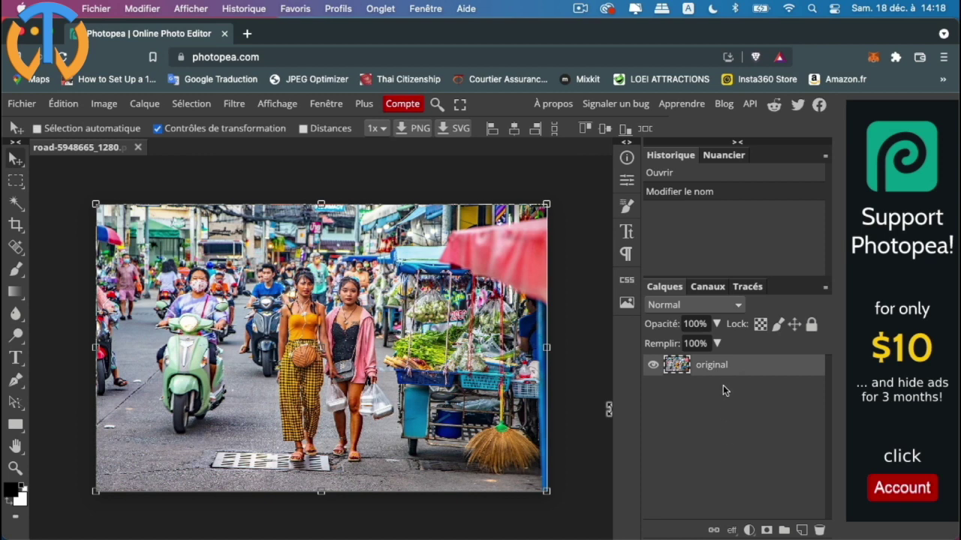
Step: Duplicate the "original" layer
right_click(760, 369)
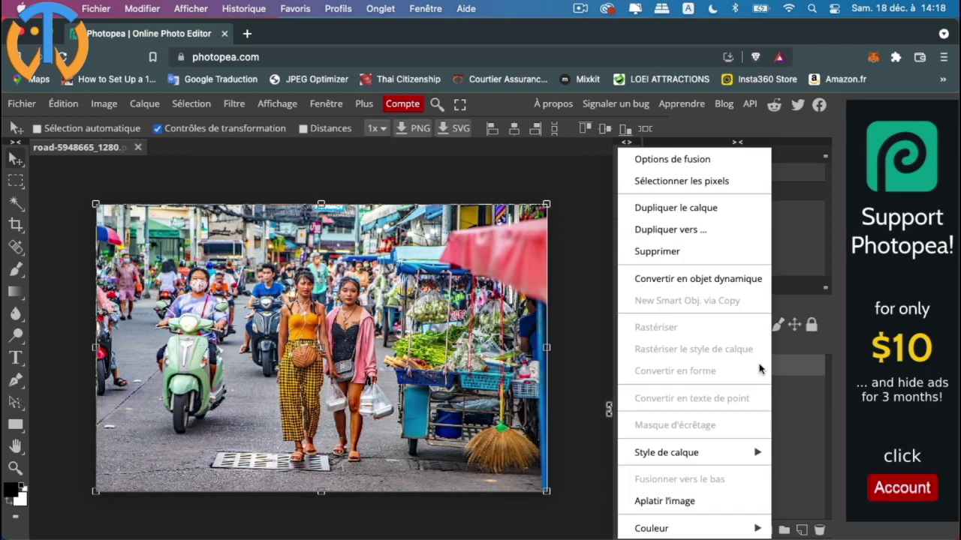
click(801, 405)
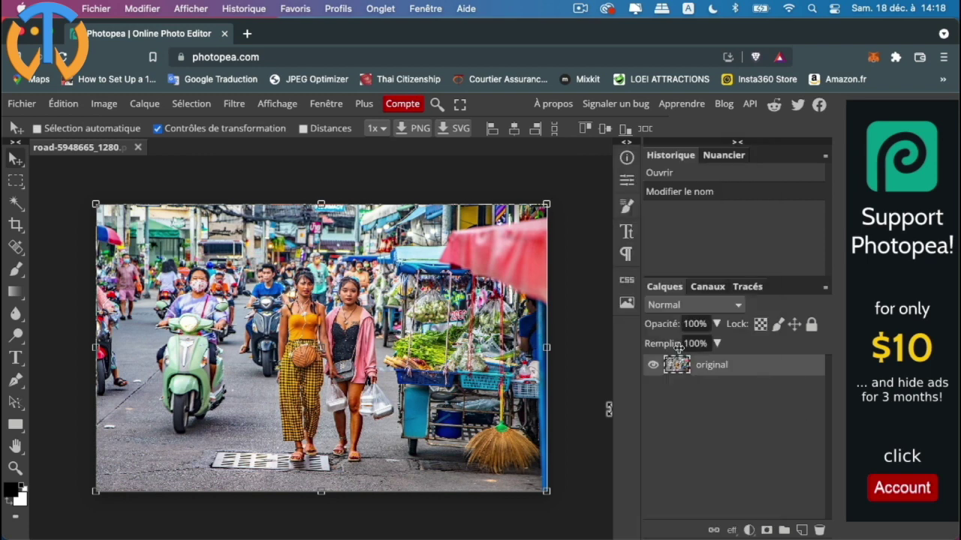
right_click(765, 368)
click(698, 210)
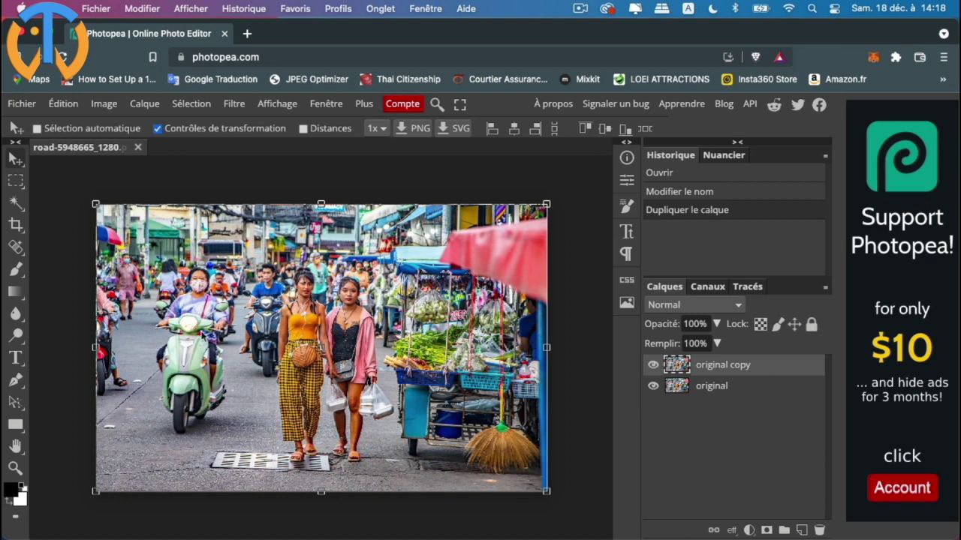
Step: Convert the duplicated layer to black and white with the default Noir et blanc adjustment values
click(140, 104)
mouse_move(120, 108)
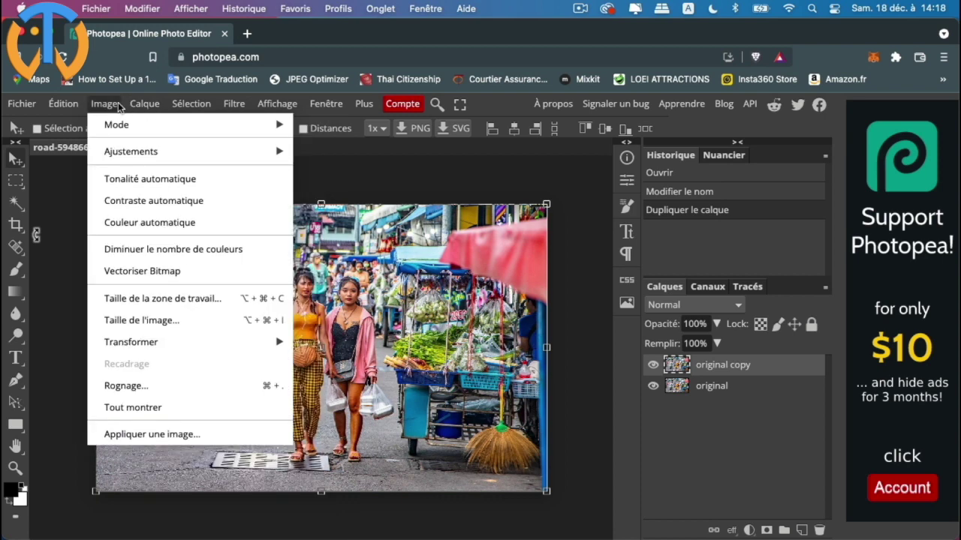
mouse_move(119, 154)
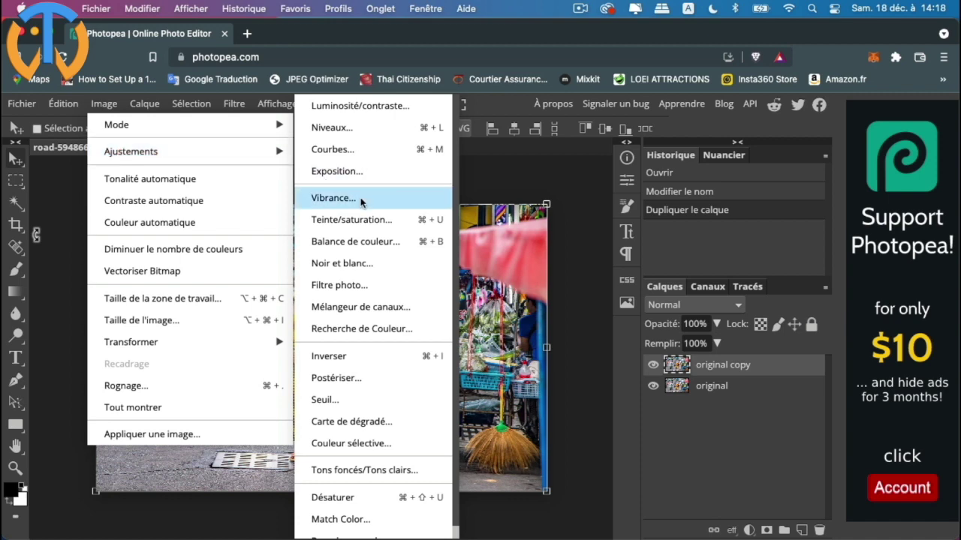
click(363, 264)
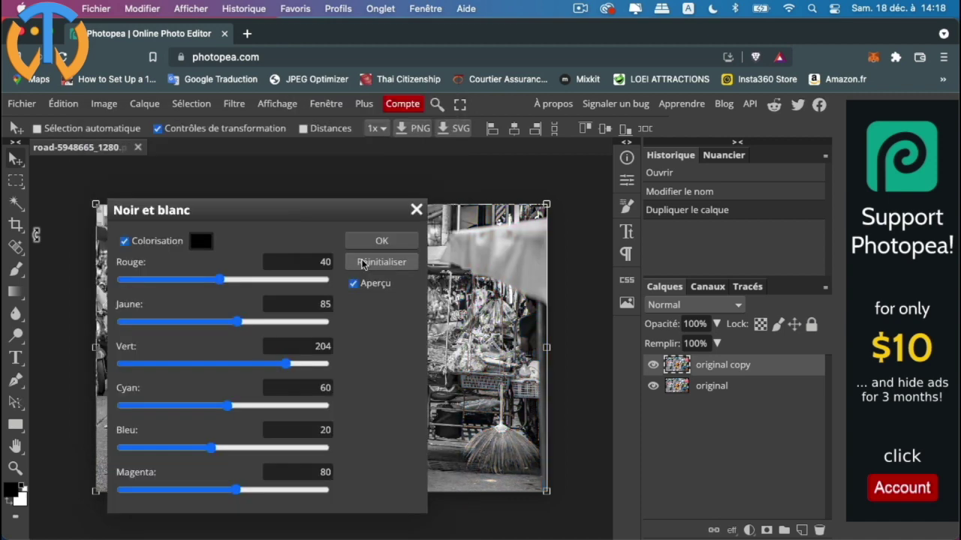
drag(353, 208, 743, 160)
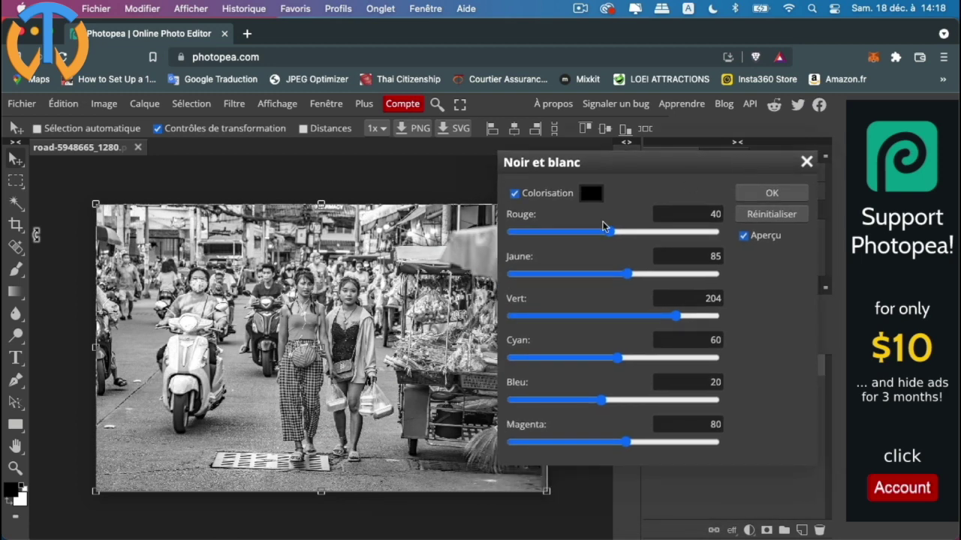
click(773, 193)
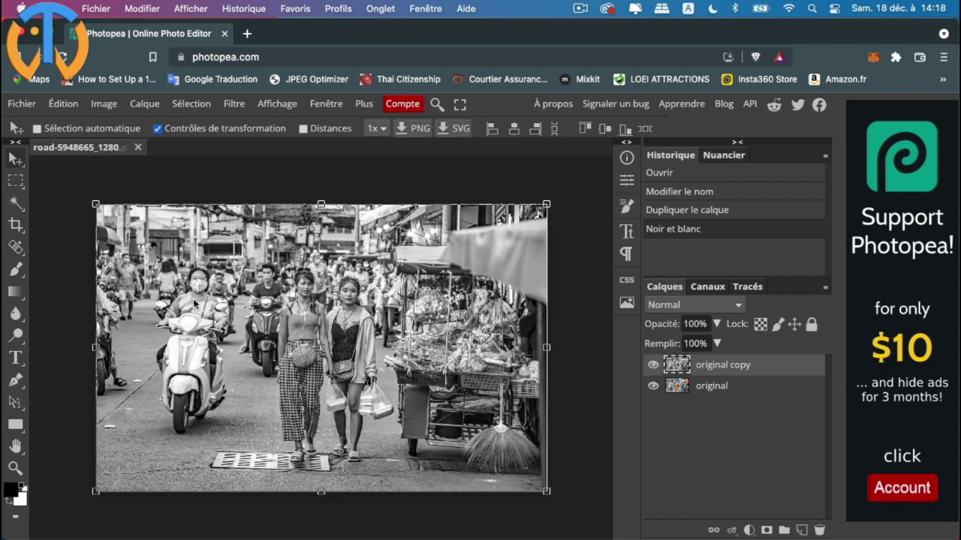
Step: Apply a Gaussian blur of 2.4 px to the black-and-white copy layer
click(235, 105)
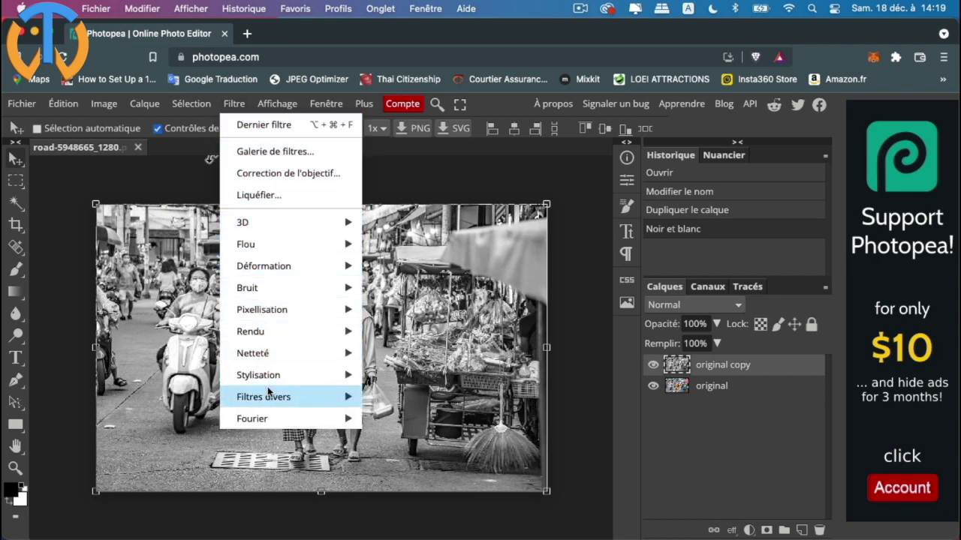
mouse_move(251, 248)
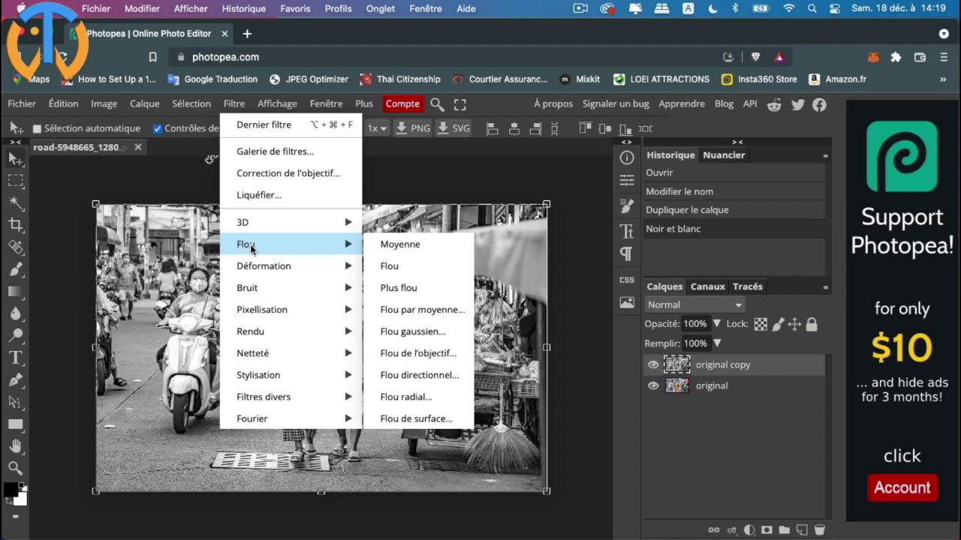
click(421, 333)
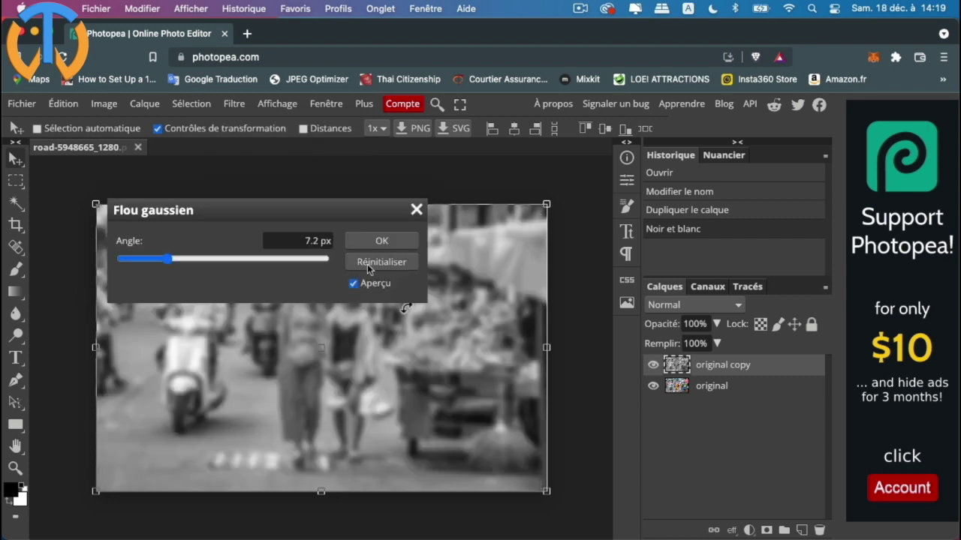
drag(317, 218, 752, 222)
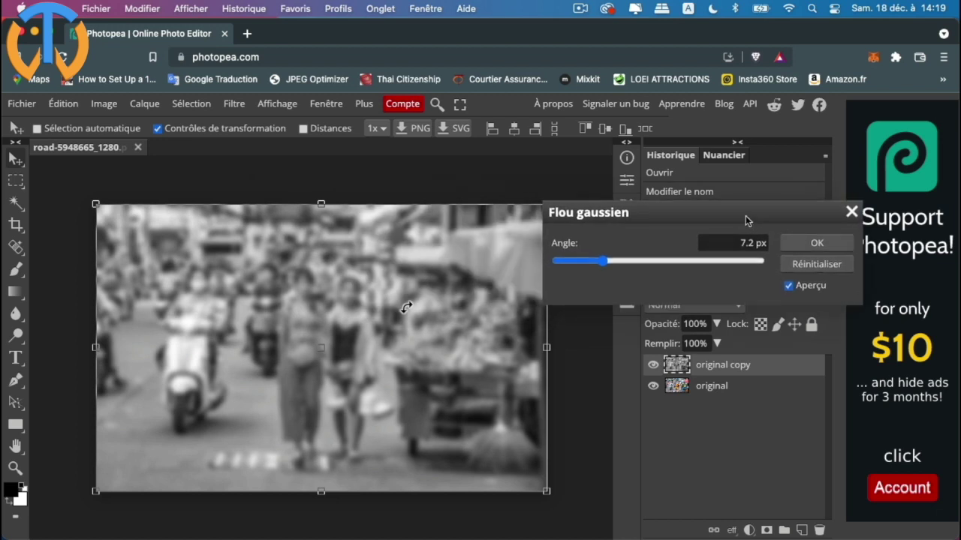
drag(602, 261, 589, 266)
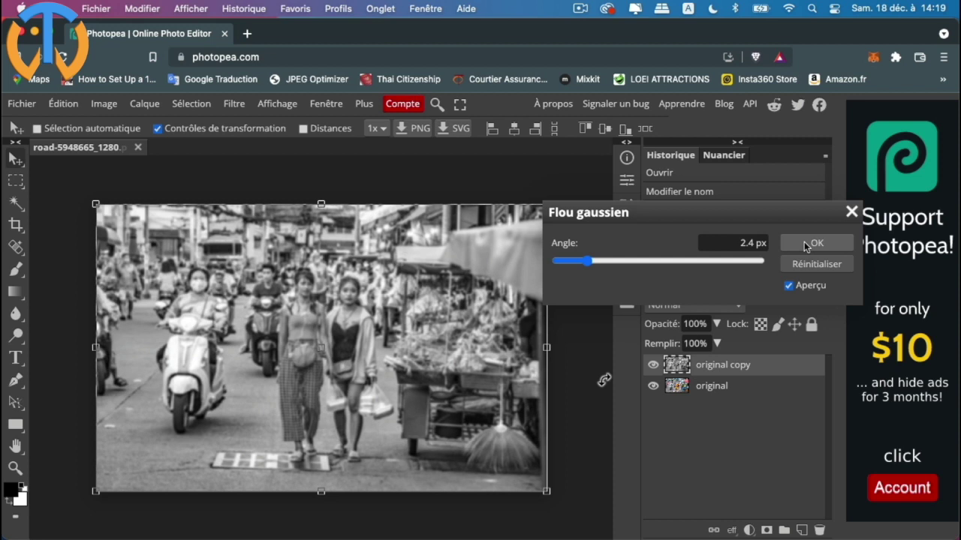
click(806, 247)
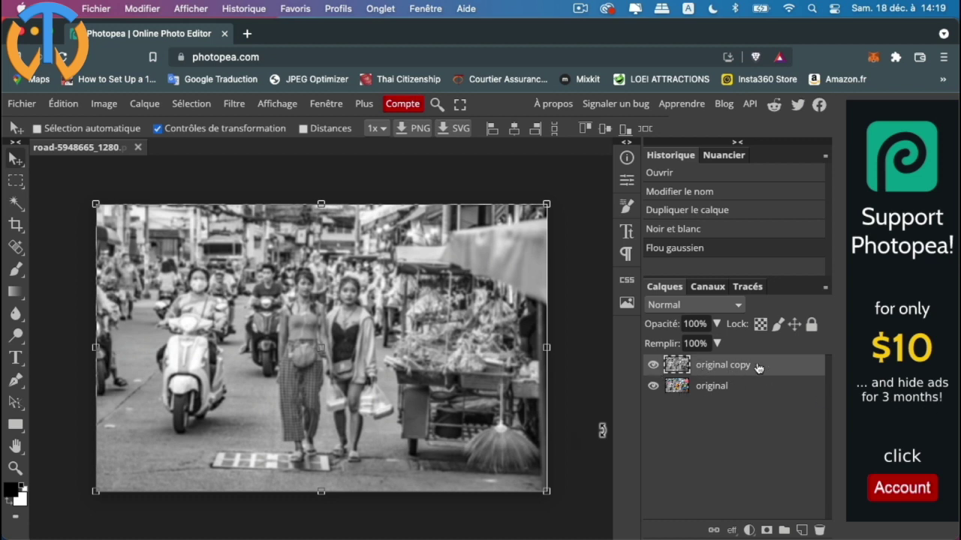
Step: Hide the blurred black-and-white copy to view the color photo beneath it, and show the copy again
click(653, 365)
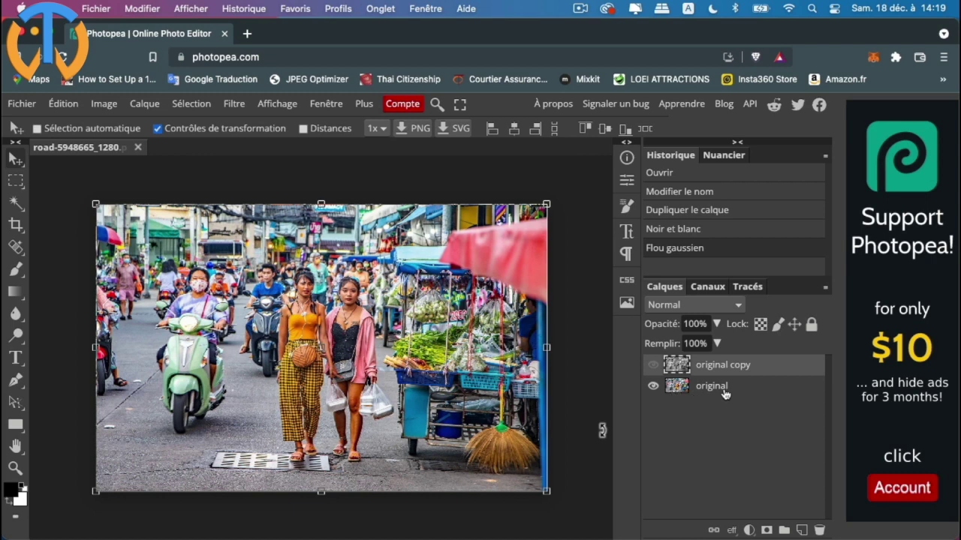
click(653, 365)
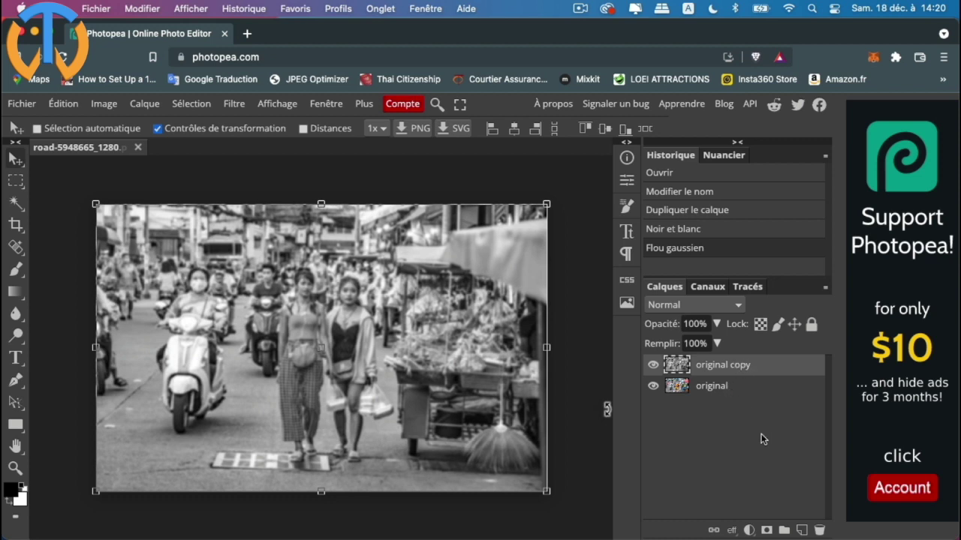
Step: Stack the color original above the copy and shift it down to compare both layers, and restore its position and the layer order
click(749, 395)
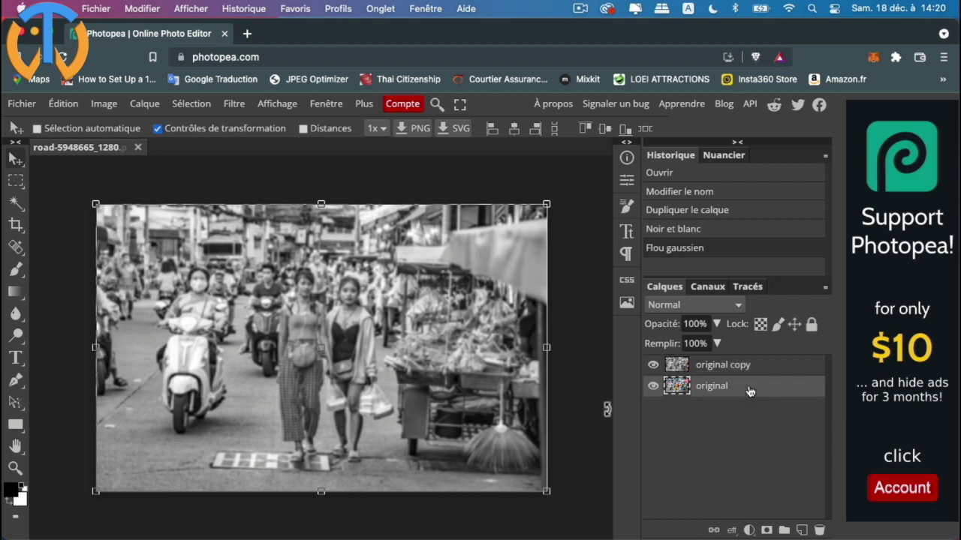
drag(749, 391, 756, 359)
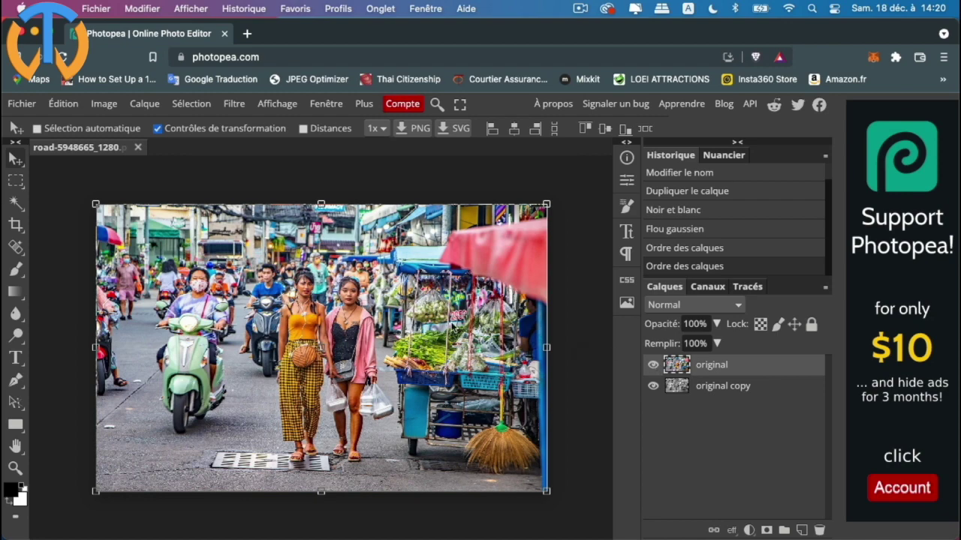
drag(452, 324, 451, 479)
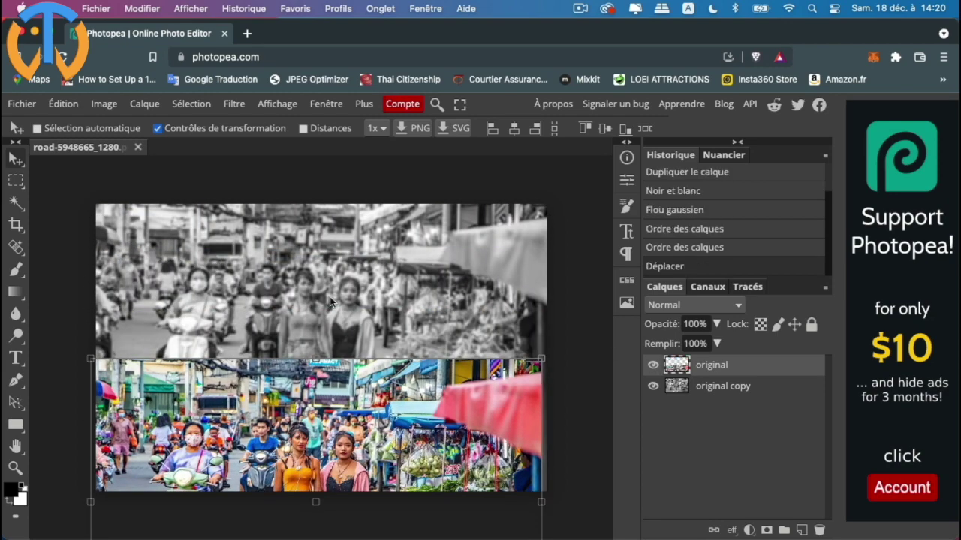
drag(407, 434, 418, 290)
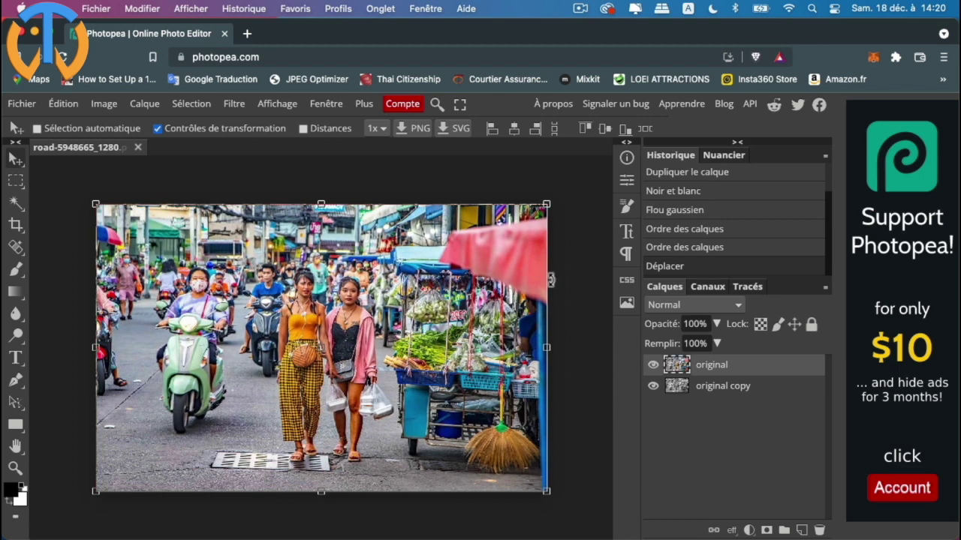
drag(761, 392, 759, 365)
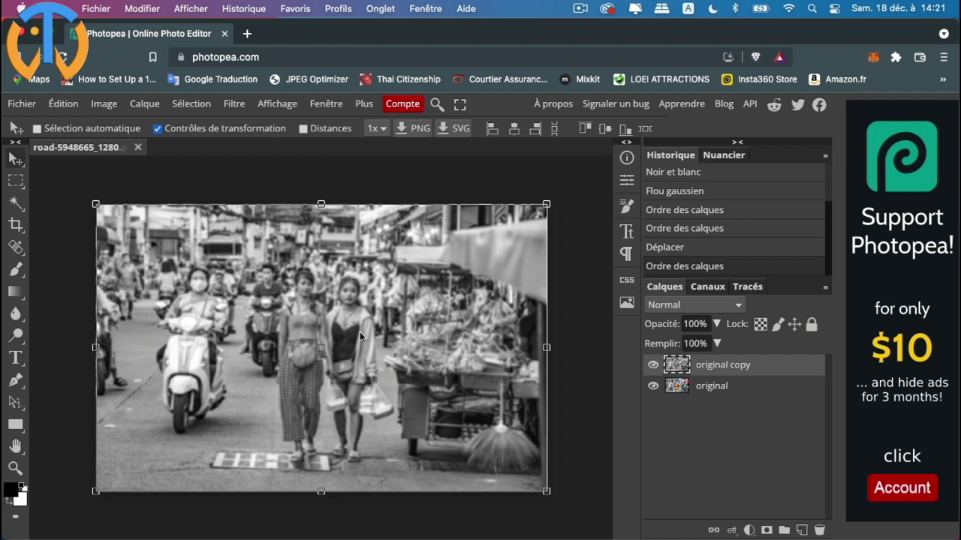
Step: Add a raster mask to the "original copy" layer
click(744, 386)
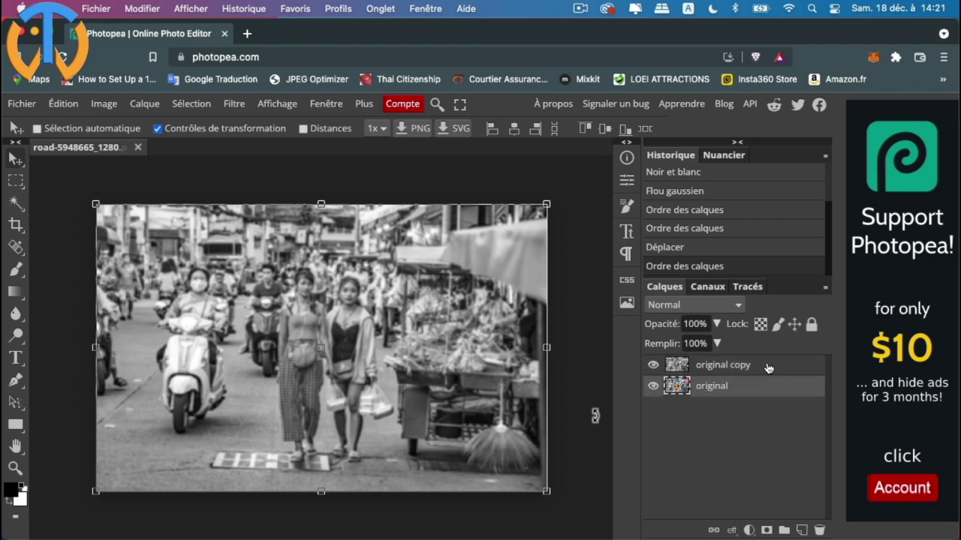
click(768, 367)
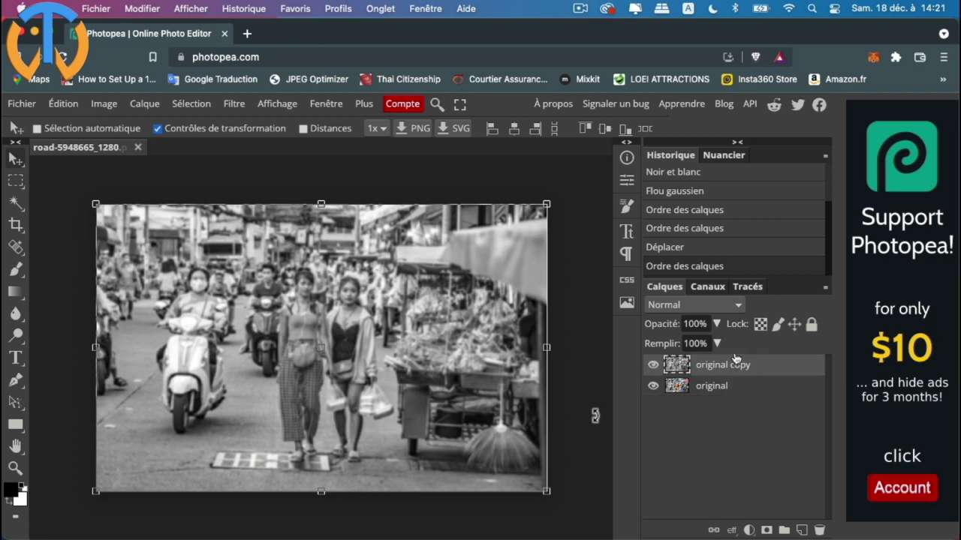
click(767, 530)
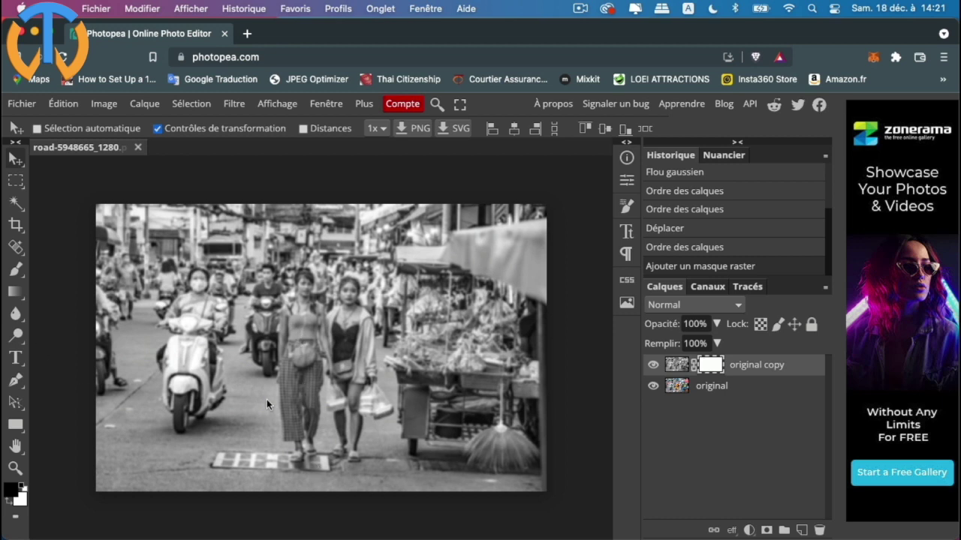
Step: Activate the Brush tool and set the brush size to 103 px
click(18, 272)
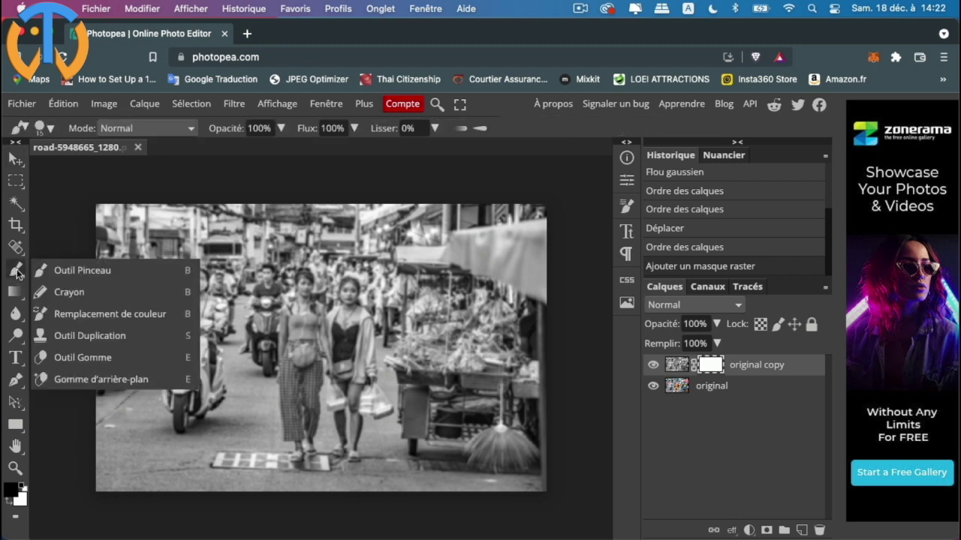
click(70, 270)
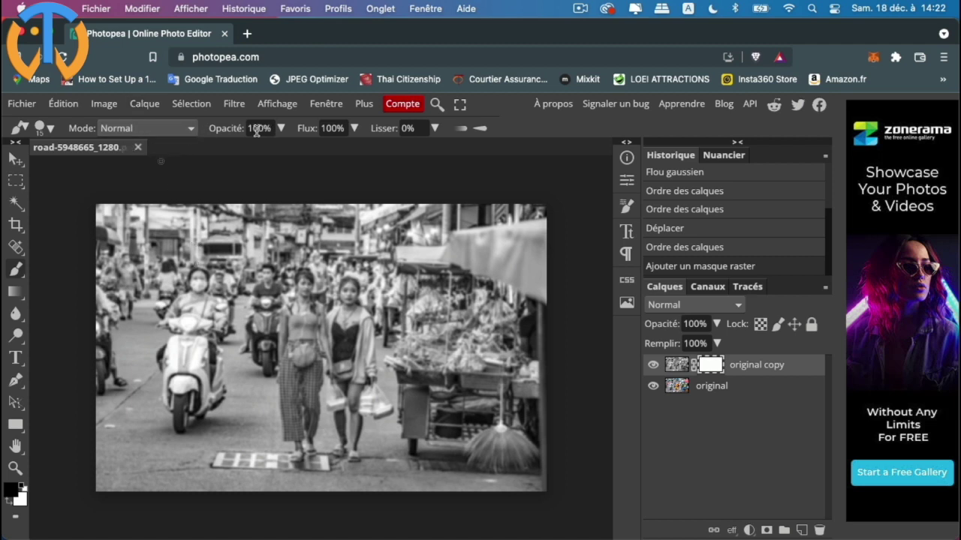
click(52, 133)
drag(106, 167, 158, 167)
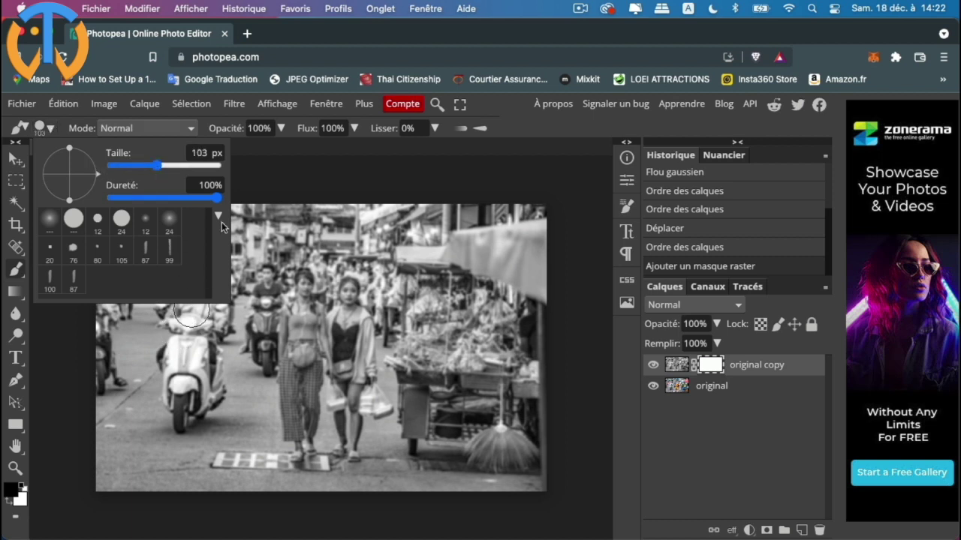
click(285, 167)
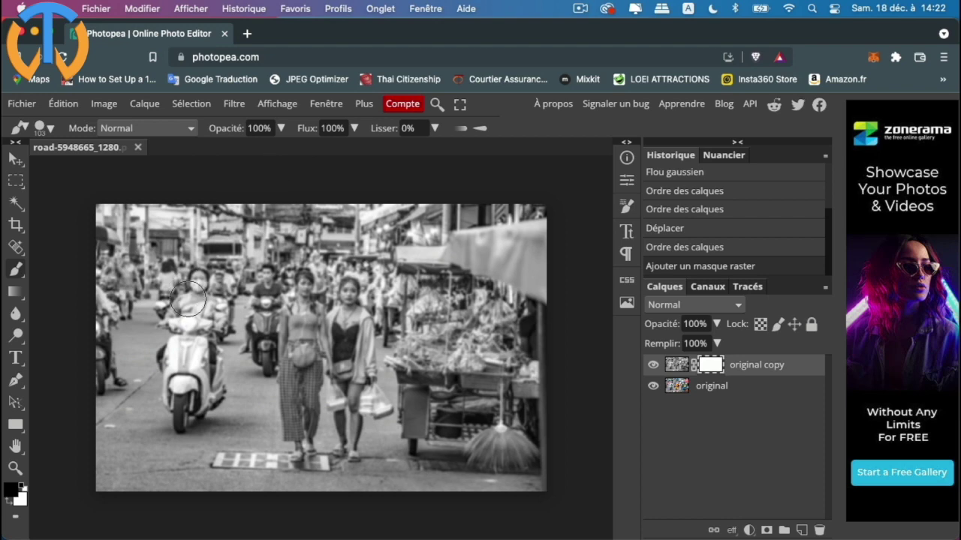
Step: Paint the layer mask with black (000000) over the scooter rider's upper body and the street behind to reveal color
click(10, 491)
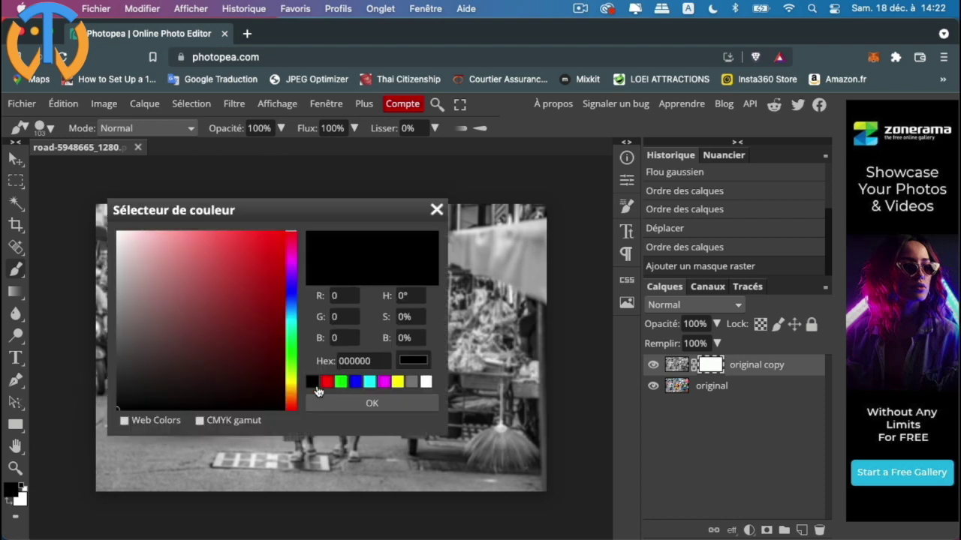
click(372, 403)
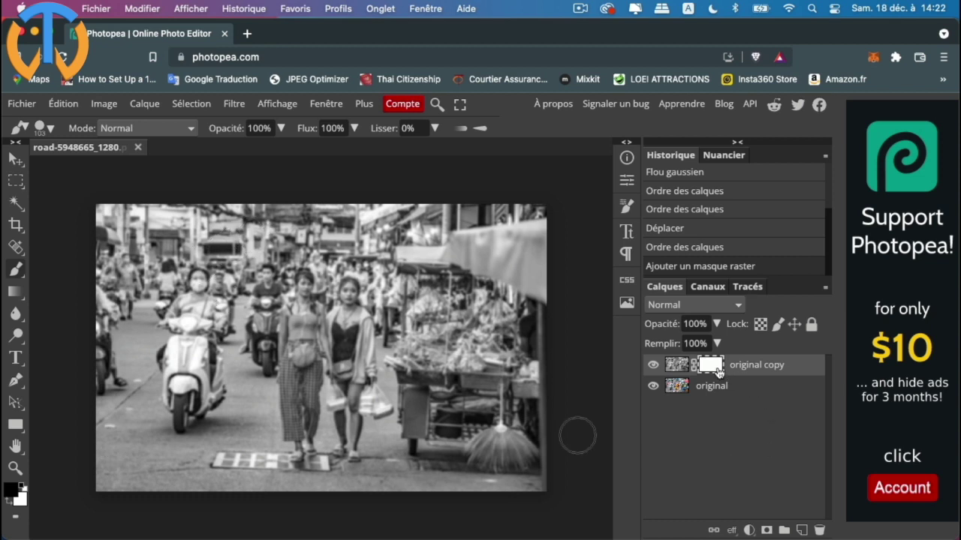
mouse_move(263, 215)
mouse_down()
mouse_move(152, 349)
mouse_move(251, 192)
mouse_move(133, 318)
mouse_move(194, 214)
mouse_move(181, 221)
mouse_move(136, 199)
mouse_move(113, 209)
mouse_move(109, 299)
mouse_move(171, 299)
mouse_move(218, 229)
mouse_up()
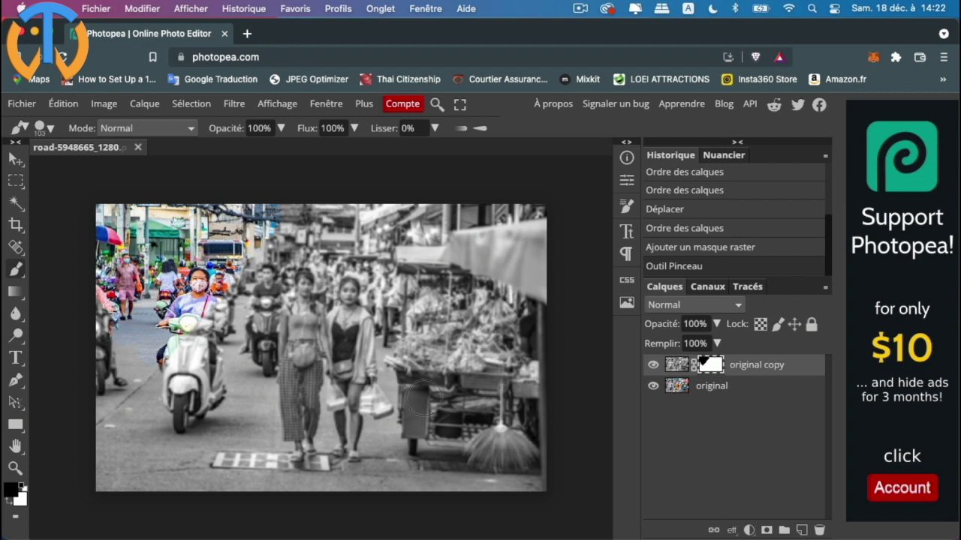
Step: Paint the mask with white (ffffff) over the revealed scooter rider and street area to restore the blurred black-and-white copy
click(9, 507)
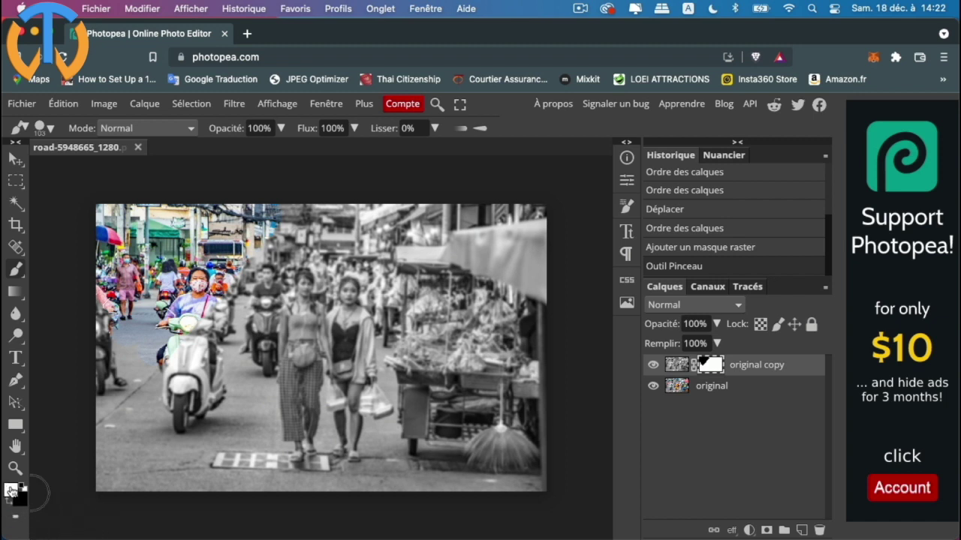
click(11, 490)
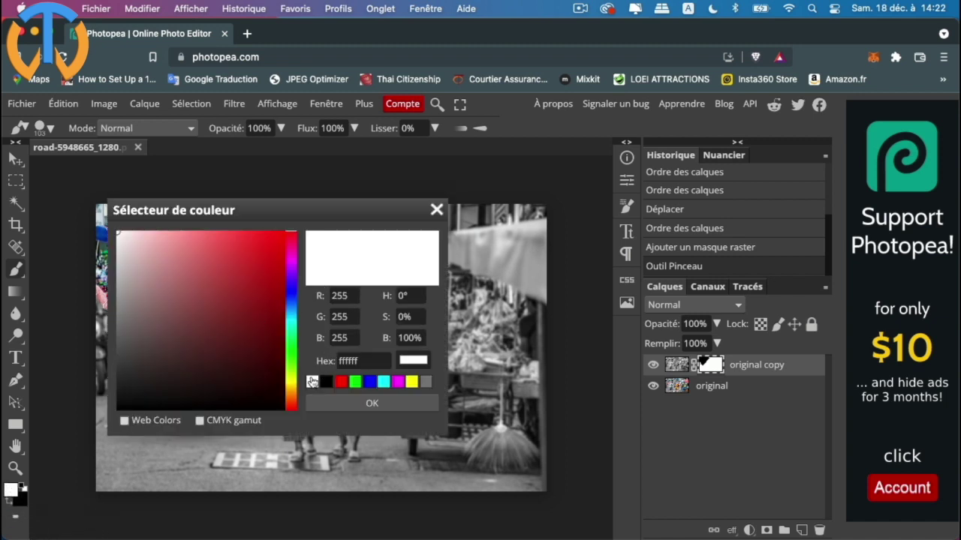
click(340, 401)
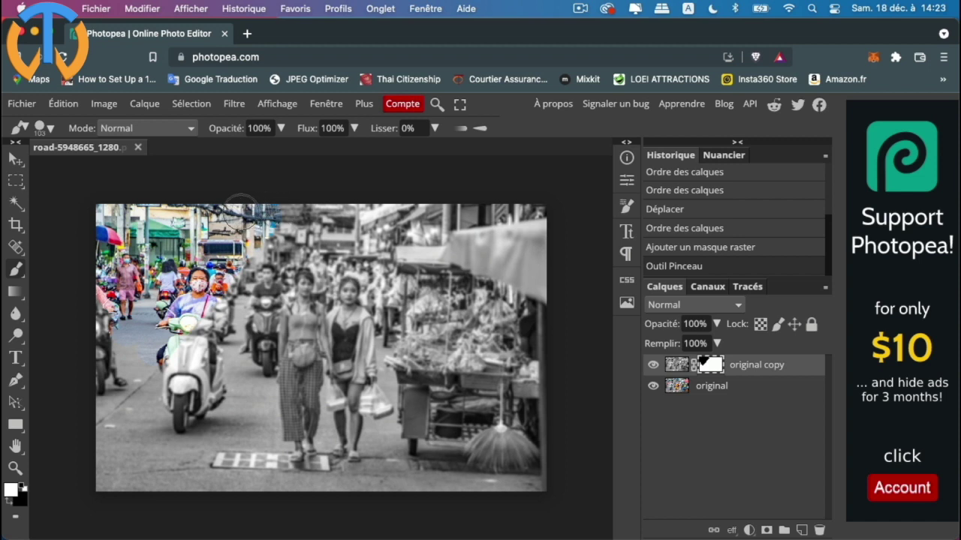
mouse_move(95, 217)
mouse_down()
mouse_move(281, 216)
mouse_move(231, 271)
mouse_move(169, 383)
mouse_move(200, 303)
mouse_move(210, 222)
mouse_move(130, 394)
mouse_move(150, 370)
mouse_move(185, 235)
mouse_move(131, 333)
mouse_move(123, 237)
mouse_move(104, 366)
mouse_move(114, 236)
mouse_move(108, 317)
mouse_move(115, 244)
mouse_move(189, 227)
mouse_move(174, 243)
mouse_move(159, 236)
mouse_move(137, 271)
mouse_move(250, 216)
mouse_move(215, 270)
mouse_move(278, 208)
mouse_move(253, 225)
mouse_move(199, 306)
mouse_move(187, 355)
mouse_up()
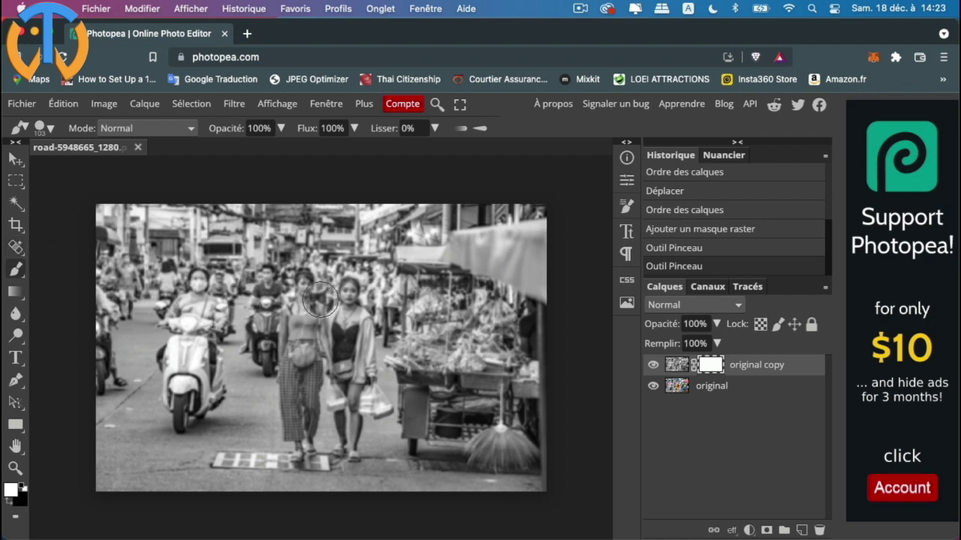
Step: Set the foreground color back to black (000000) for painting the mask over the two walking women
click(16, 470)
click(290, 368)
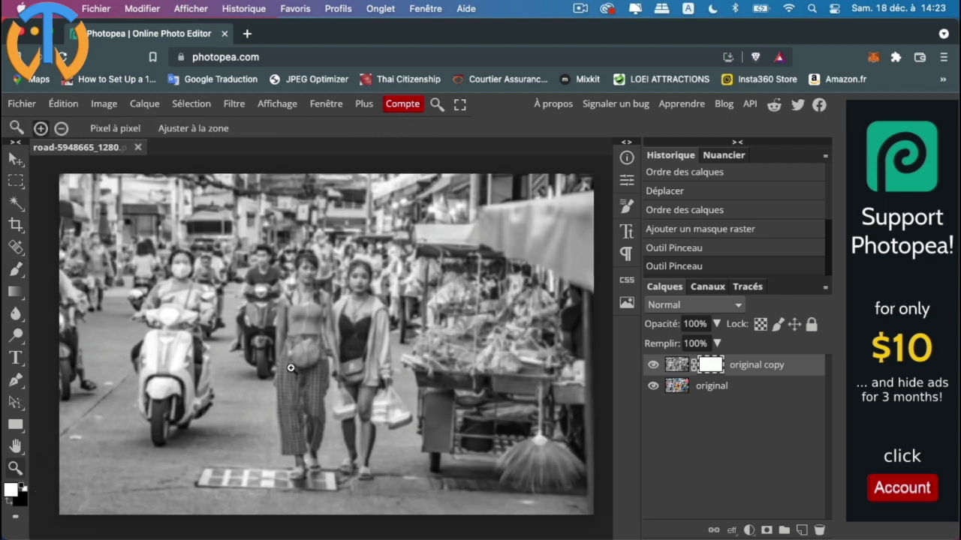
click(290, 368)
click(291, 368)
click(291, 367)
click(291, 368)
scroll(327, 322, up, 4)
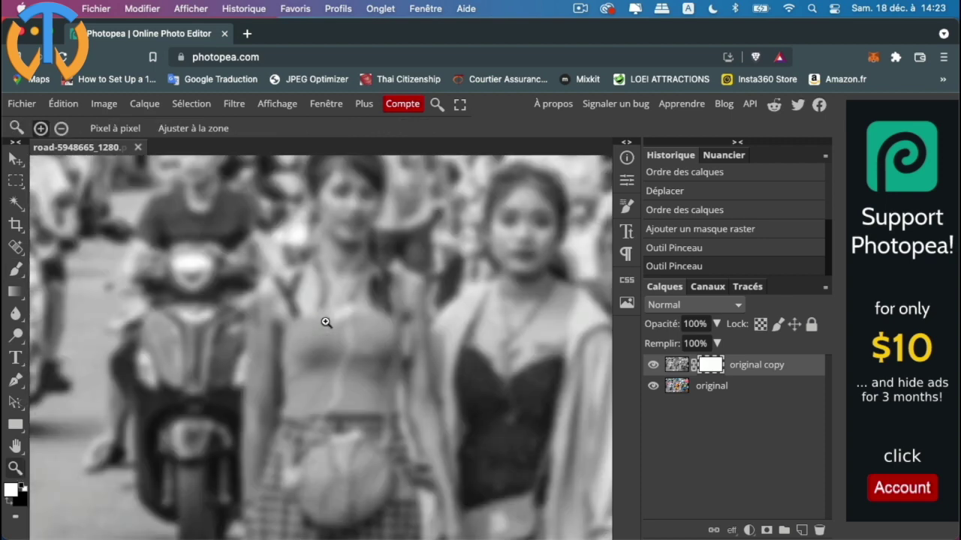
scroll(326, 322, up, 6)
scroll(325, 323, down, 1)
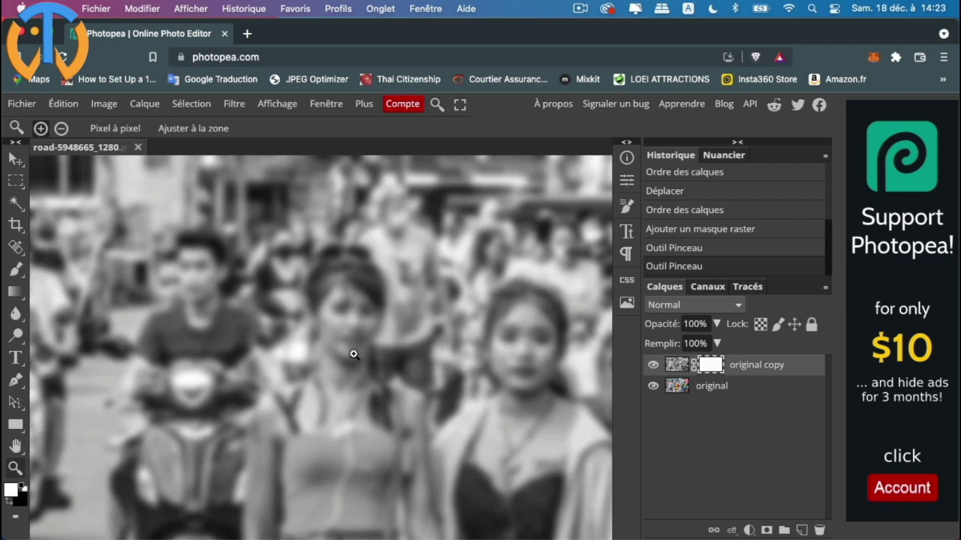
click(8, 504)
click(11, 492)
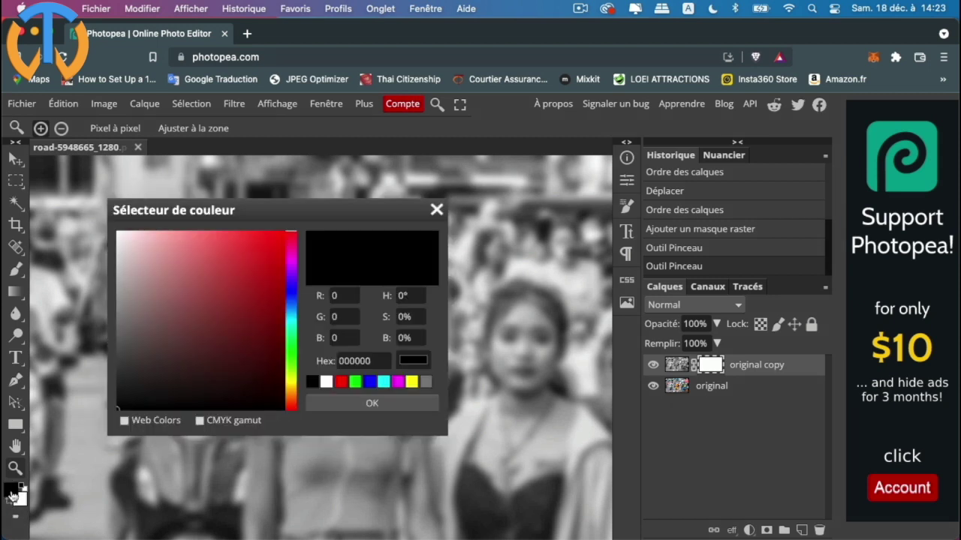
click(341, 403)
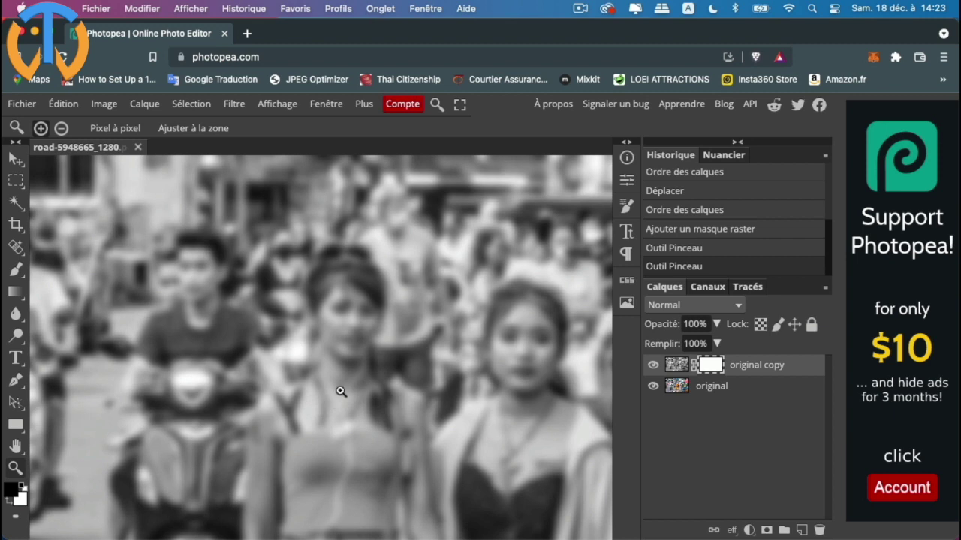
Step: Activate the Brush tool and set the brush size to 25 px
click(18, 273)
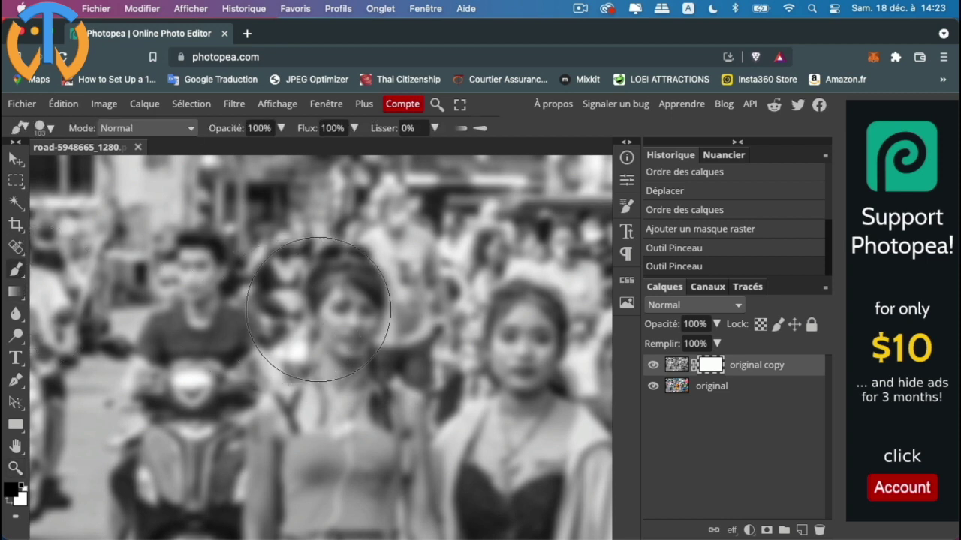
click(50, 129)
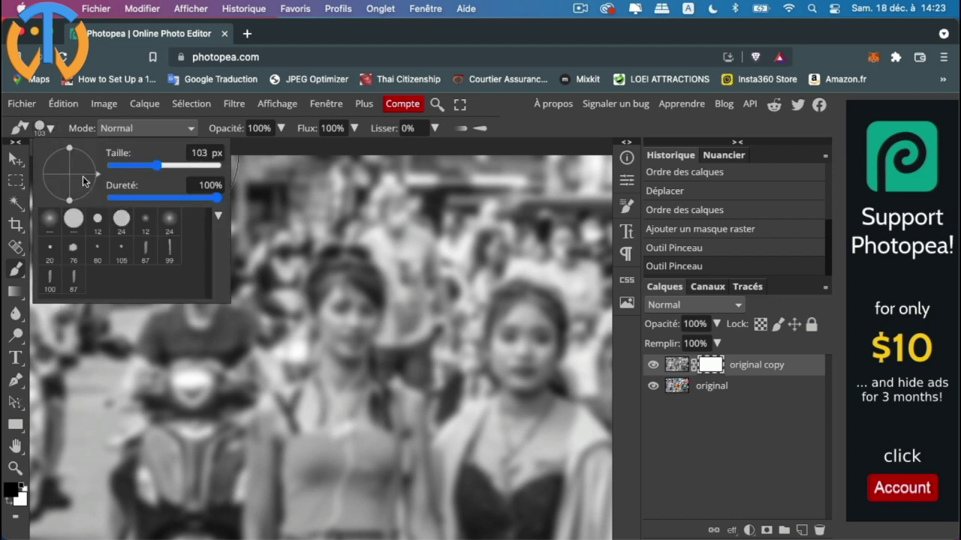
click(135, 166)
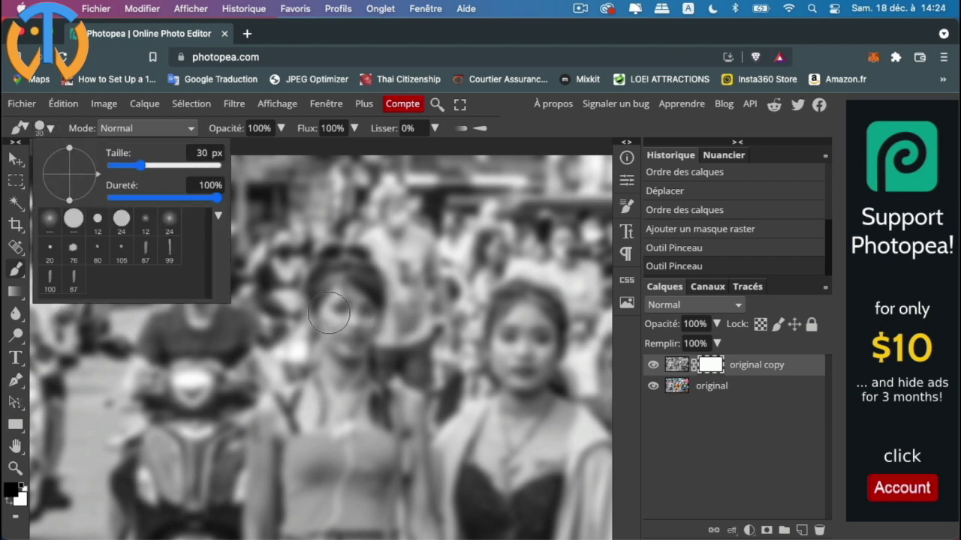
click(136, 165)
drag(136, 163, 139, 166)
Step: Paint black on the mask over the woman in the orange top, from her hair down to her checkered trouser hems
mouse_move(339, 263)
mouse_down()
mouse_move(323, 295)
mouse_move(344, 338)
mouse_move(360, 303)
mouse_move(348, 265)
mouse_move(364, 284)
mouse_move(360, 330)
mouse_move(348, 342)
mouse_move(339, 334)
mouse_move(336, 412)
mouse_up()
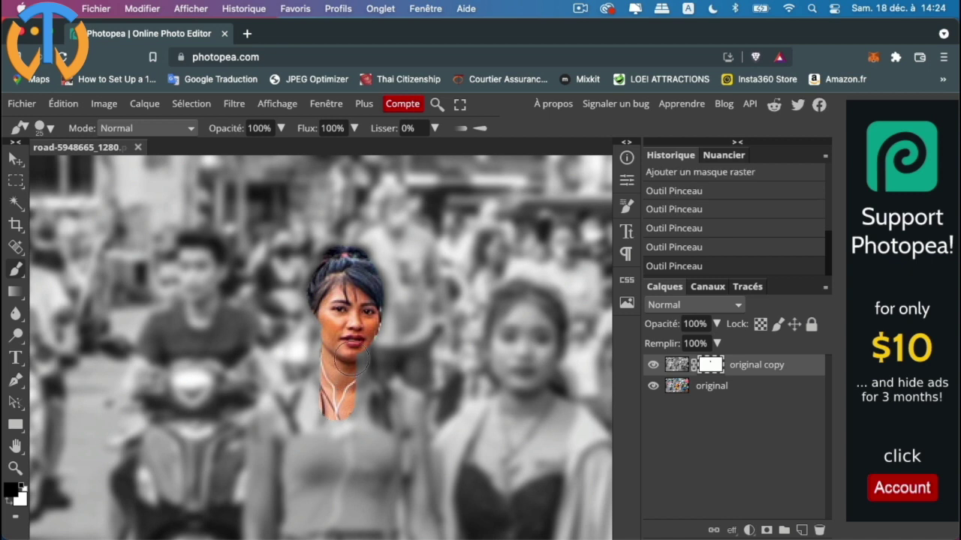
mouse_move(352, 359)
mouse_down()
mouse_move(354, 396)
mouse_move(328, 396)
mouse_move(331, 385)
mouse_move(284, 407)
mouse_move(268, 440)
mouse_move(274, 462)
mouse_move(294, 464)
mouse_move(307, 420)
mouse_move(315, 461)
mouse_move(332, 478)
mouse_move(341, 421)
mouse_move(362, 482)
mouse_move(364, 398)
mouse_move(402, 405)
mouse_move(407, 469)
mouse_move(376, 456)
mouse_move(371, 517)
mouse_up()
scroll(365, 471, down, 2)
scroll(366, 472, down, 4)
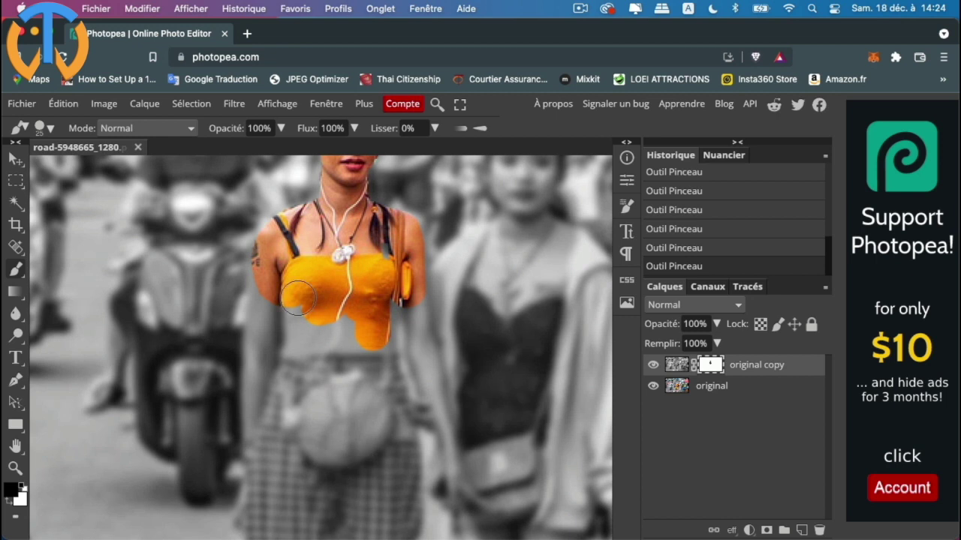
mouse_move(296, 287)
mouse_down()
mouse_move(297, 371)
mouse_move(283, 294)
mouse_move(268, 276)
mouse_move(253, 374)
mouse_move(266, 477)
mouse_move(295, 313)
mouse_move(328, 416)
mouse_move(343, 319)
mouse_move(375, 357)
mouse_move(394, 445)
mouse_move(407, 443)
mouse_move(387, 387)
mouse_move(351, 354)
mouse_move(359, 442)
mouse_move(379, 454)
mouse_move(363, 426)
mouse_up()
scroll(364, 426, down, 5)
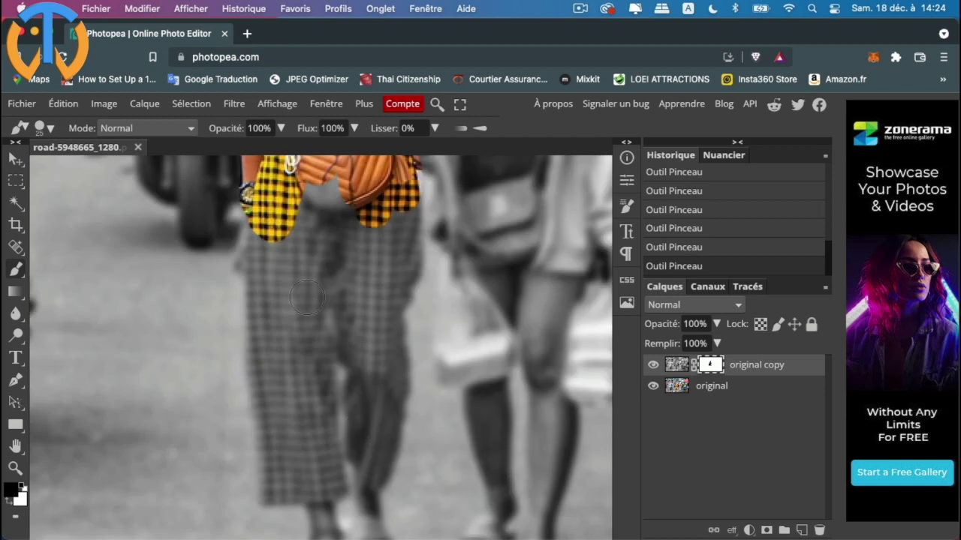
mouse_move(277, 235)
mouse_down()
mouse_move(279, 482)
mouse_move(319, 482)
mouse_move(325, 432)
mouse_move(312, 311)
mouse_move(325, 288)
mouse_move(360, 299)
mouse_move(351, 341)
mouse_move(359, 454)
mouse_move(370, 461)
mouse_move(387, 409)
mouse_move(379, 322)
mouse_move(405, 206)
mouse_move(366, 276)
mouse_move(369, 256)
mouse_move(350, 250)
mouse_move(285, 270)
mouse_move(292, 460)
mouse_move(296, 278)
mouse_move(324, 189)
mouse_move(314, 196)
mouse_move(353, 219)
mouse_move(324, 237)
mouse_up()
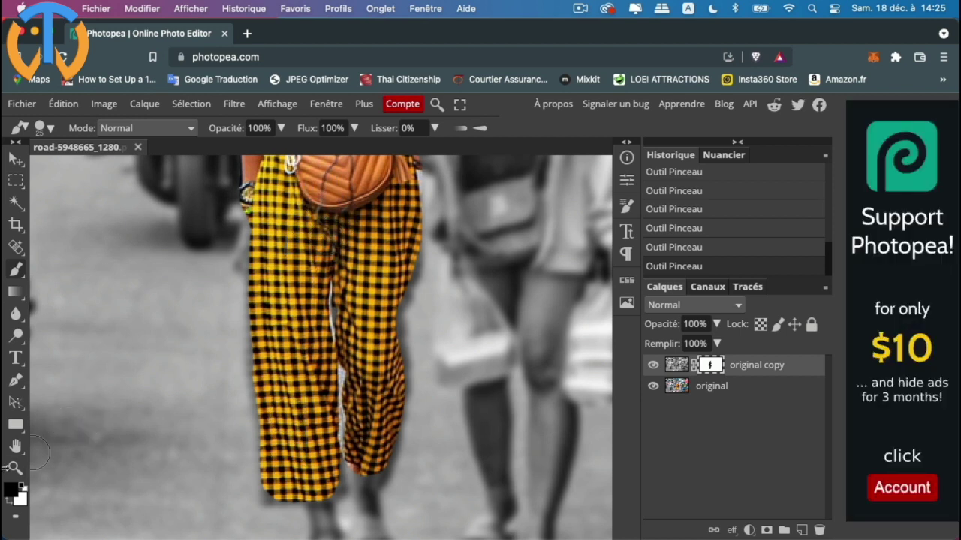
Step: Paint black on the mask over the second woman's face, pink jacket, dark top and handbag to reveal their color
click(15, 469)
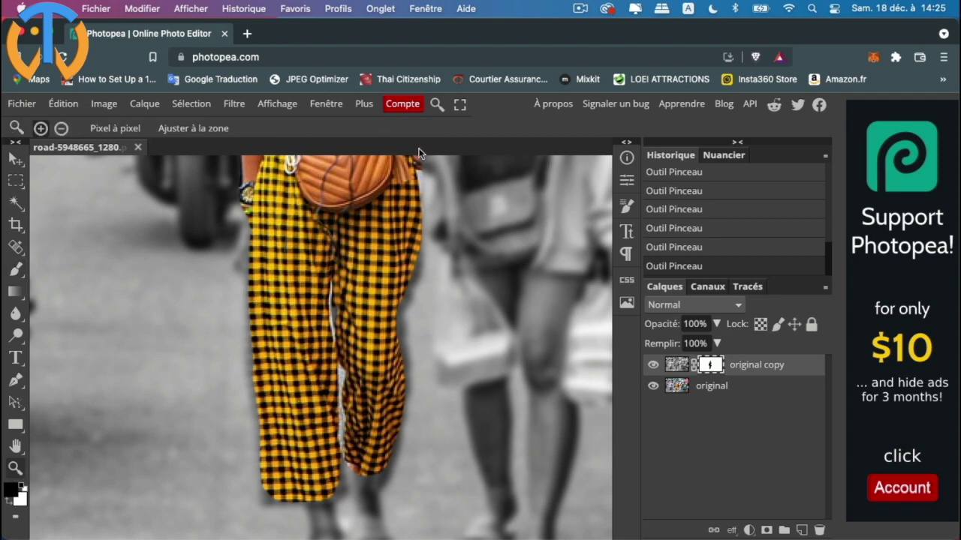
click(206, 127)
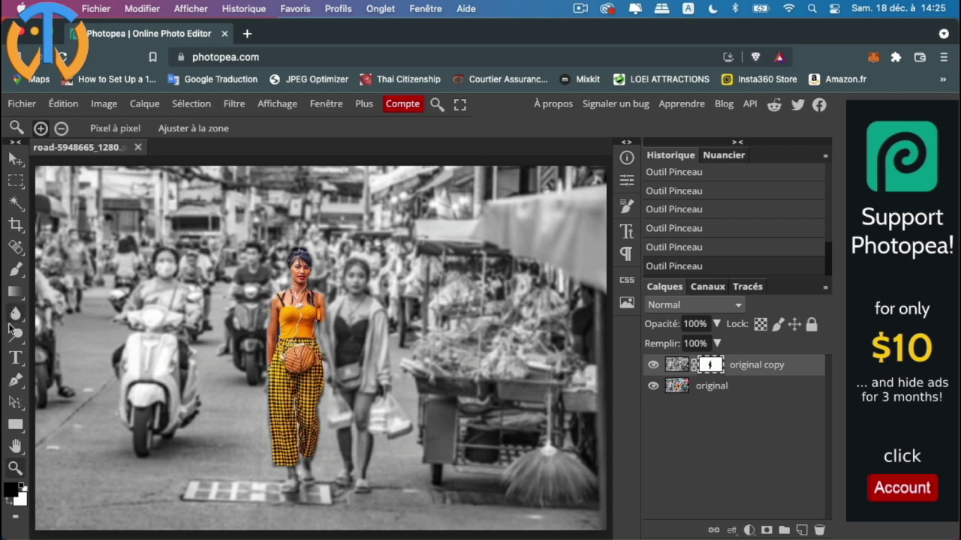
click(15, 269)
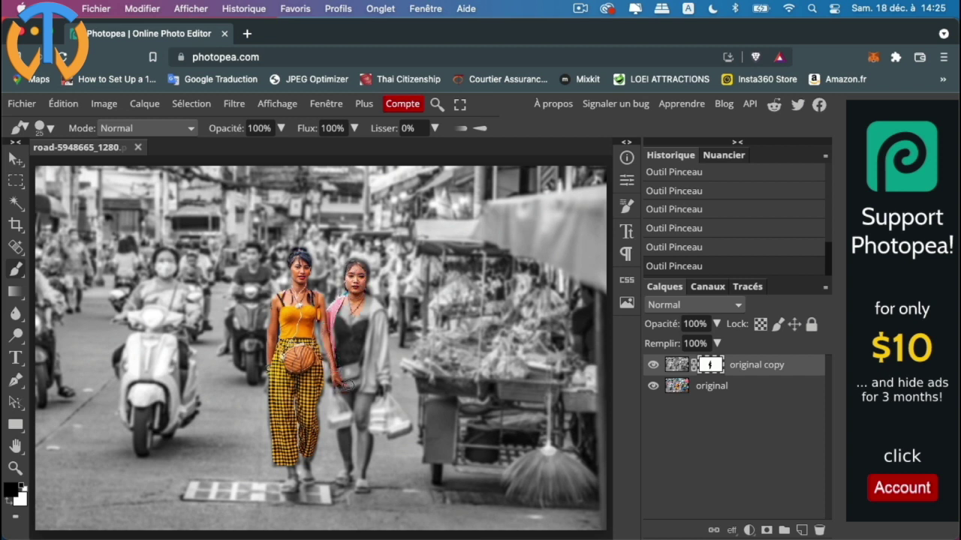
mouse_move(348, 385)
mouse_down()
mouse_move(377, 388)
mouse_move(368, 303)
mouse_up()
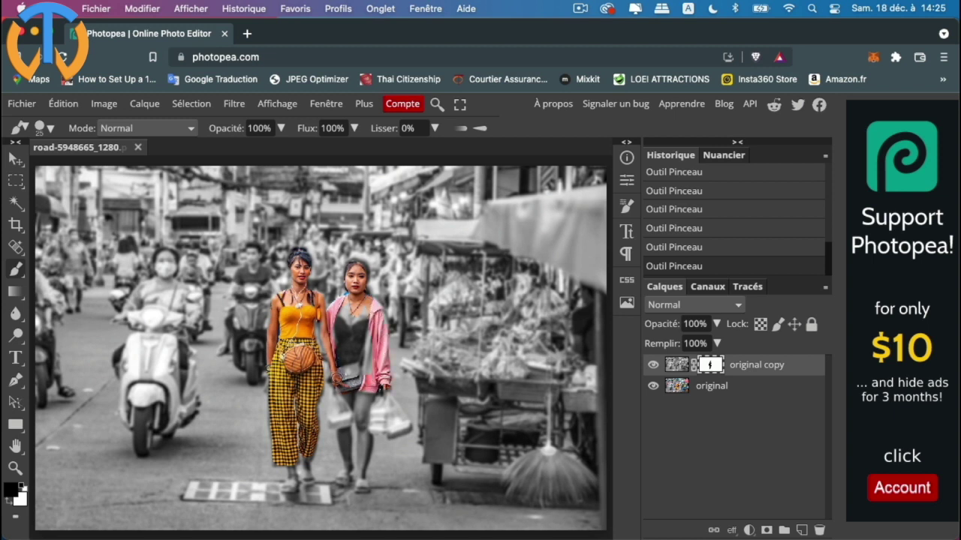
mouse_move(346, 375)
mouse_down()
mouse_move(378, 370)
mouse_move(338, 365)
mouse_up()
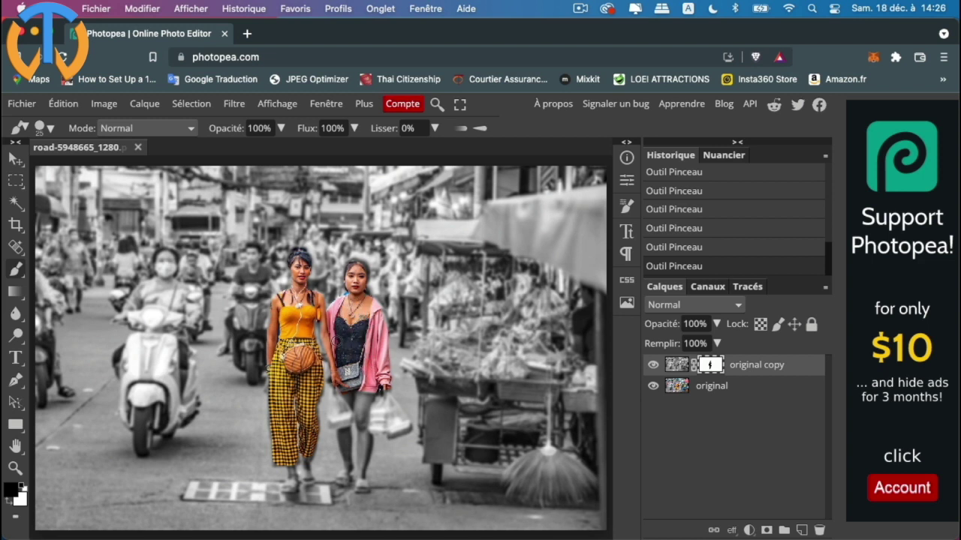
drag(349, 349, 351, 368)
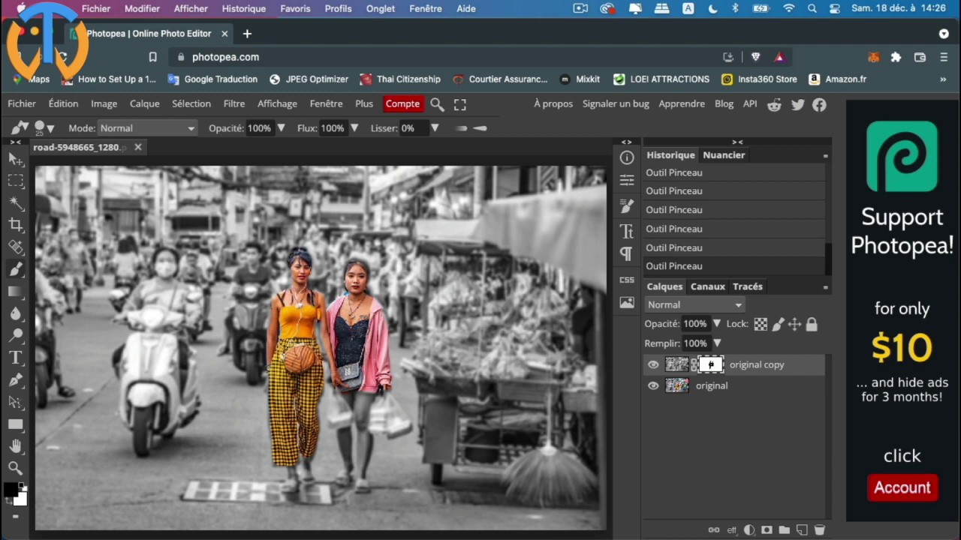
Step: Switch the foreground color to white and set the brush size to 2 px for cleaning the mask edges
key(z)
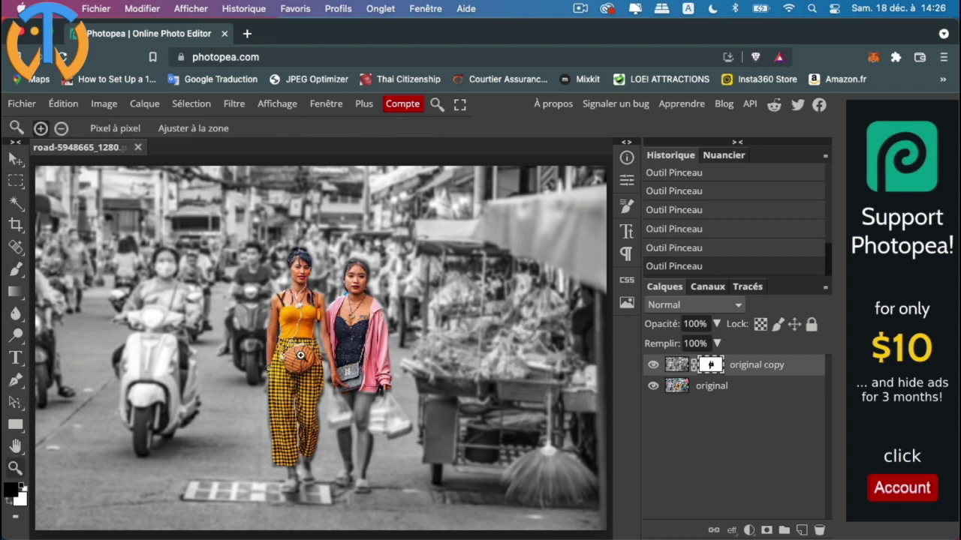
click(276, 333)
click(275, 332)
click(275, 332)
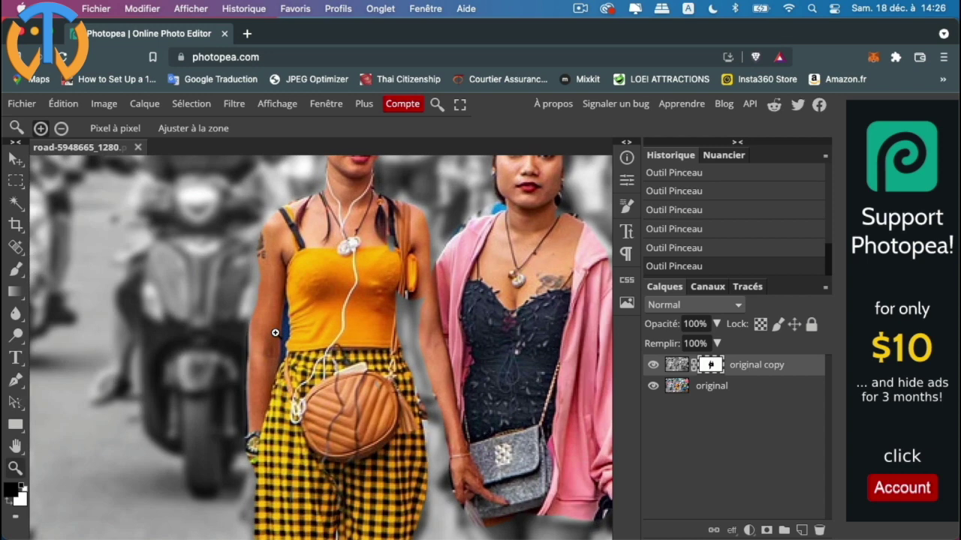
click(275, 332)
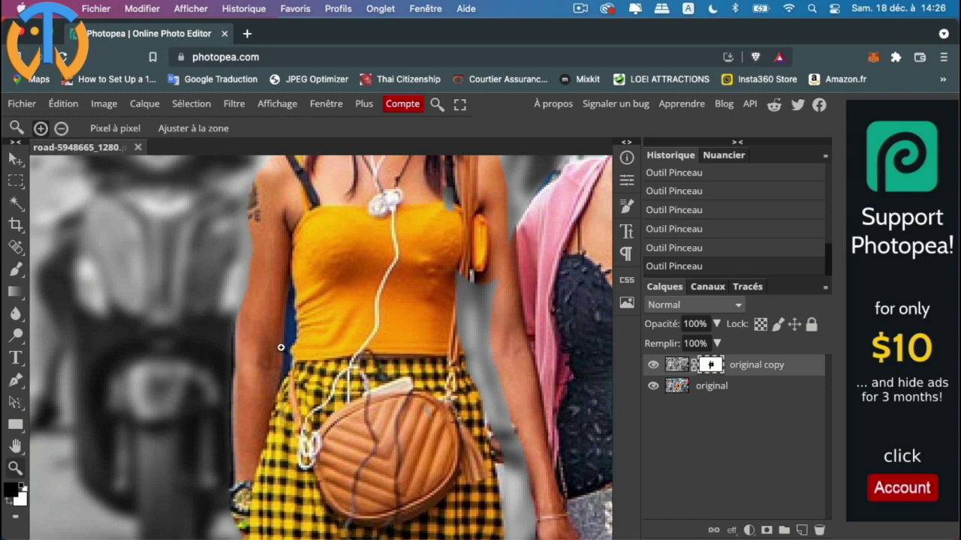
click(289, 422)
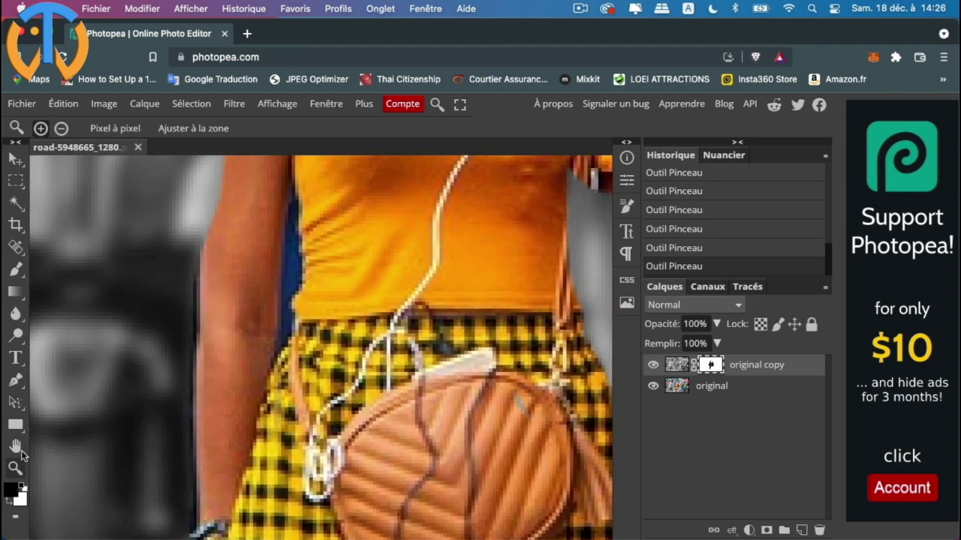
click(8, 502)
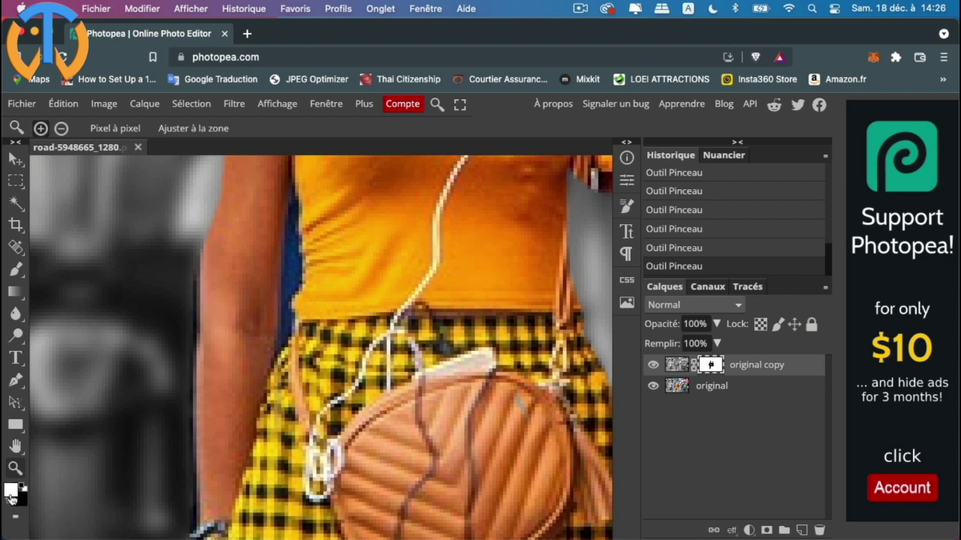
click(17, 270)
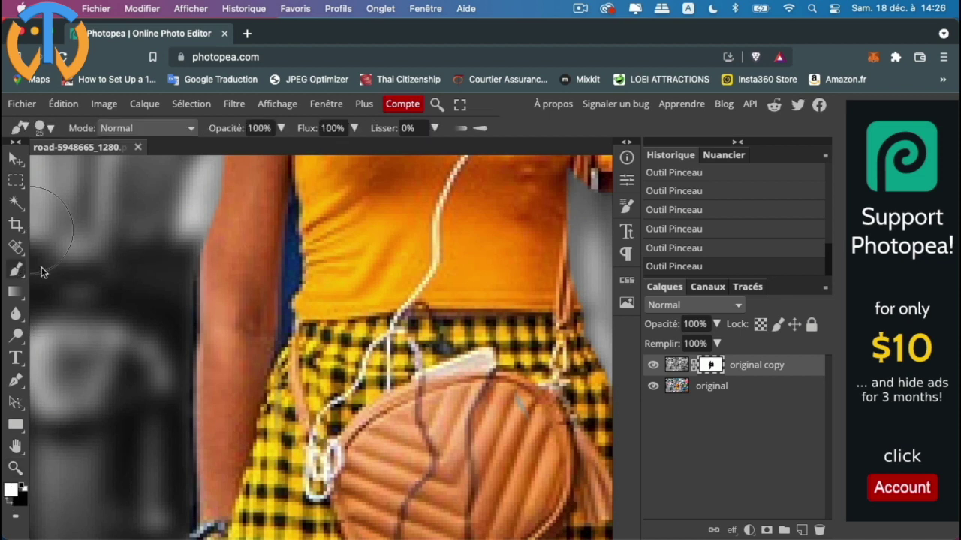
click(52, 130)
drag(135, 166, 126, 172)
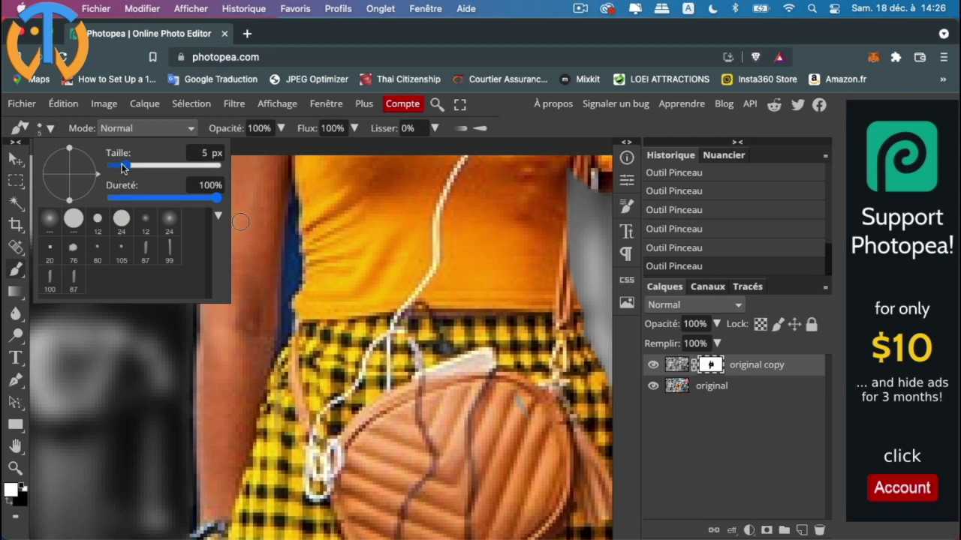
drag(127, 166, 126, 173)
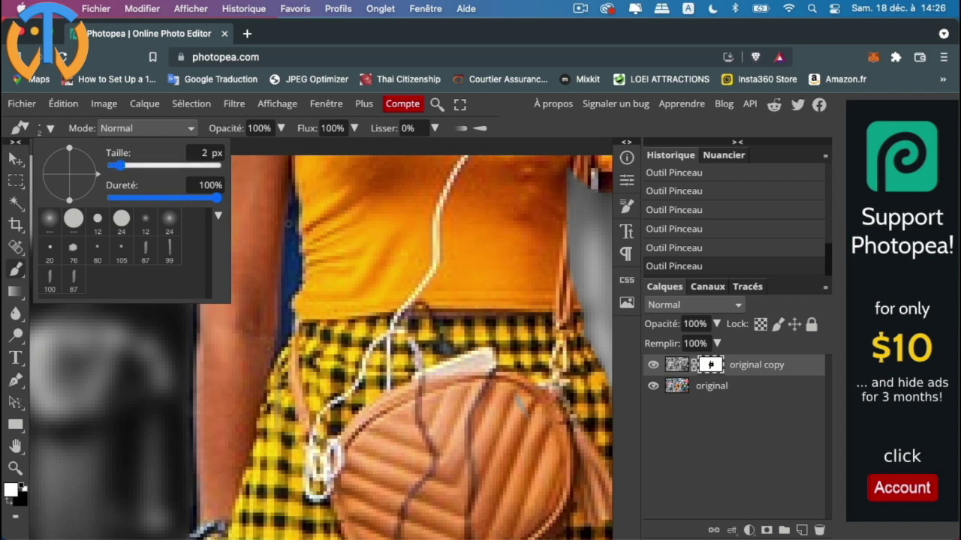
Step: Paint white on the mask over the blue gap between the first woman's arm and her orange top
click(294, 200)
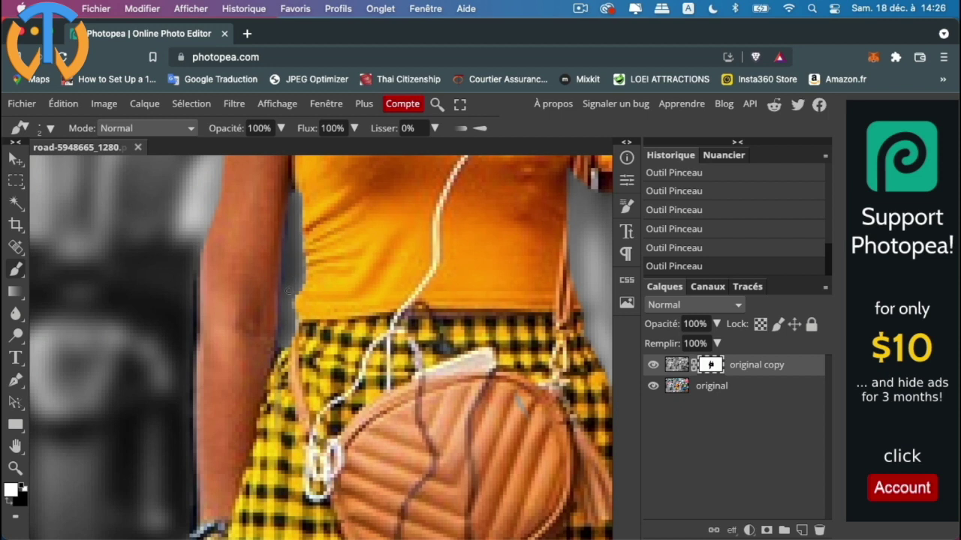
click(289, 291)
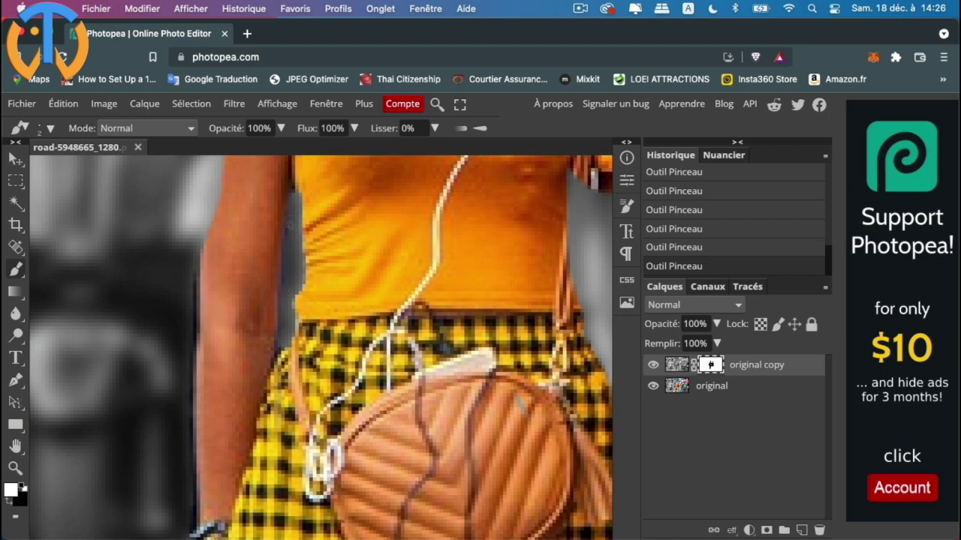
Step: Fit the masked image to the work area and open road-5948665_1280.jpeg from the desktop as a separate document
double_click(19, 467)
click(212, 128)
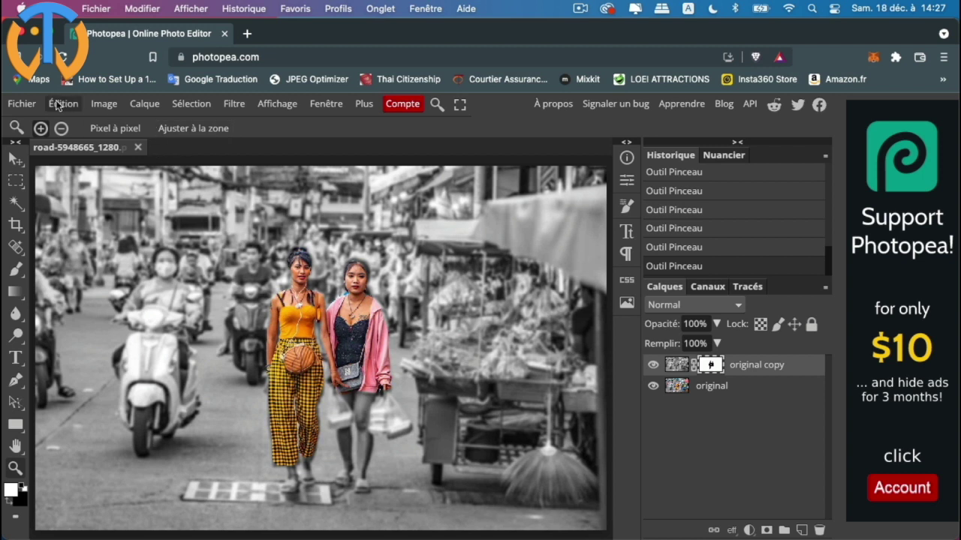
click(28, 105)
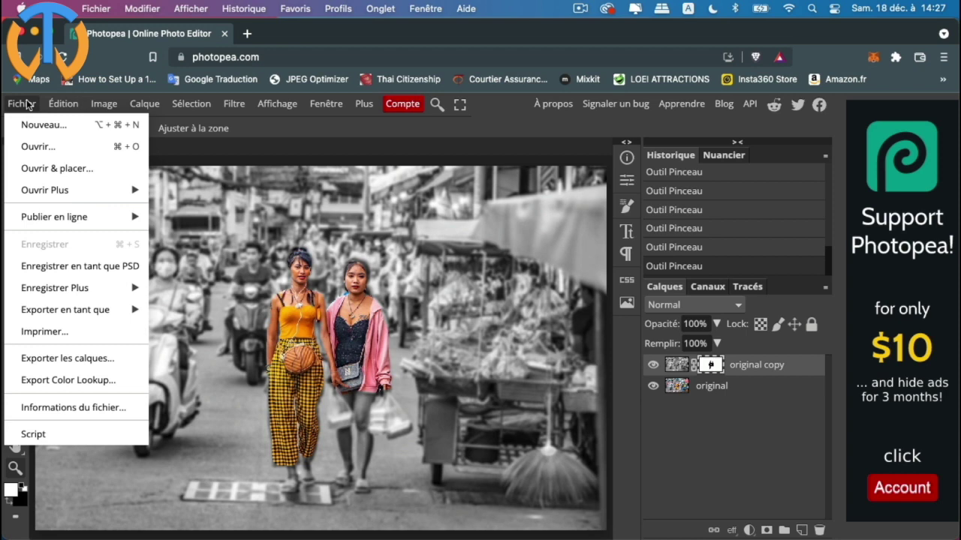
click(48, 148)
scroll(359, 385, down, 2)
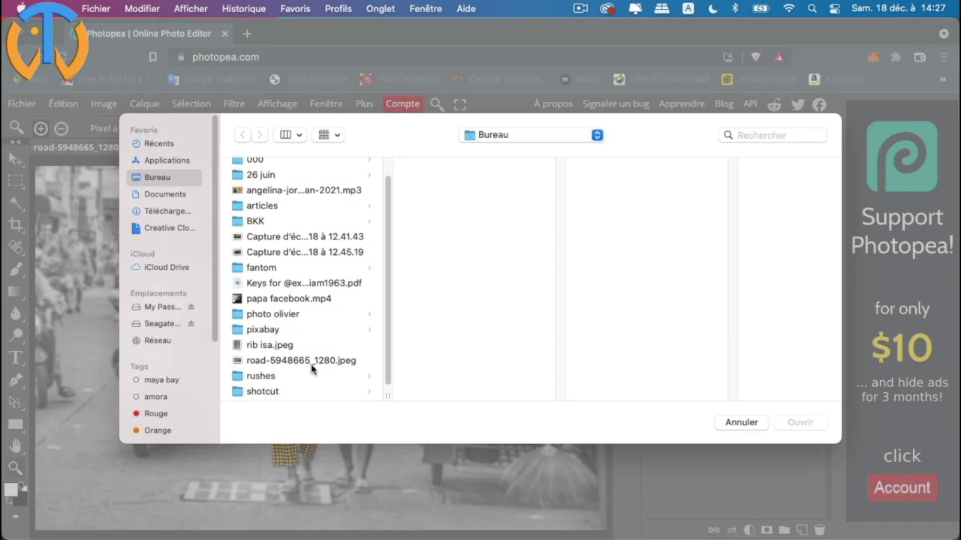
click(316, 363)
click(803, 423)
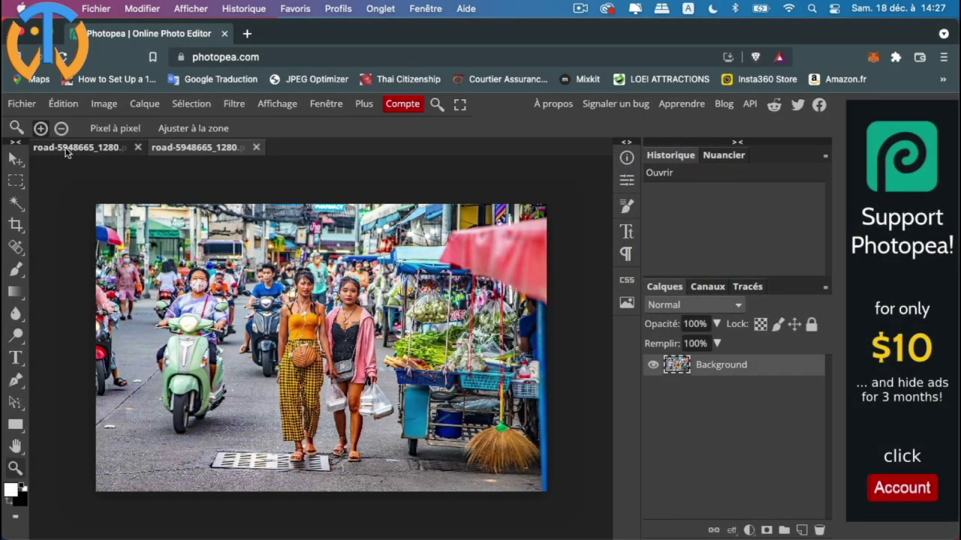
Step: Rename the newly opened document as second and keep it as the active document
double_click(180, 149)
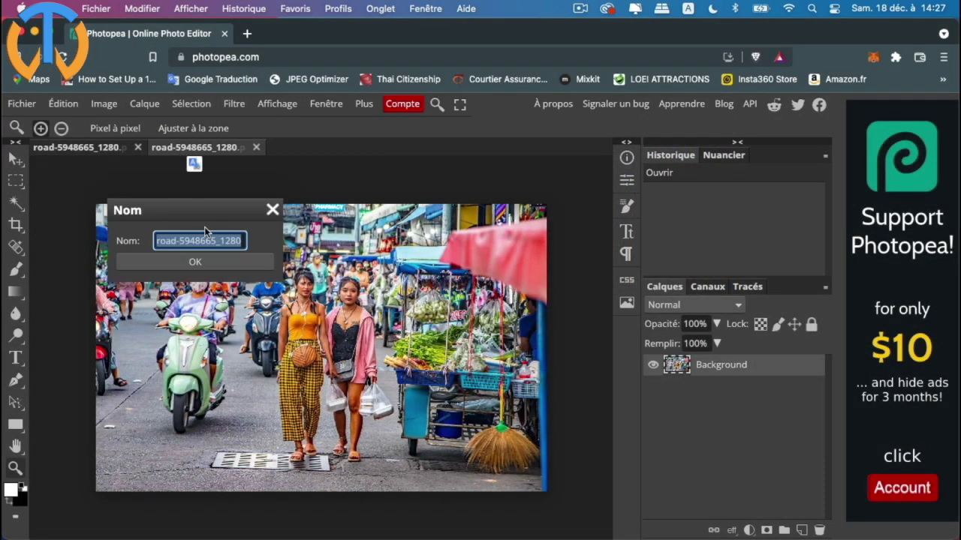
text(second)
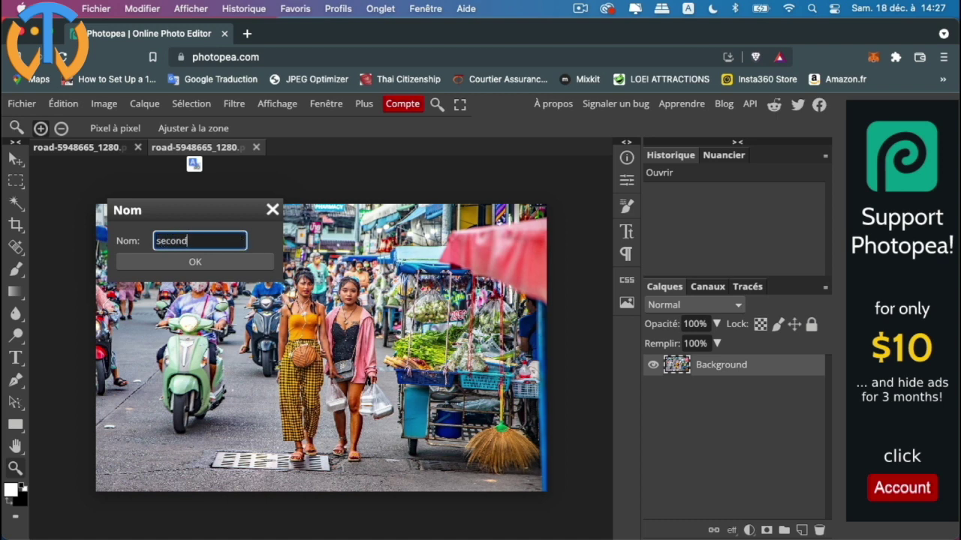
click(211, 262)
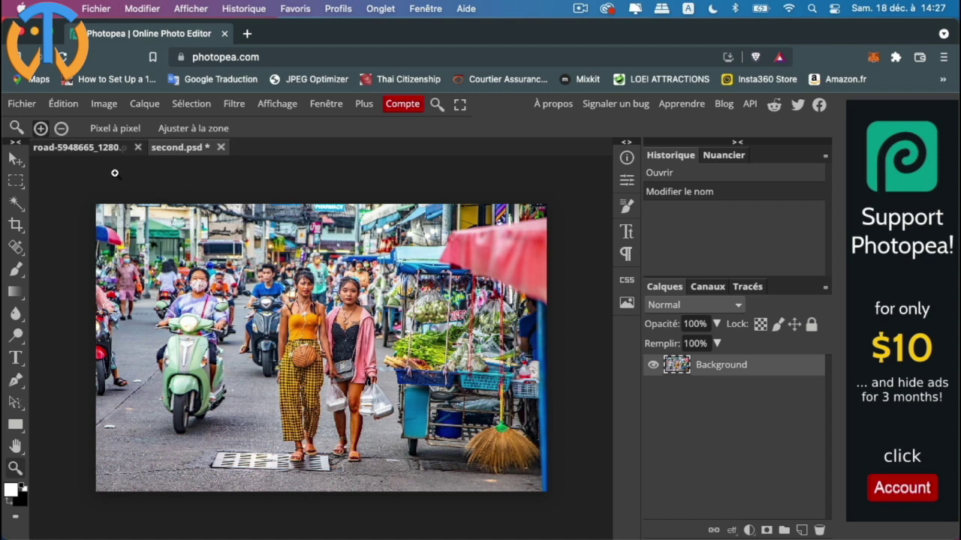
click(59, 149)
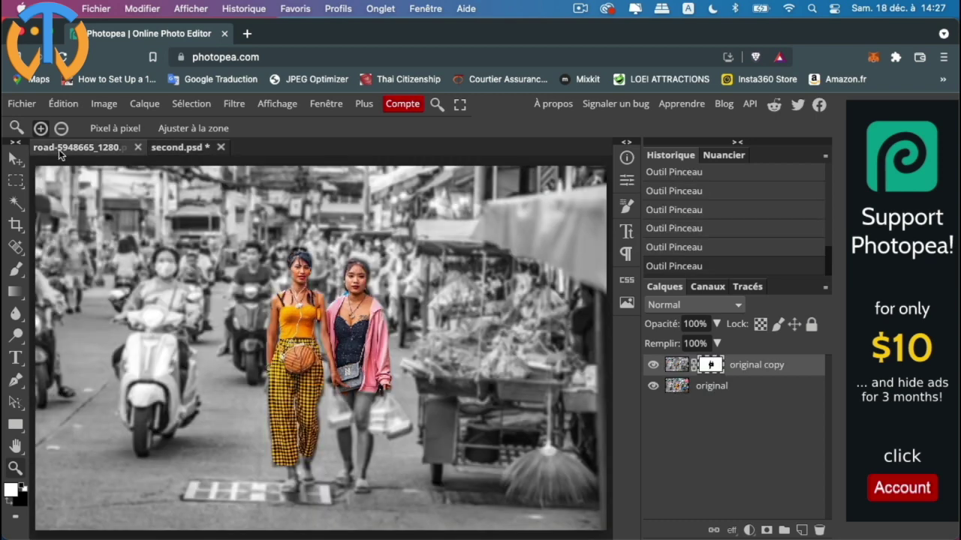
click(197, 150)
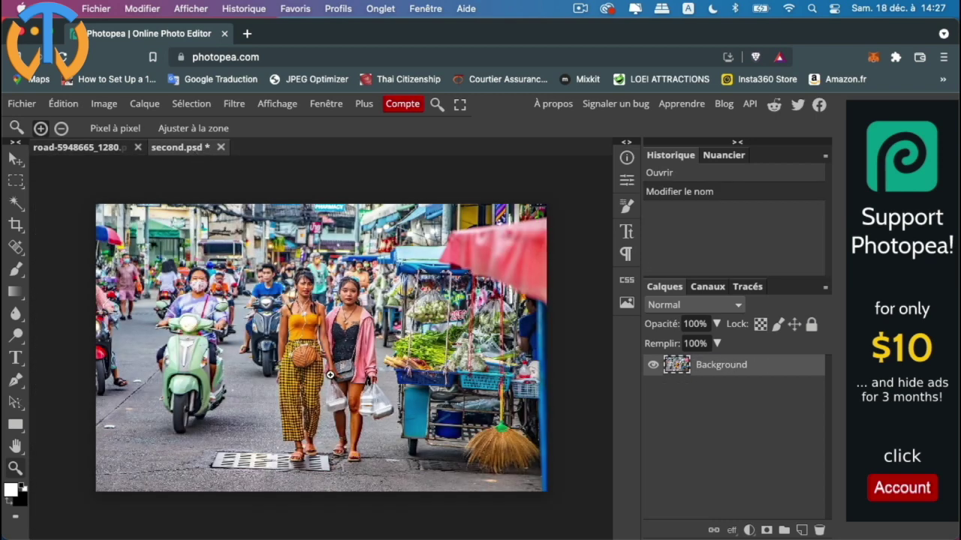
Step: Duplicate the background layer and convert the copy to black and white with the default adjustment values
right_click(796, 373)
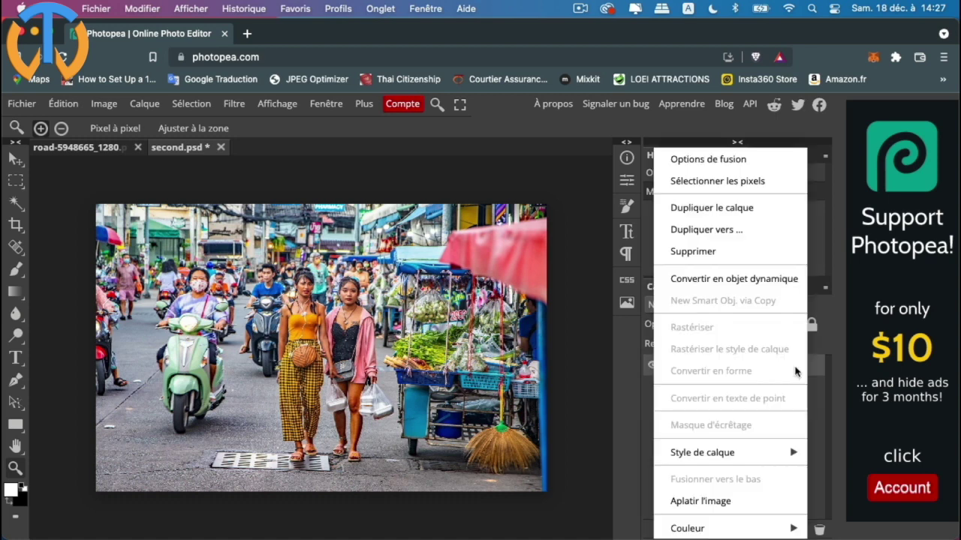
click(732, 212)
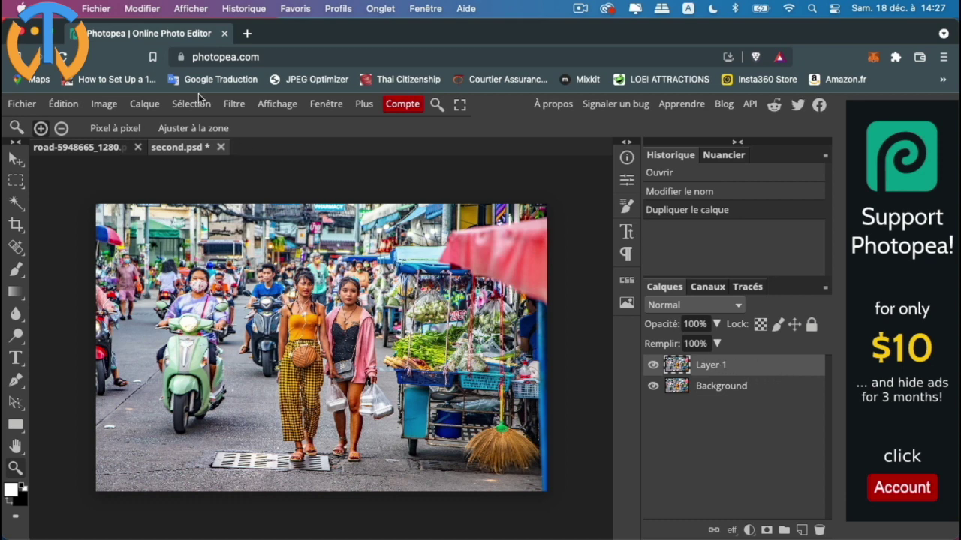
click(103, 103)
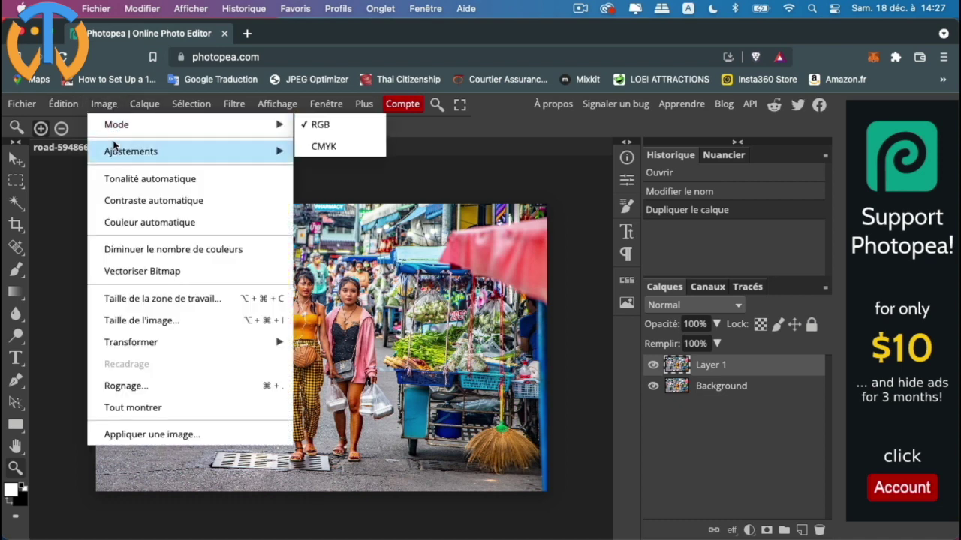
mouse_move(113, 149)
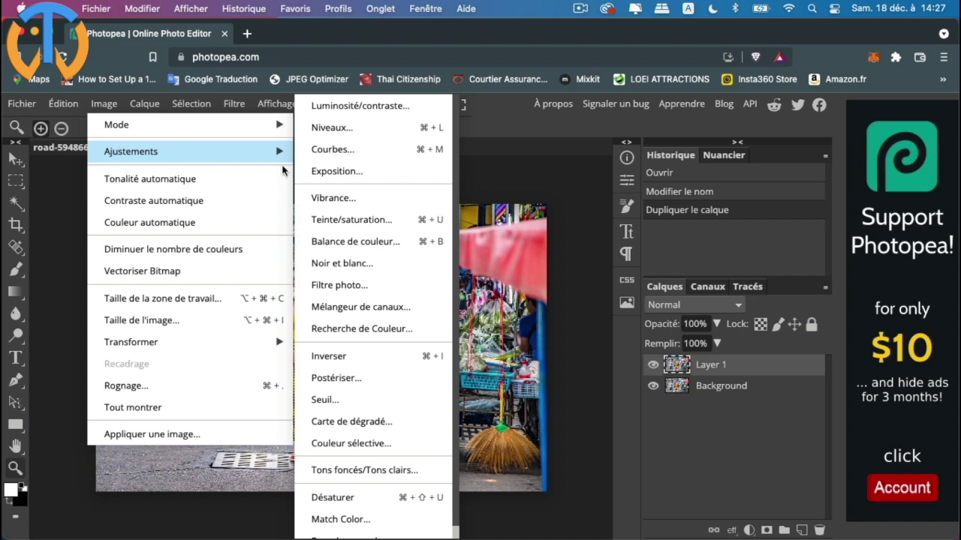
click(349, 267)
click(788, 198)
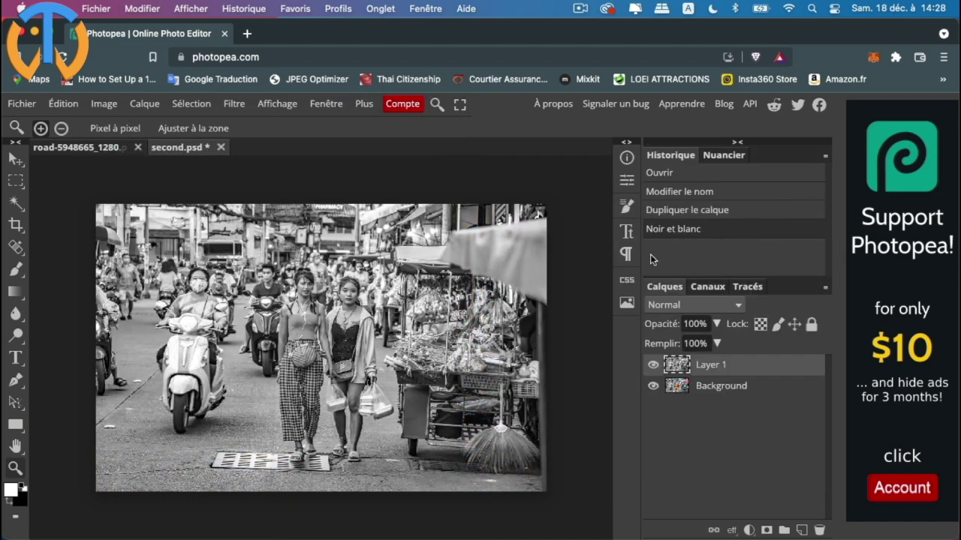
Step: Apply a Gaussian blur of 2.3 px to the black-and-white layer
click(242, 105)
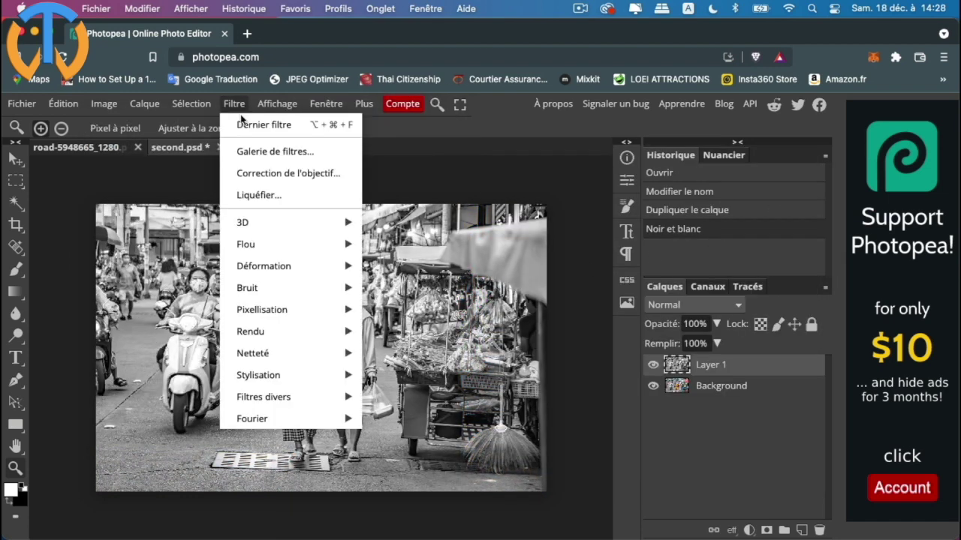
mouse_move(254, 243)
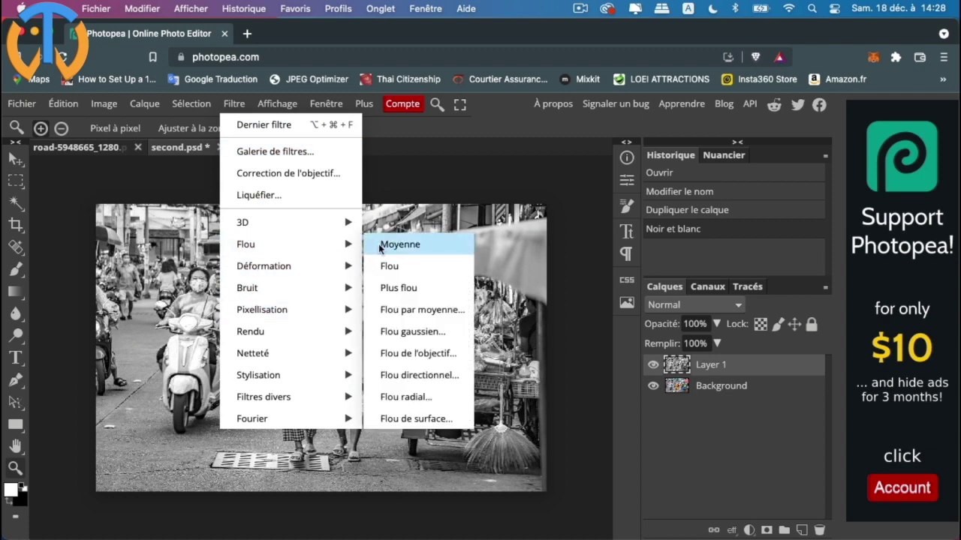
click(396, 331)
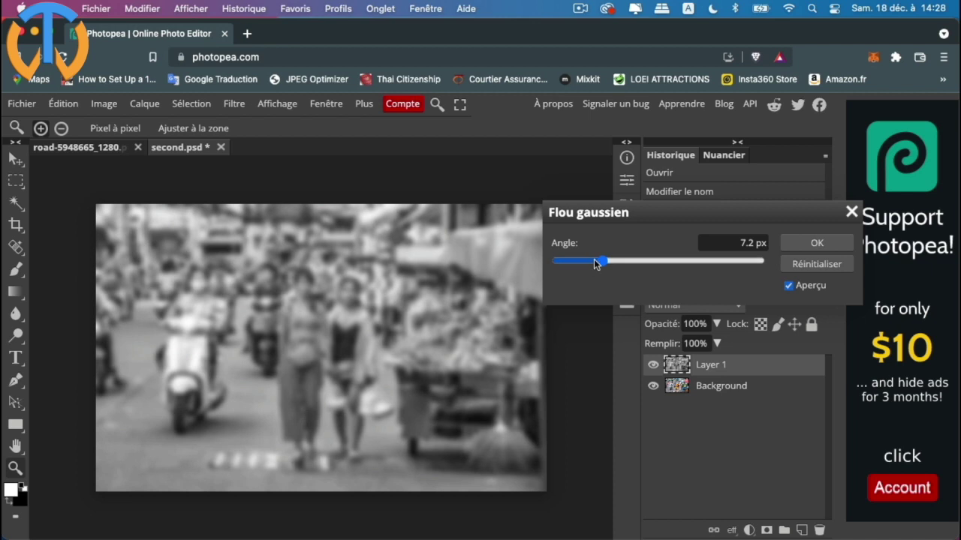
drag(594, 261, 583, 259)
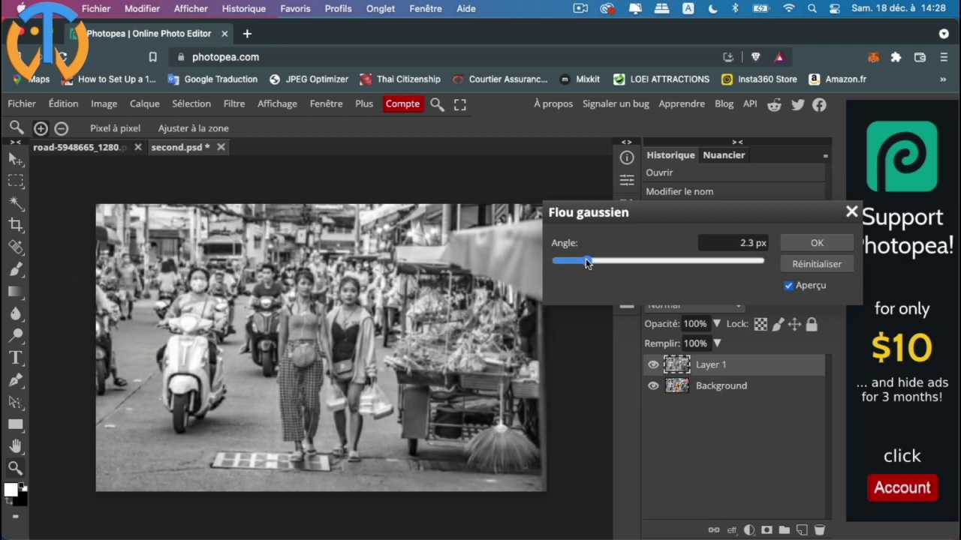
click(815, 242)
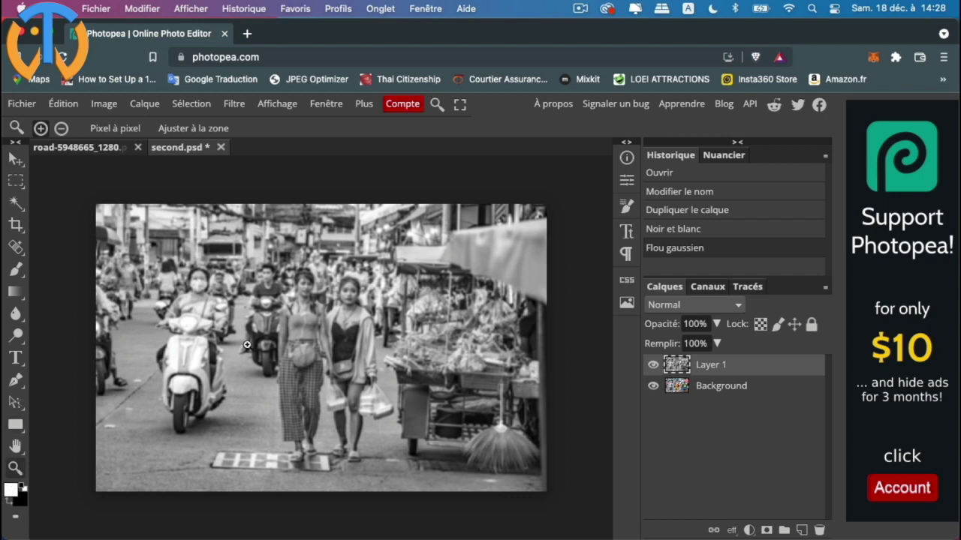
click(290, 335)
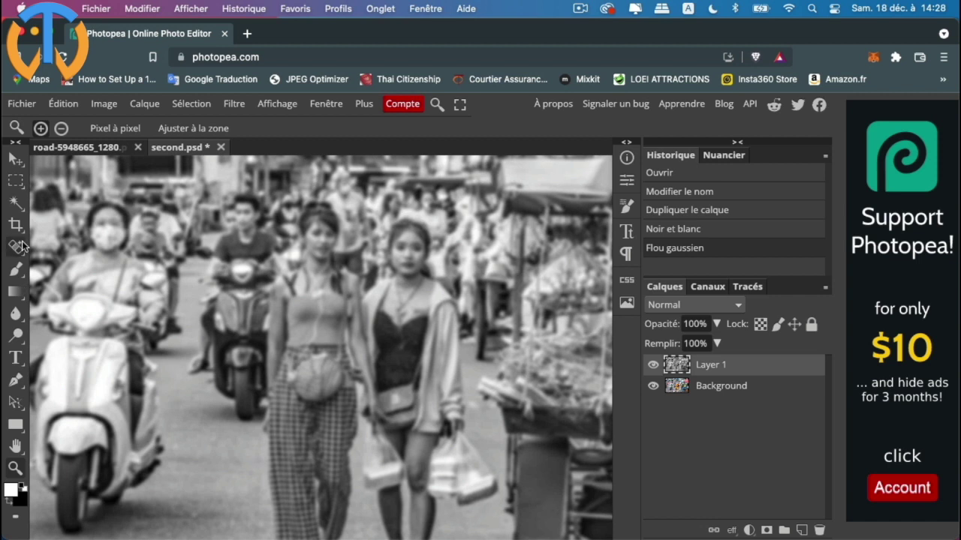
right_click(22, 252)
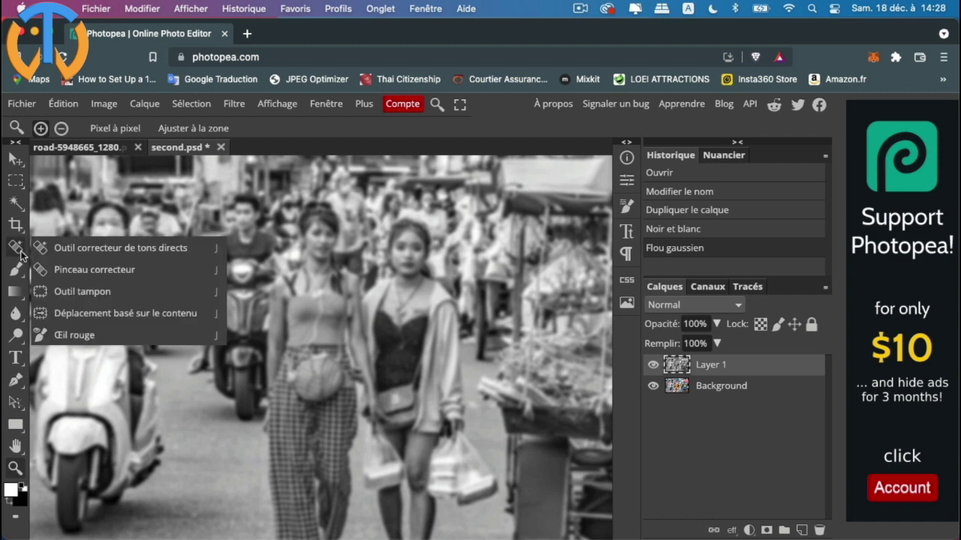
right_click(23, 232)
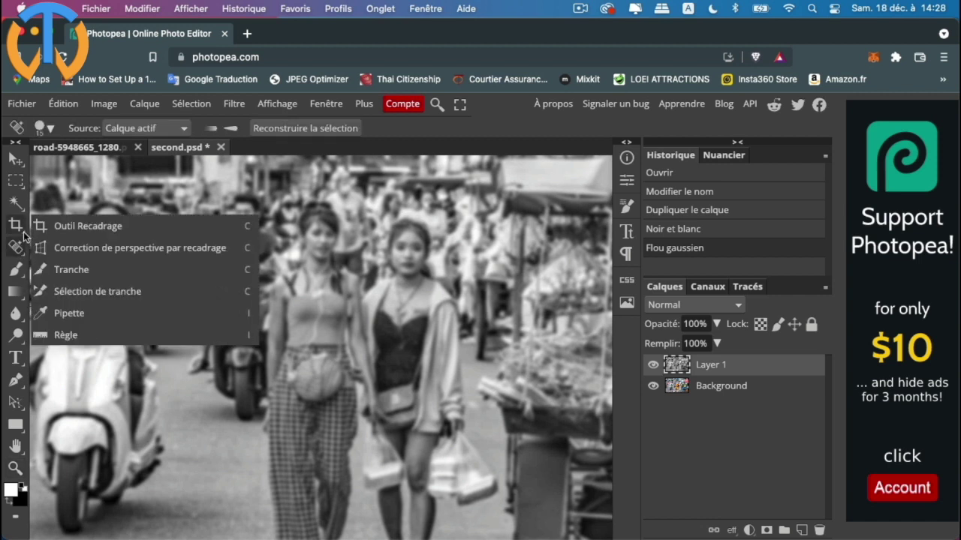
right_click(23, 292)
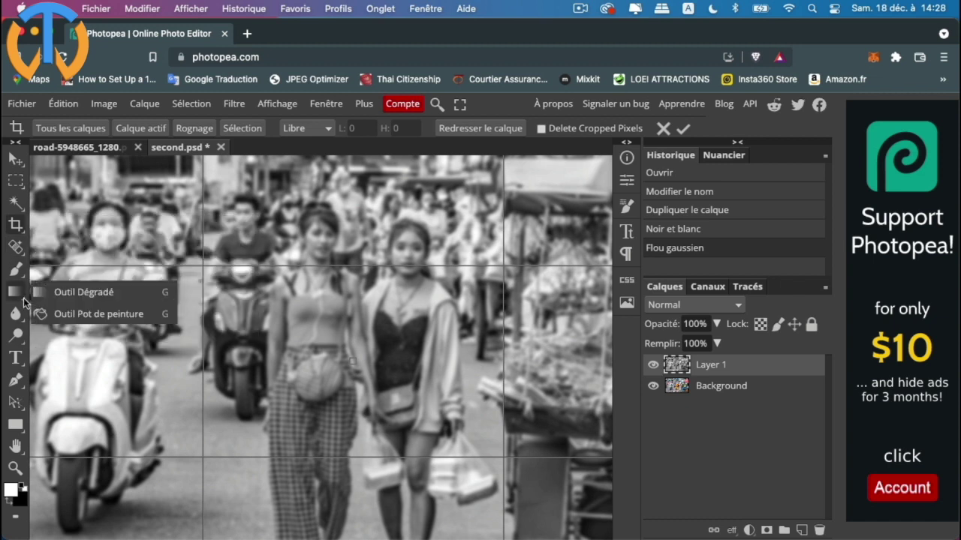
right_click(17, 202)
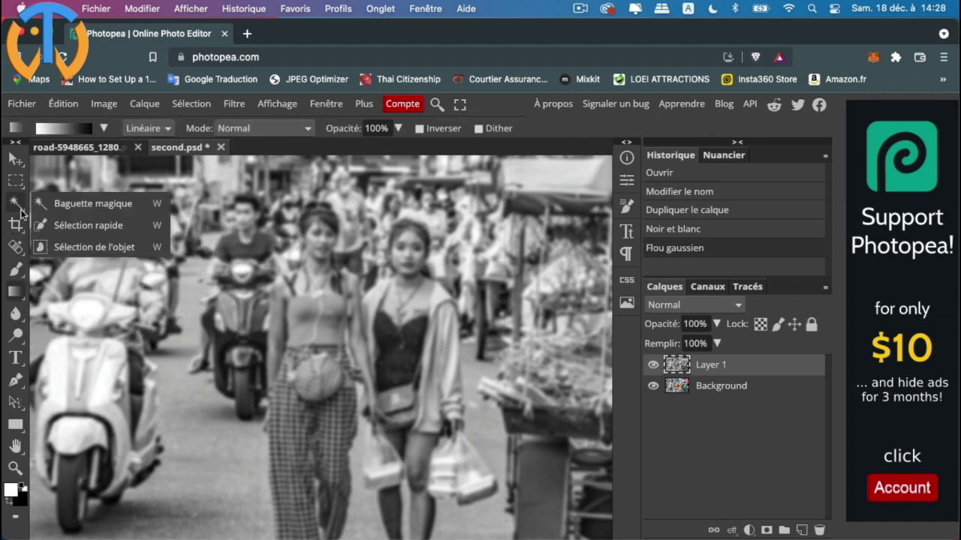
right_click(20, 234)
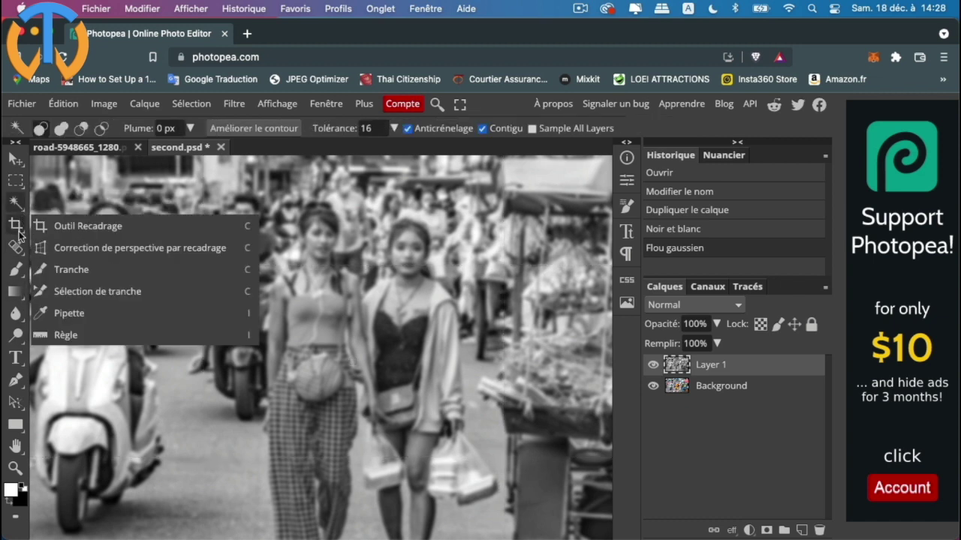
click(20, 235)
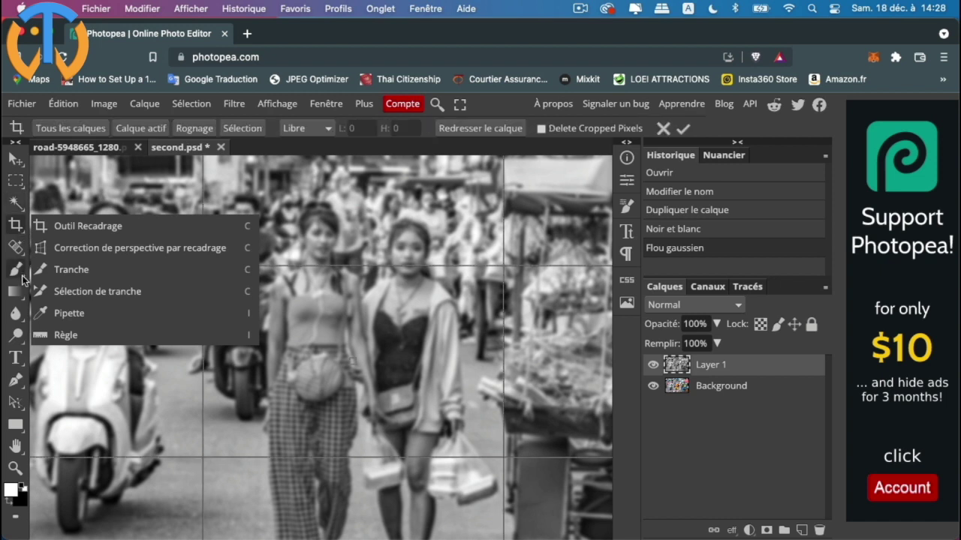
Step: Erase the black-and-white layer over parts of both women's faces and clothes and the second woman's shopping bag with the Eraser tool
right_click(24, 278)
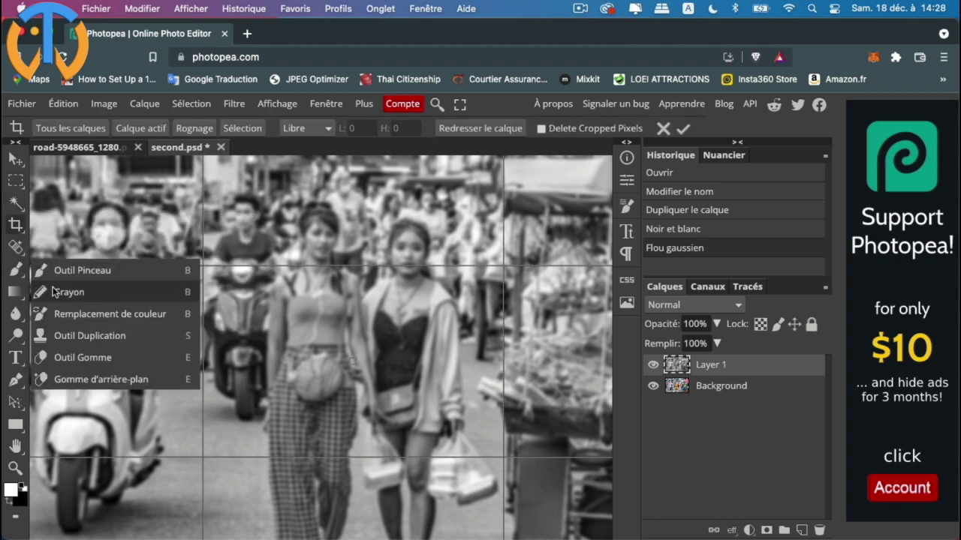
click(103, 362)
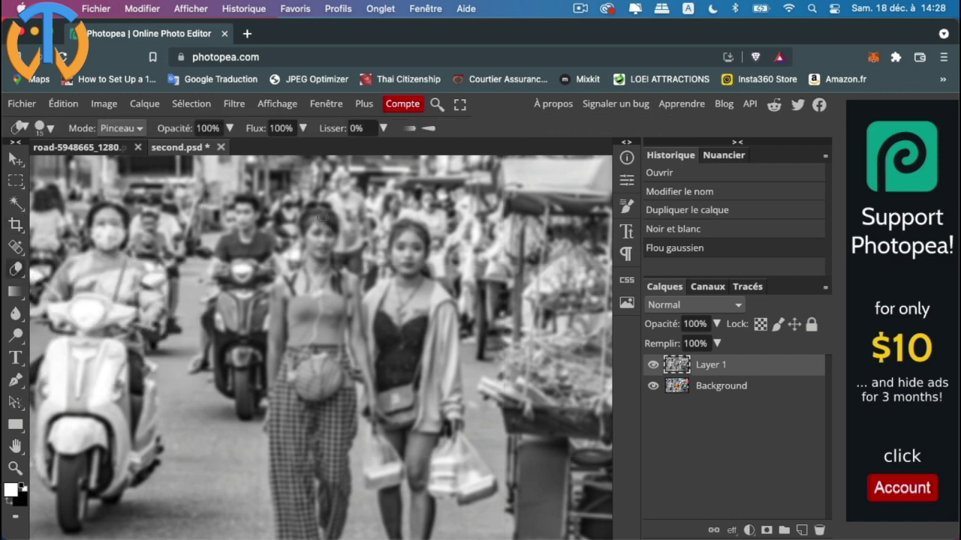
mouse_move(320, 216)
mouse_down()
mouse_move(330, 248)
mouse_move(309, 245)
mouse_move(322, 276)
mouse_move(306, 270)
mouse_move(283, 281)
mouse_move(307, 302)
mouse_move(294, 288)
mouse_move(289, 332)
mouse_move(283, 298)
mouse_move(285, 372)
mouse_move(303, 343)
mouse_up()
mouse_move(381, 328)
mouse_down()
mouse_move(388, 357)
mouse_move(403, 352)
mouse_move(391, 353)
mouse_move(392, 330)
mouse_up()
mouse_move(402, 276)
mouse_down()
mouse_move(409, 252)
mouse_move(406, 267)
mouse_move(396, 255)
mouse_move(399, 267)
mouse_up()
mouse_move(417, 336)
mouse_down()
mouse_move(432, 336)
mouse_move(449, 480)
mouse_move(456, 465)
mouse_move(462, 486)
mouse_move(461, 478)
mouse_up()
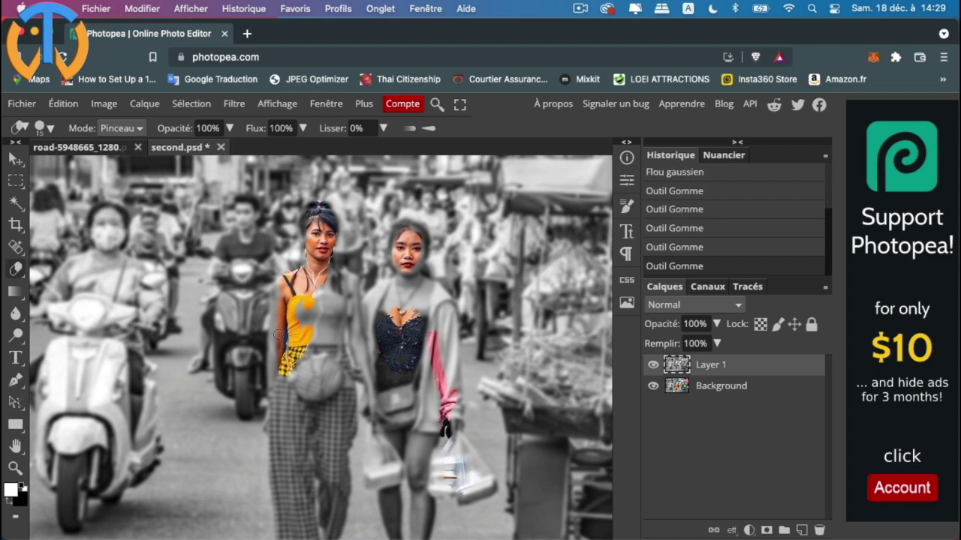
Step: Undo the last three eraser strokes on the black-and-white layer and fit the whole photo in the view
click(14, 469)
click(282, 330)
click(285, 327)
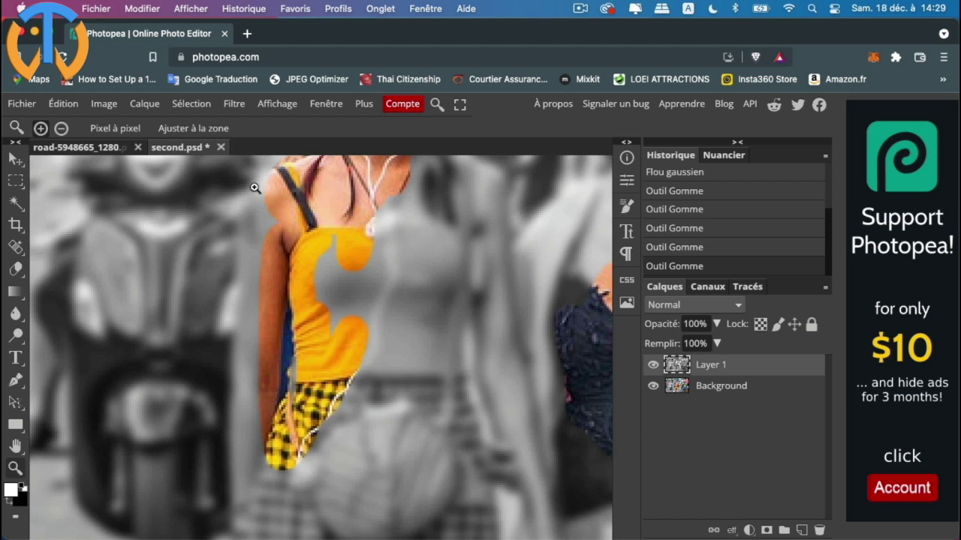
click(62, 106)
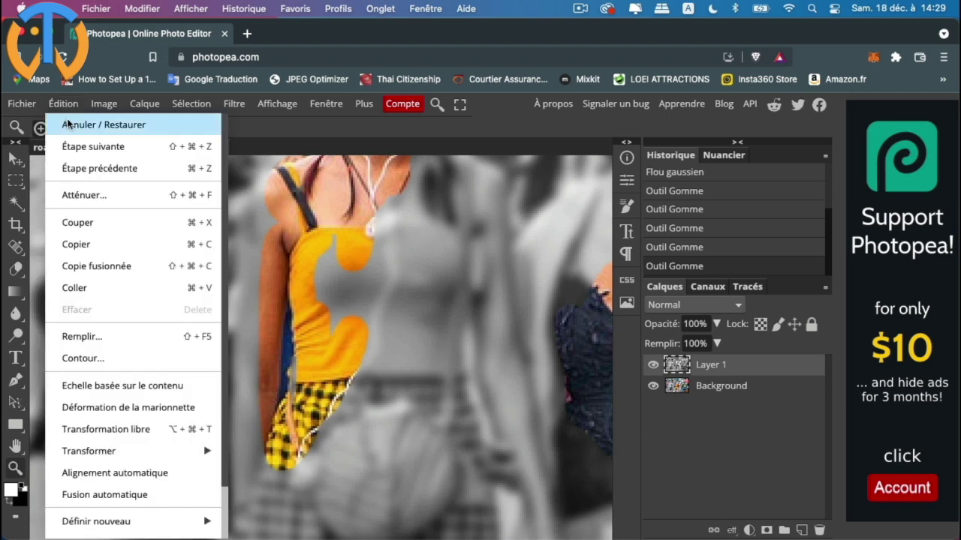
click(66, 122)
click(63, 104)
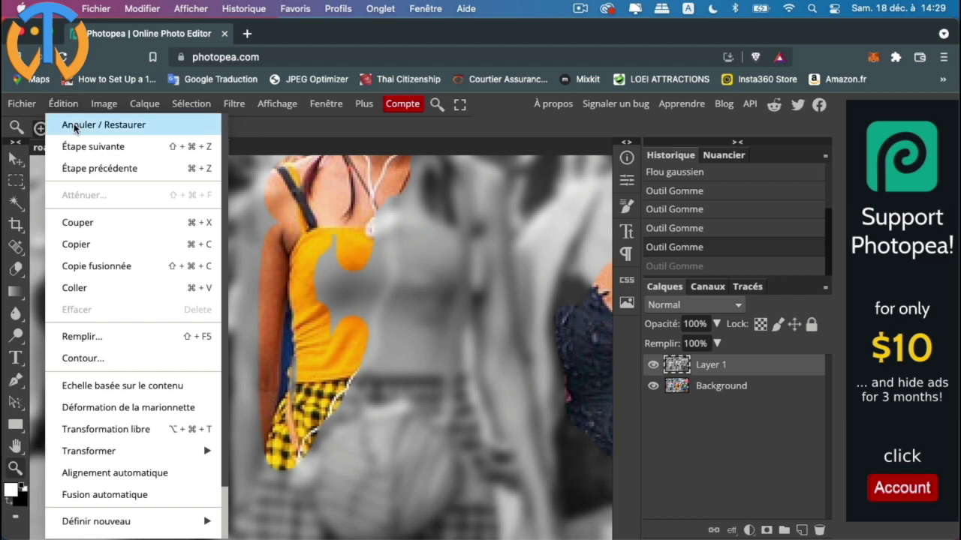
click(71, 122)
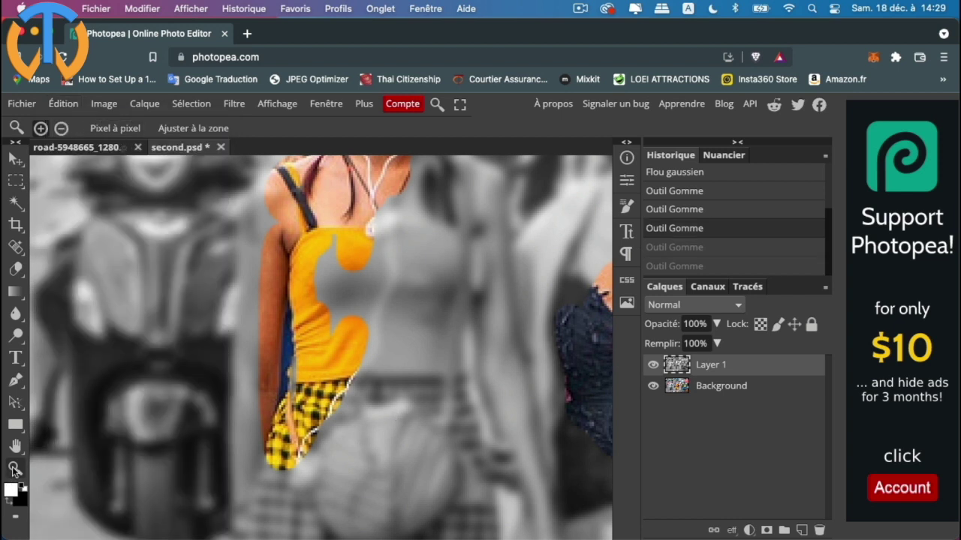
click(198, 129)
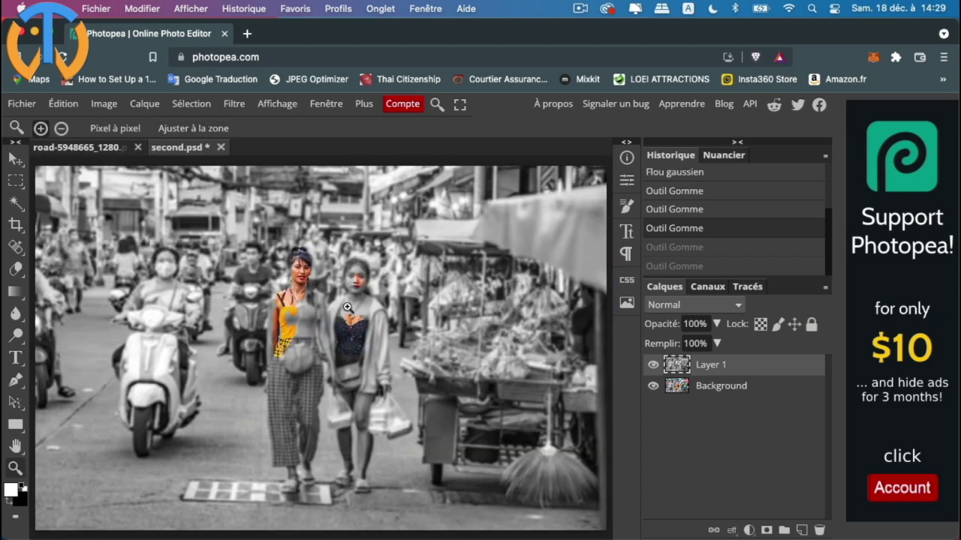
click(68, 106)
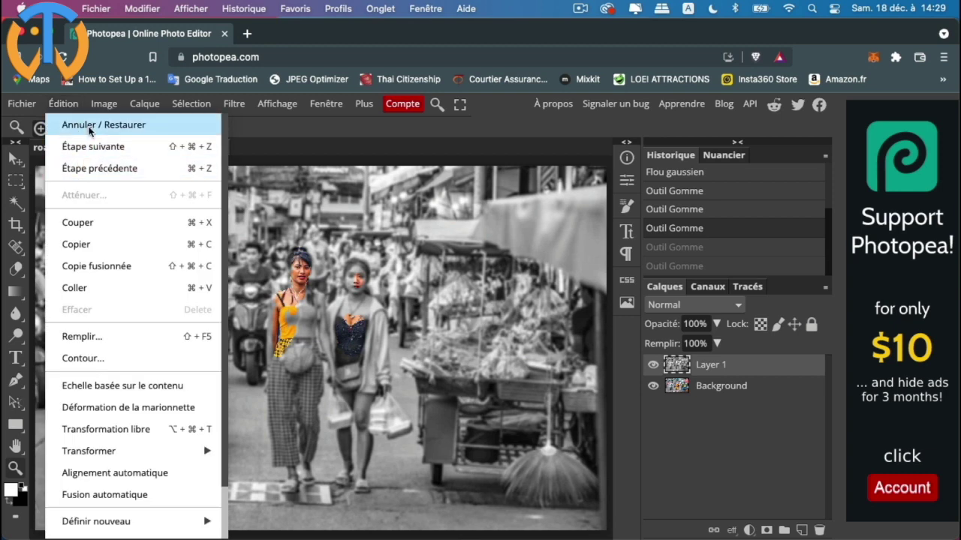
click(89, 127)
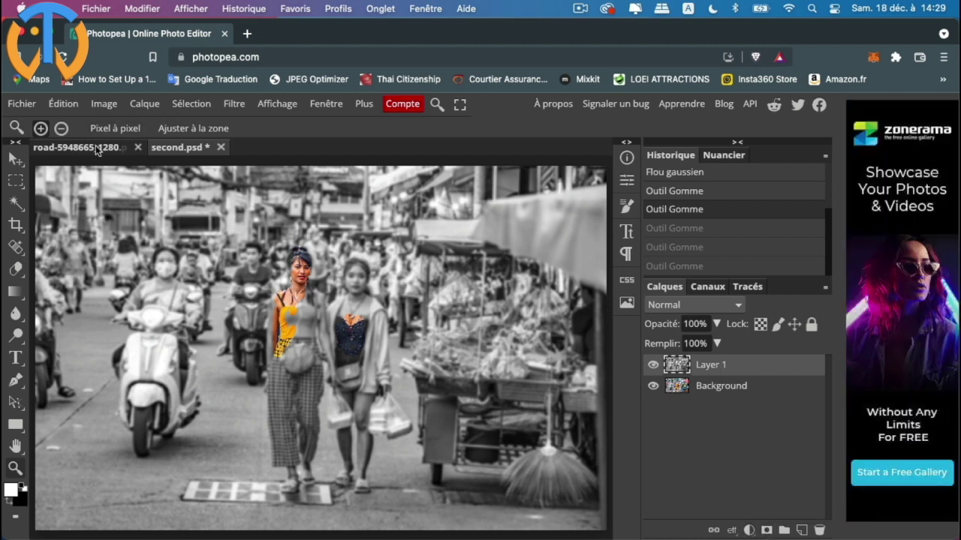
Step: Close the second.psd document and discard its unsaved changes, keeping the road-5948665_1280 document open
click(177, 147)
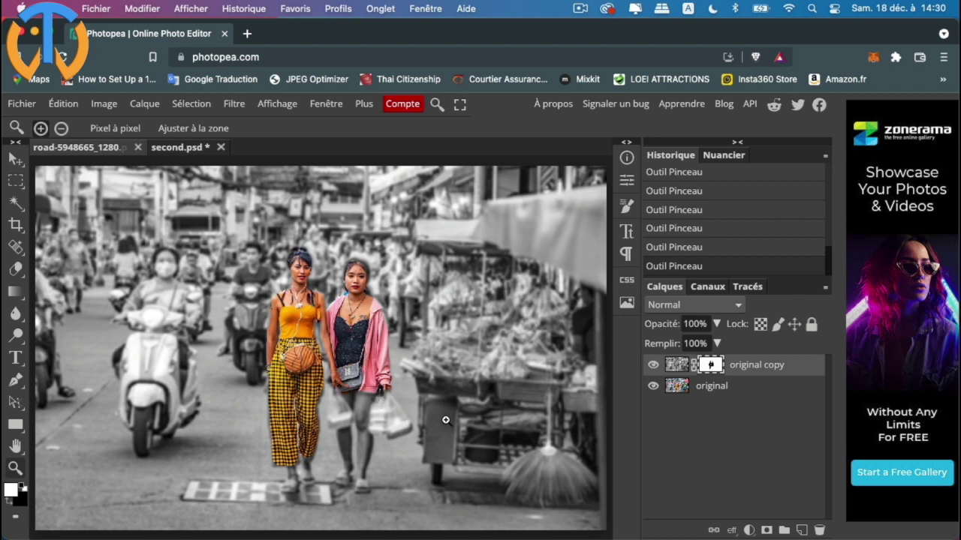
click(182, 147)
click(221, 147)
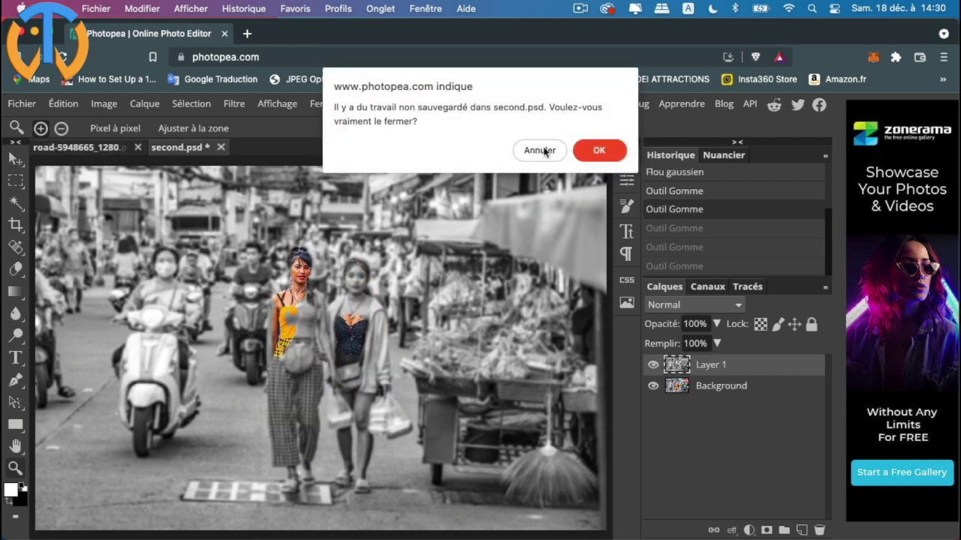
click(598, 150)
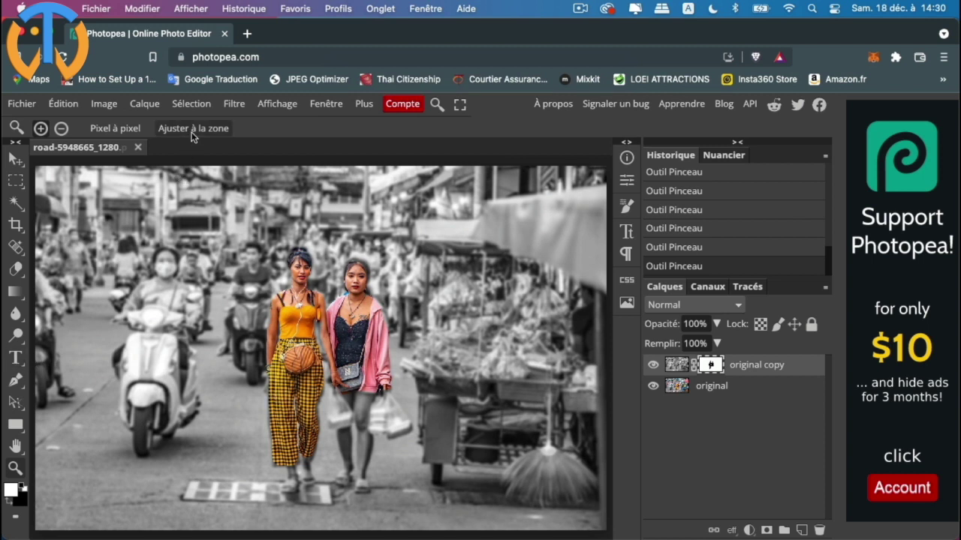
Step: Add a text layer reading "texte" at 24 px beside the scooter rider in front of the two women
click(61, 128)
click(311, 343)
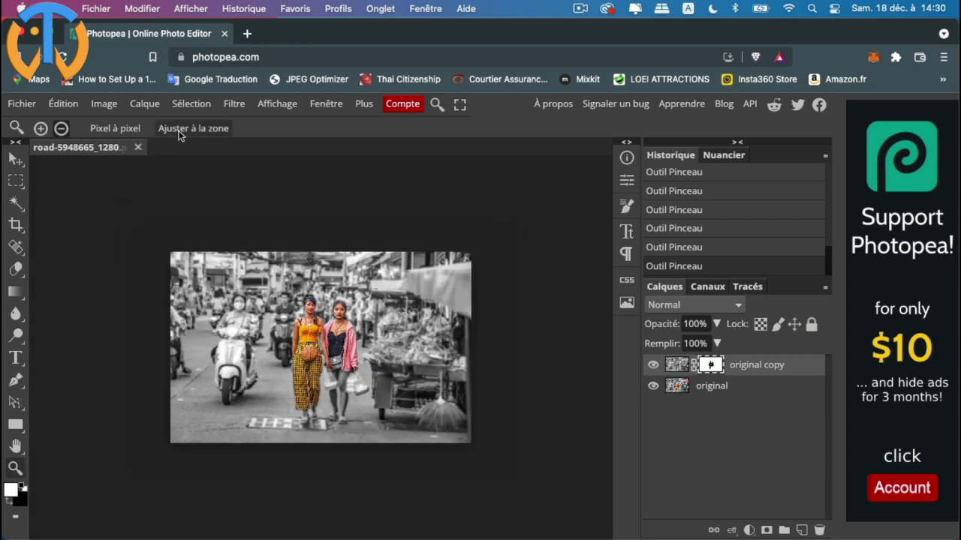
click(13, 360)
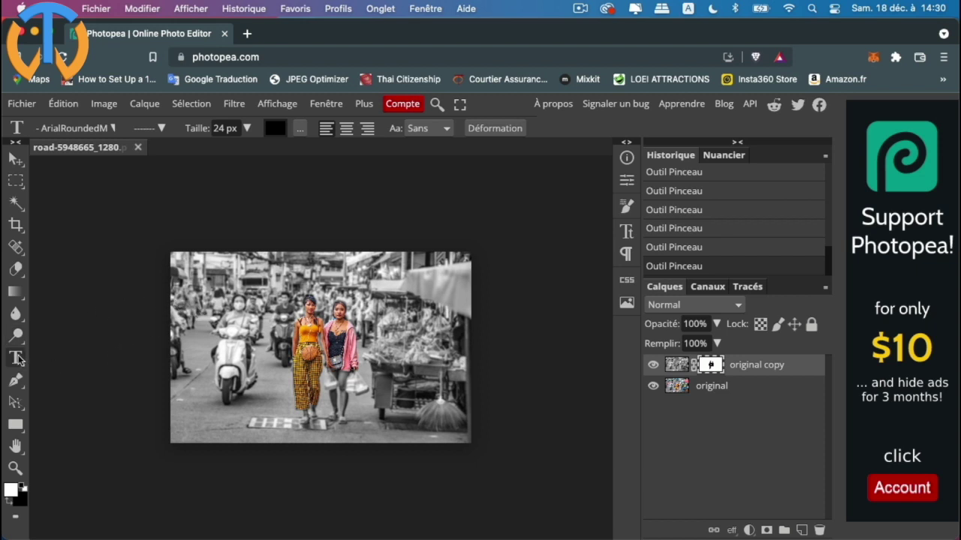
click(199, 342)
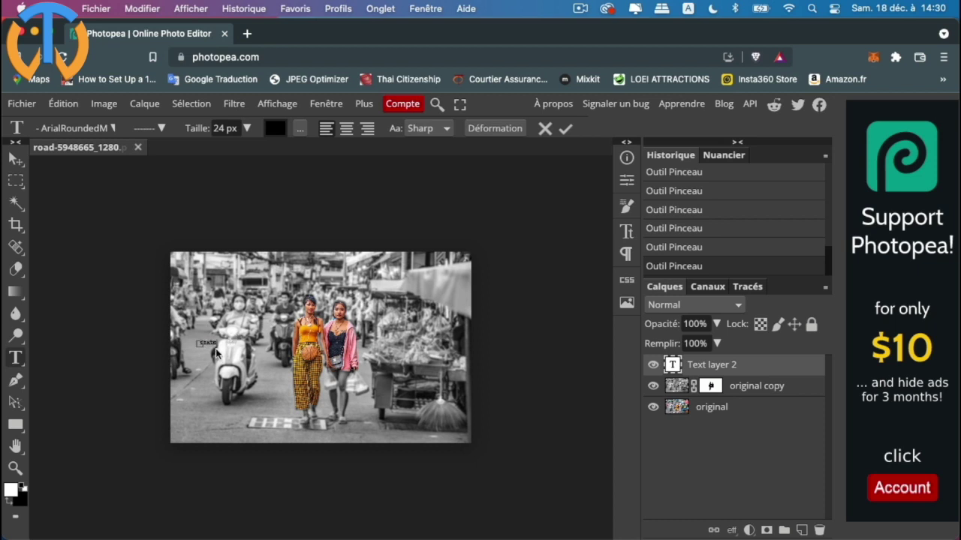
click(14, 470)
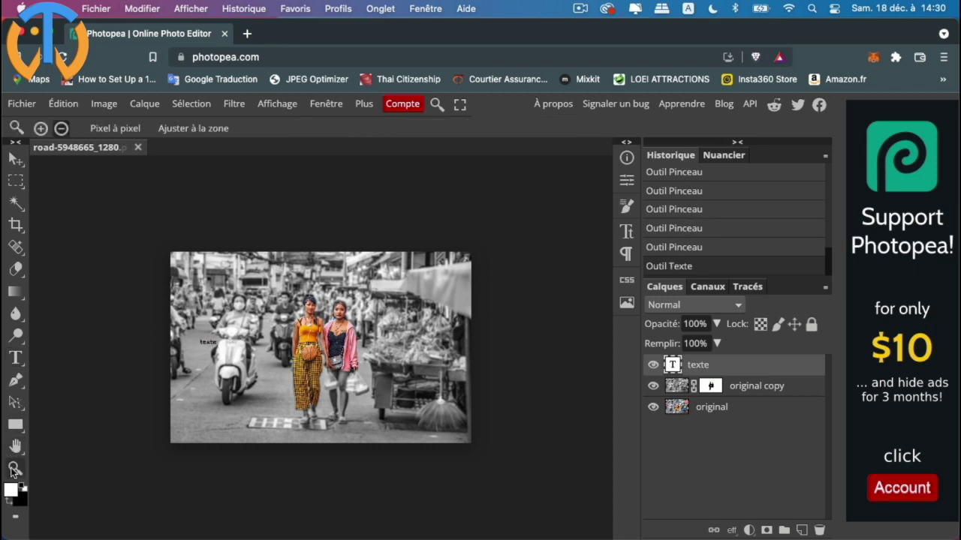
click(200, 129)
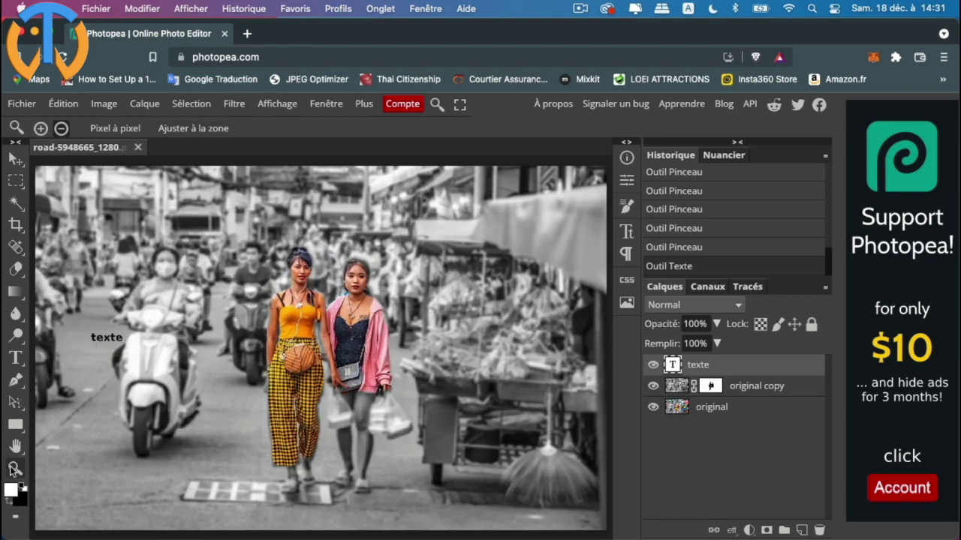
Step: Enlarge the word "texte" to 139 px and move it across the two women's torsos
click(123, 352)
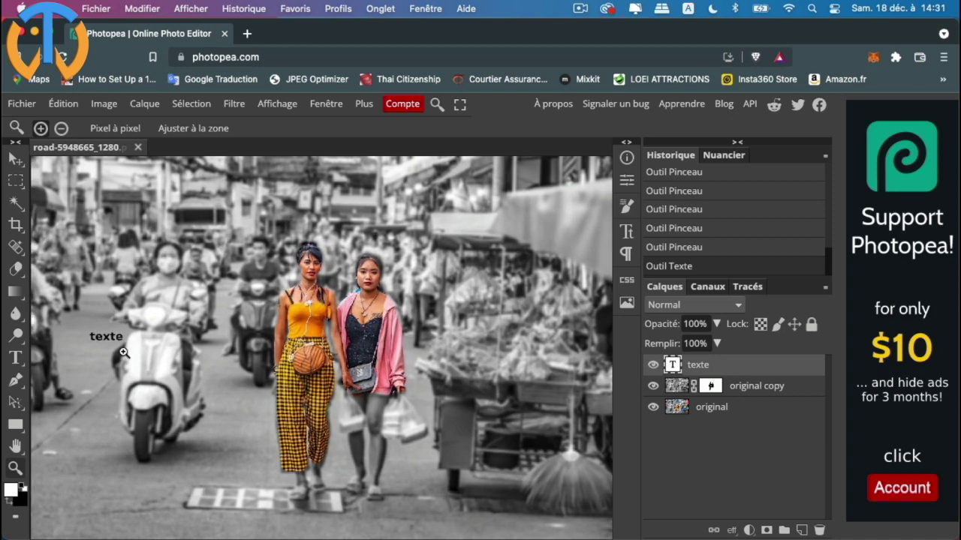
click(106, 345)
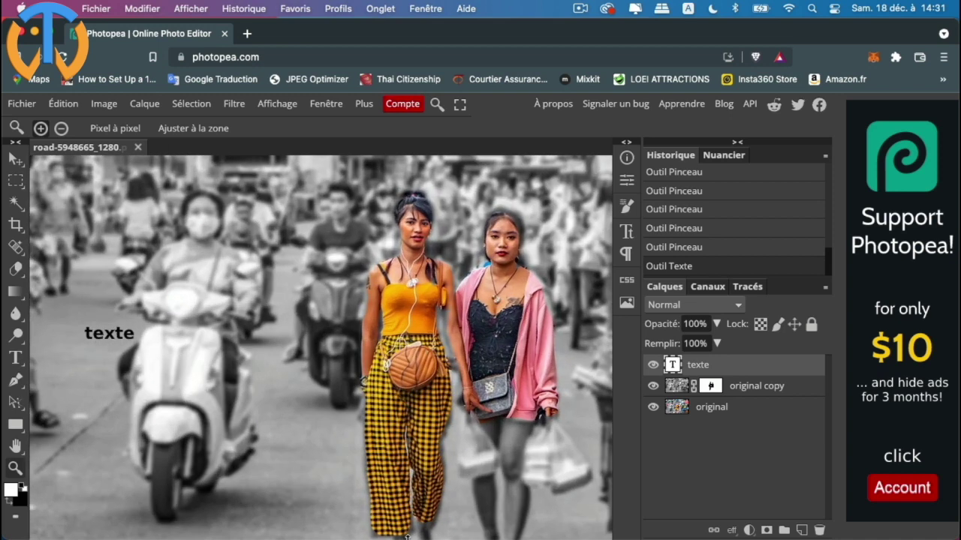
click(17, 359)
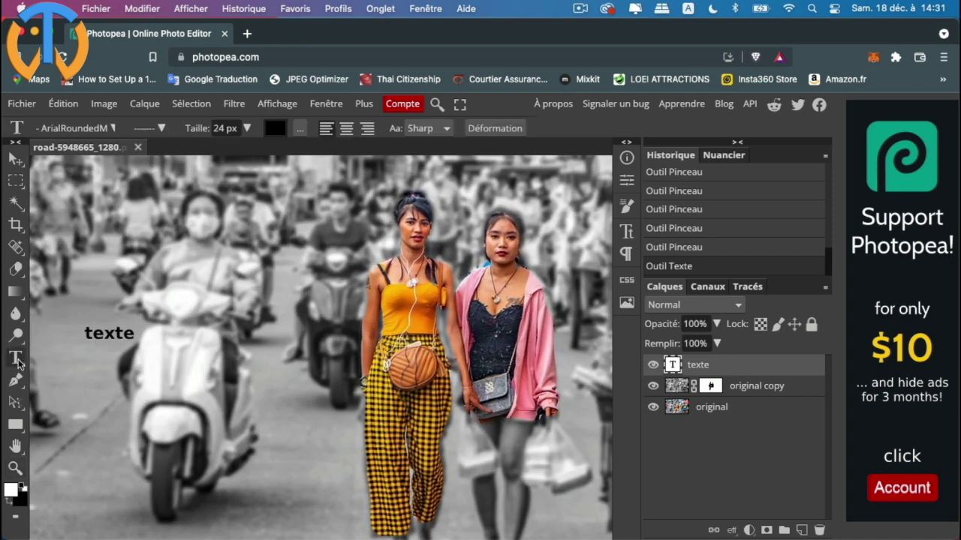
drag(134, 333, 83, 335)
click(246, 128)
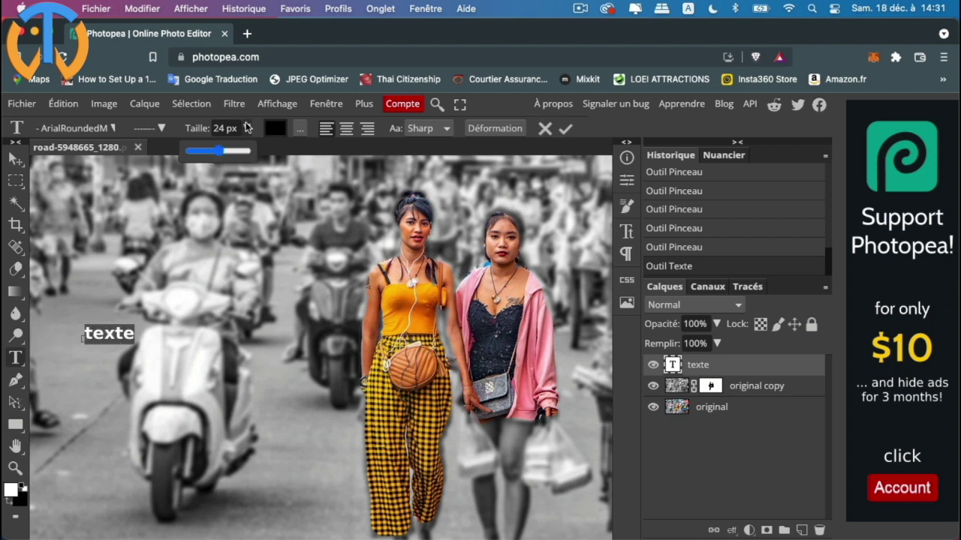
drag(222, 149, 246, 149)
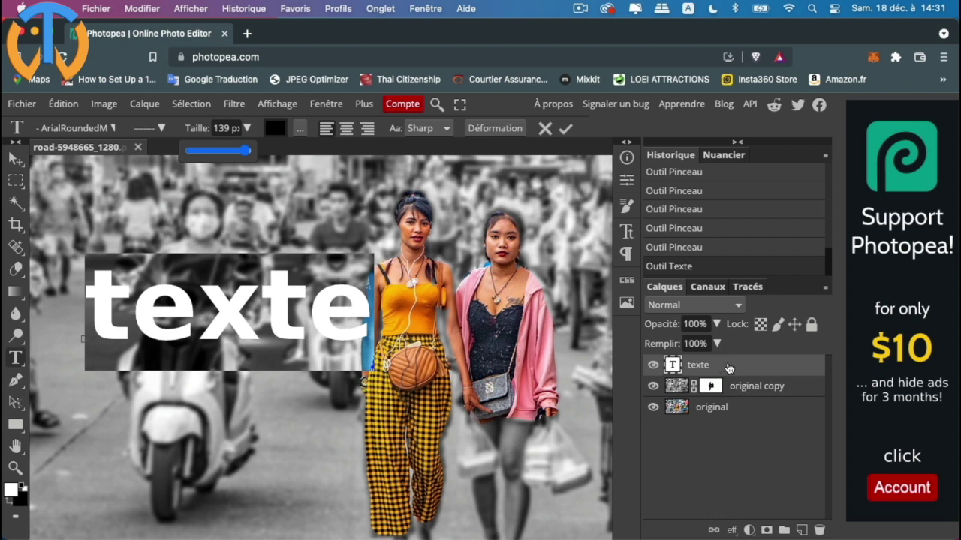
click(17, 160)
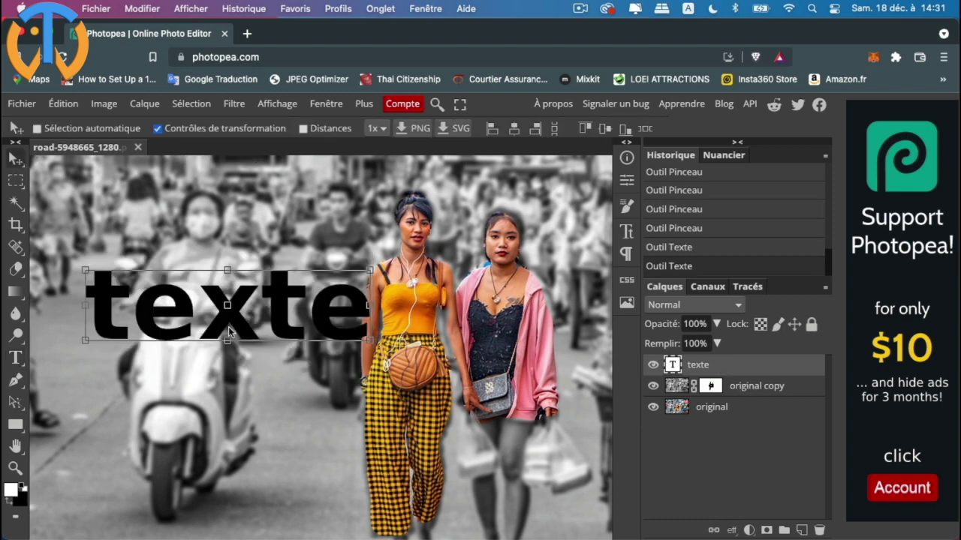
drag(229, 332, 357, 335)
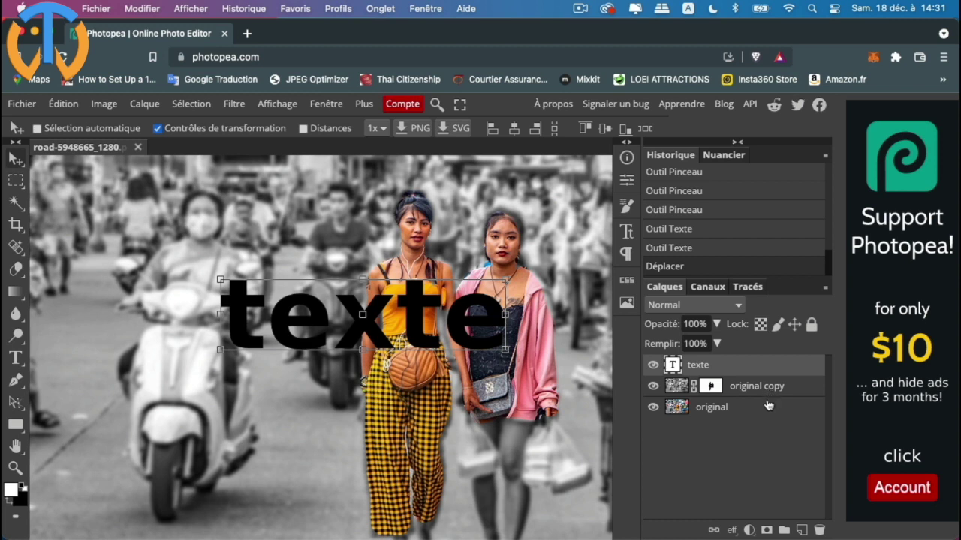
Step: Try the texte layer beneath the original copy layer, and return it to the top of the layer stack
drag(765, 365, 763, 387)
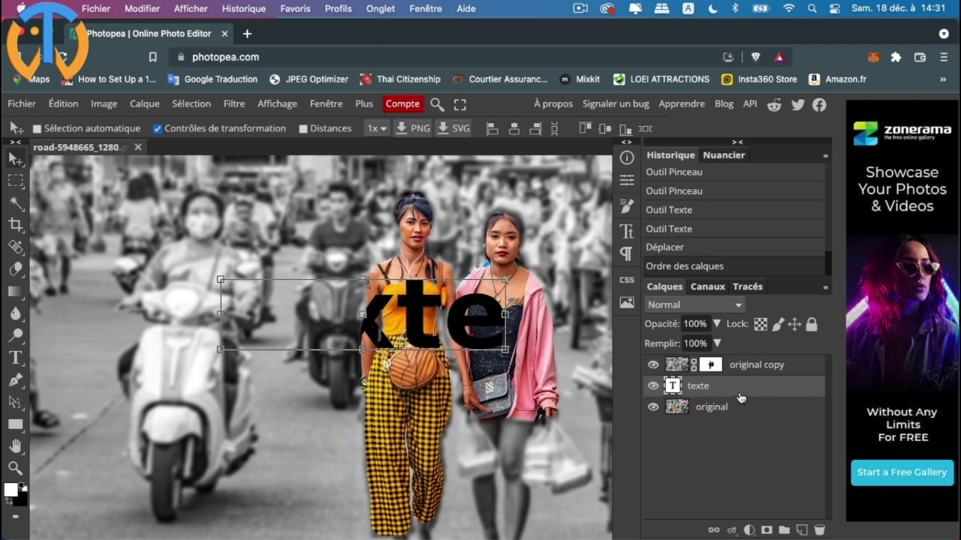
drag(751, 386, 749, 359)
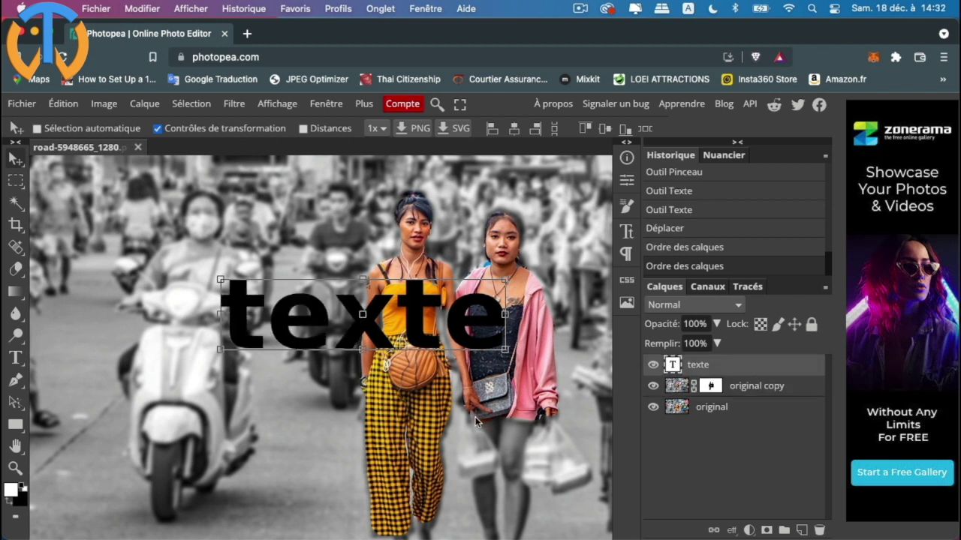
Step: Open photopea.png from the elements folder inside toptutoweb's vignette YT folder on the external drive
click(95, 9)
click(65, 104)
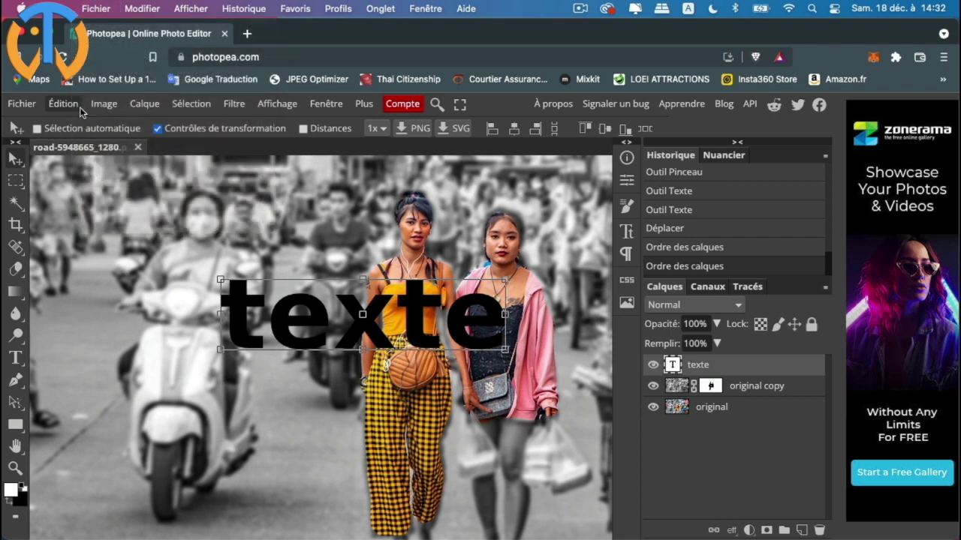
click(22, 104)
click(39, 146)
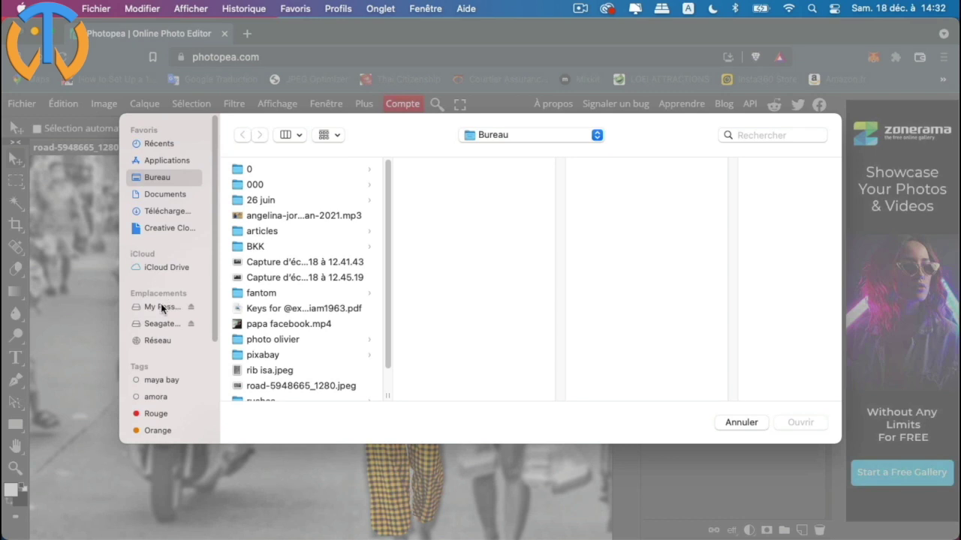
click(161, 305)
click(278, 339)
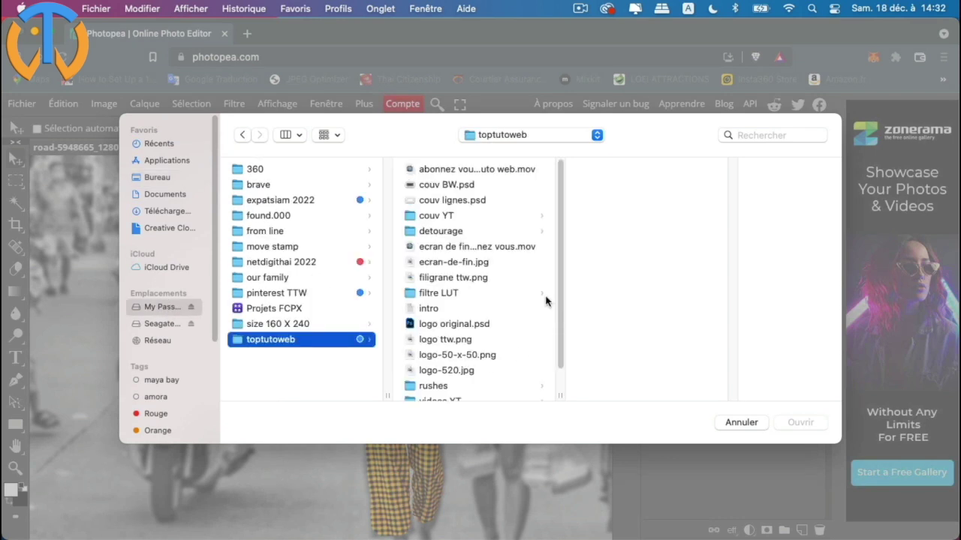
scroll(491, 329, down, 2)
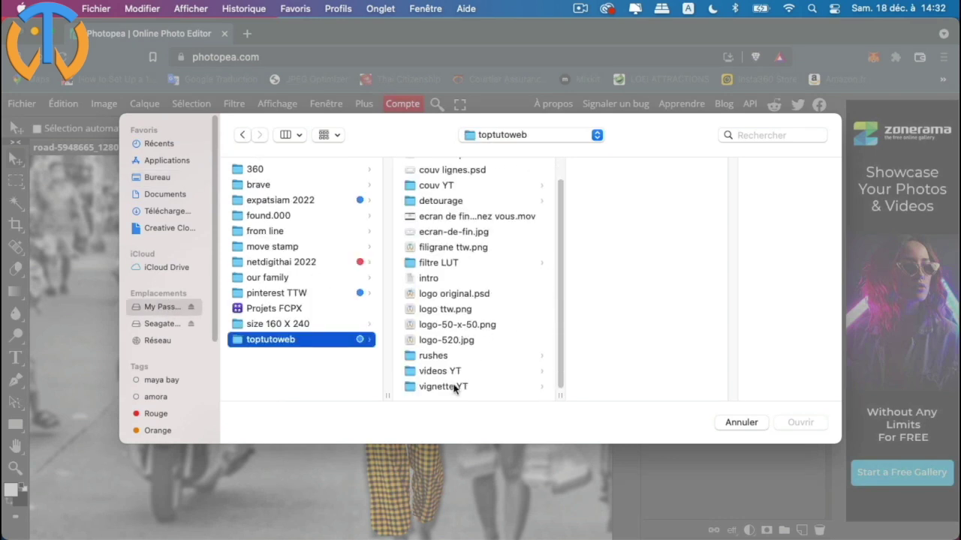
click(453, 387)
click(625, 202)
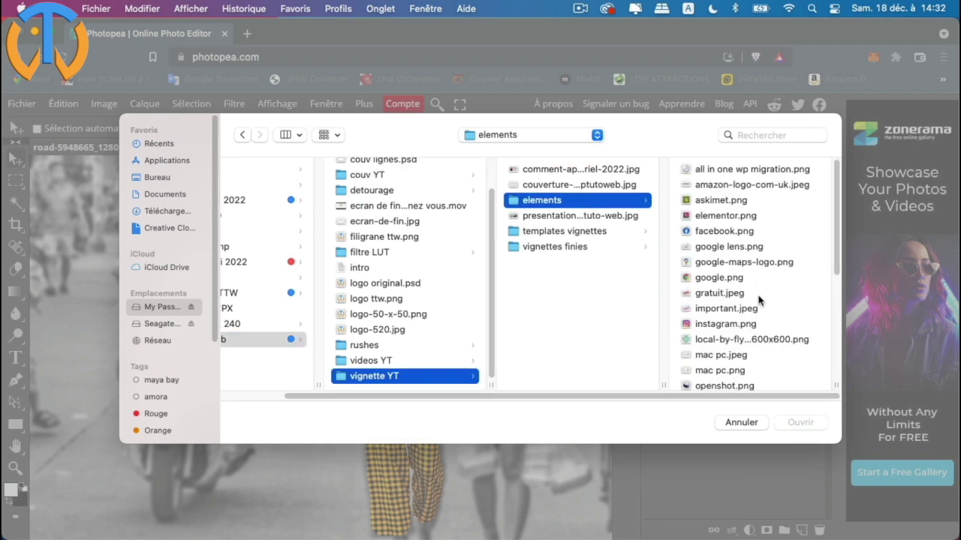
scroll(758, 304, down, 10)
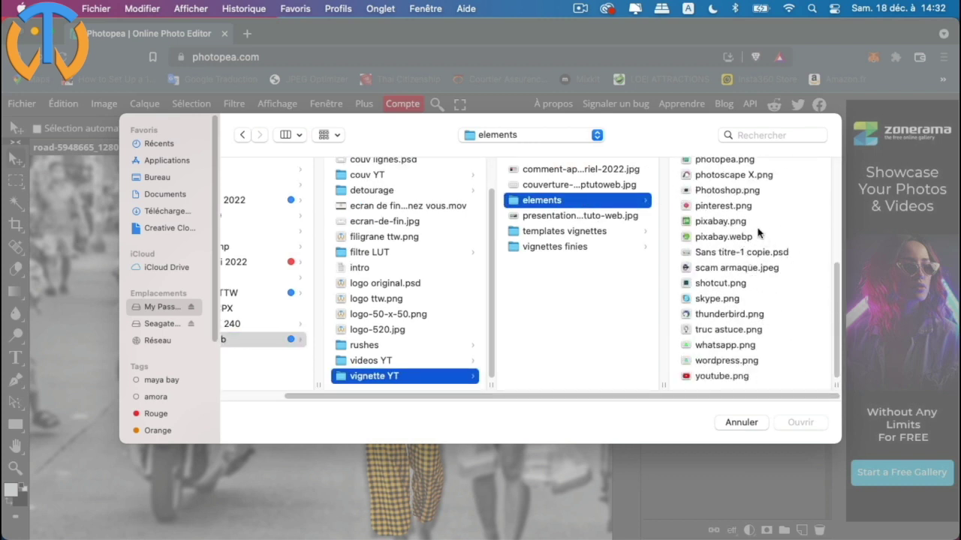
scroll(746, 218, up, 1)
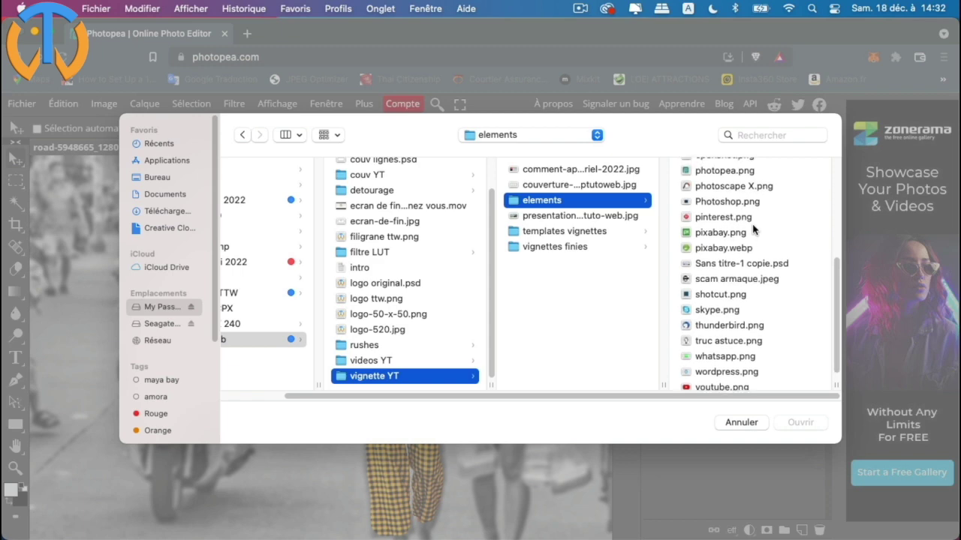
click(727, 172)
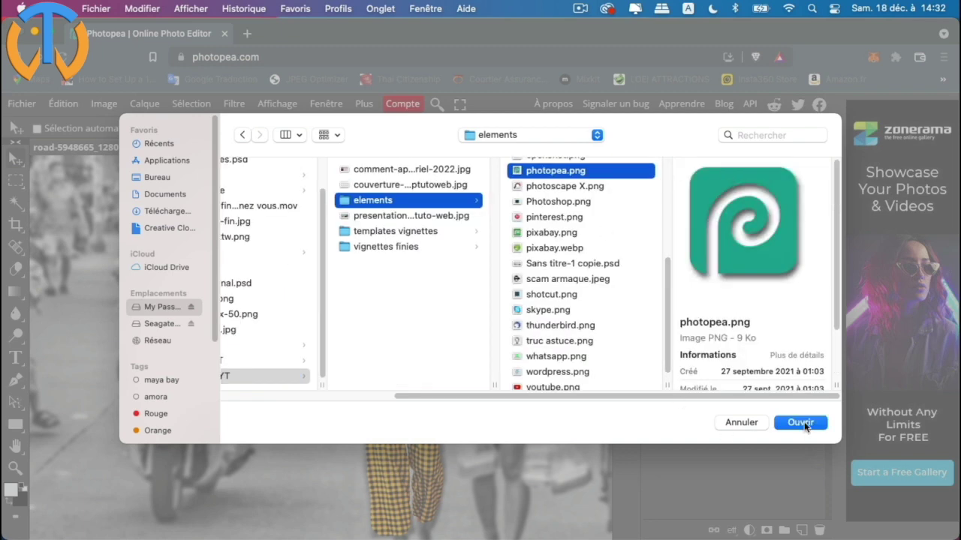
click(801, 423)
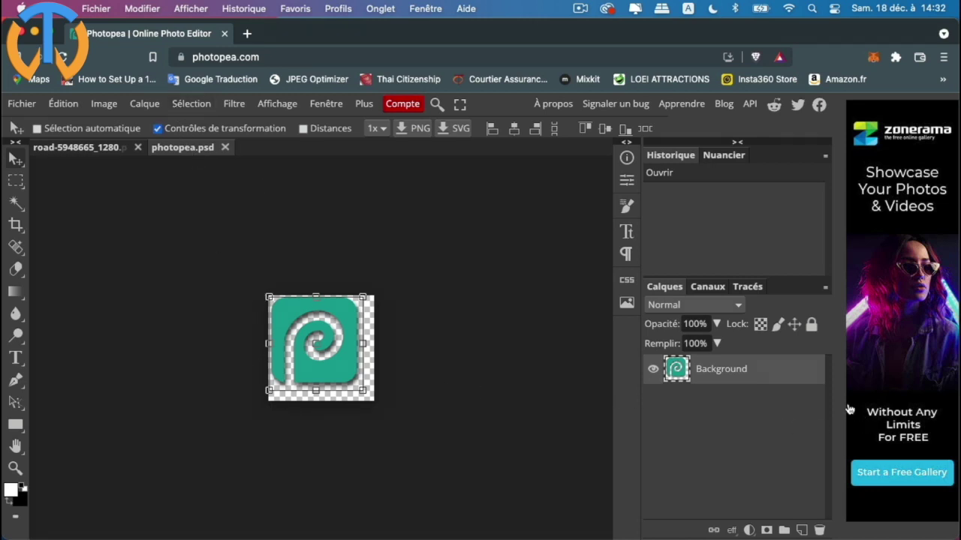
Step: Duplicate the logo layer into road-5948665_1280.psd and close the photopea.psd document
right_click(798, 378)
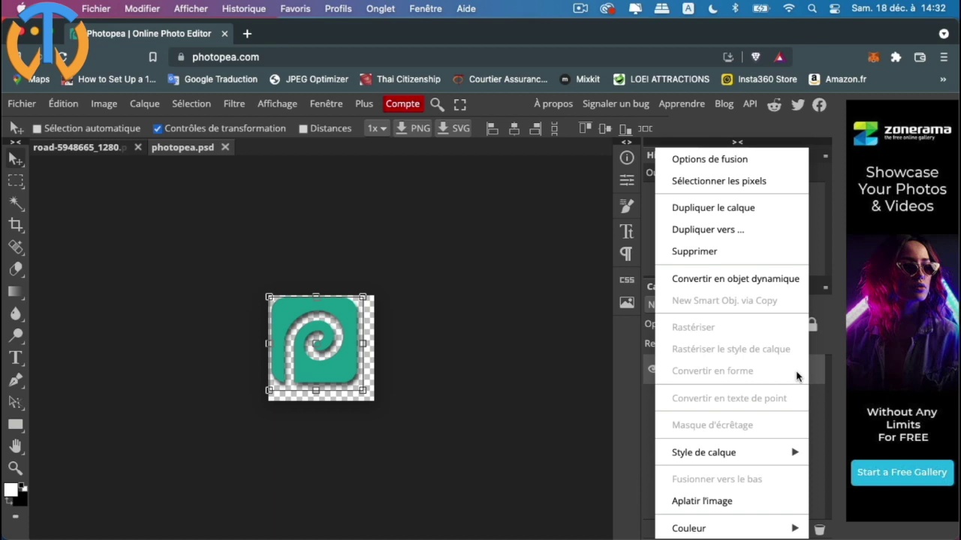
click(725, 237)
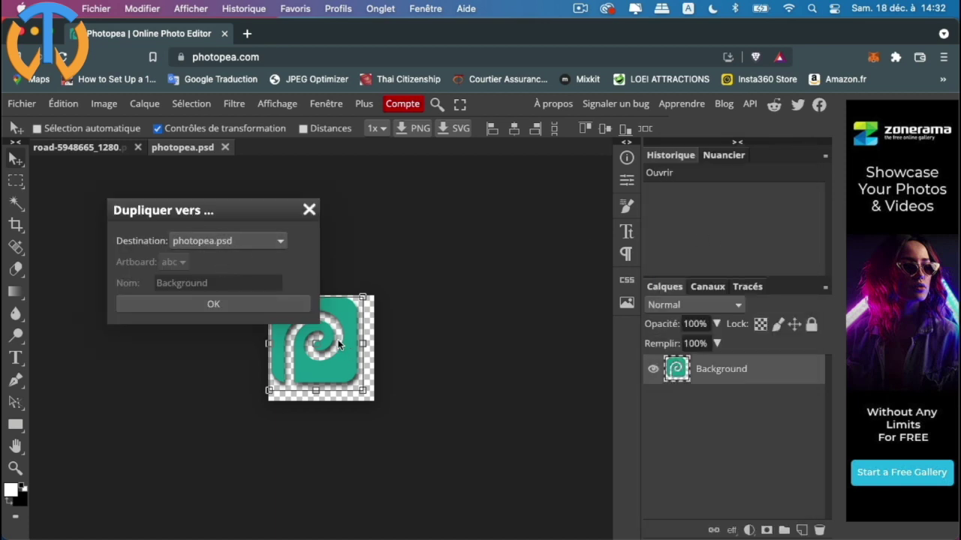
click(254, 241)
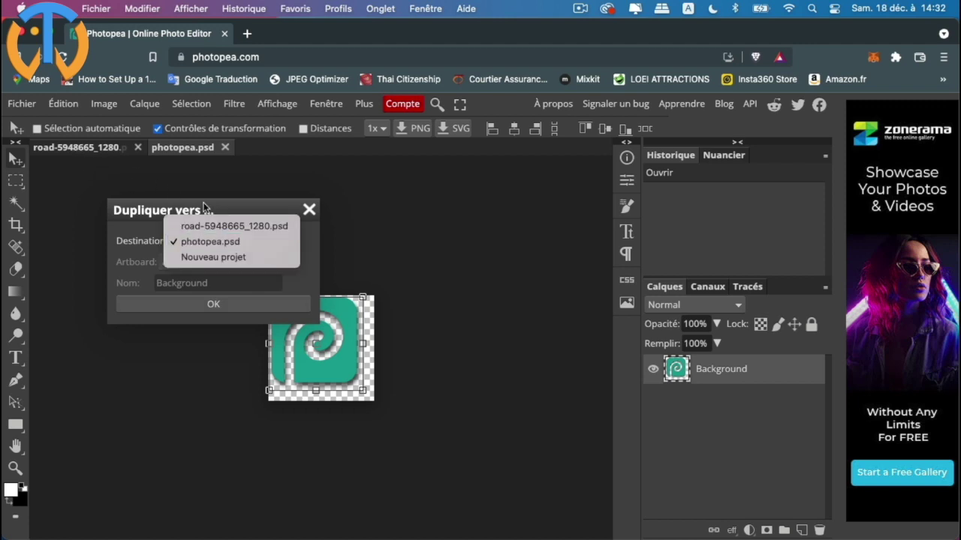
click(251, 225)
click(218, 304)
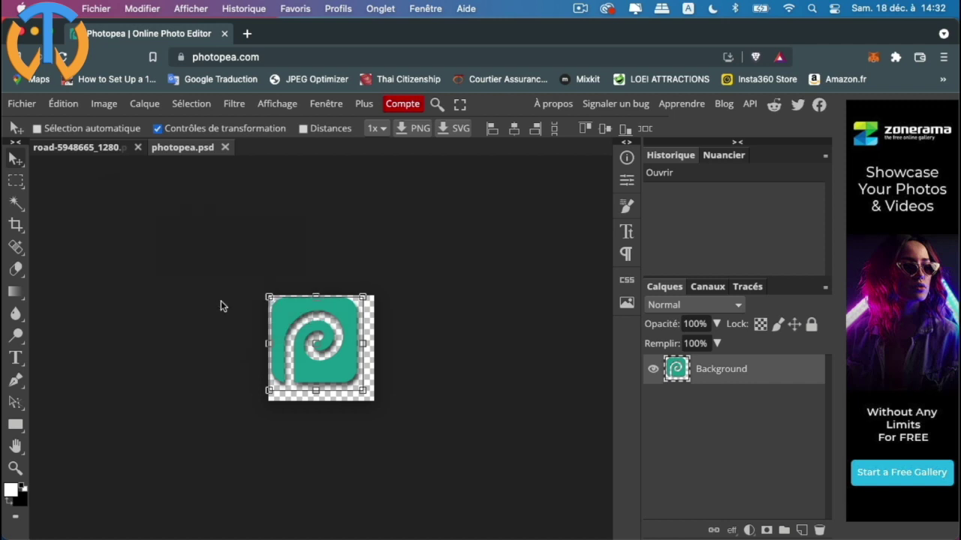
click(225, 148)
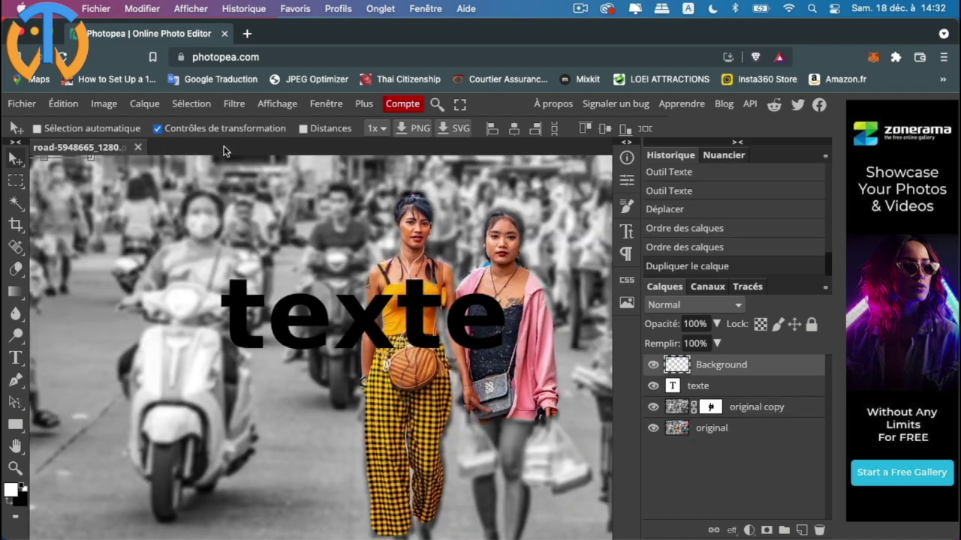
Step: Move the pasted logo from the photo's corner to just above the scooter rider, with the whole image in view
click(15, 467)
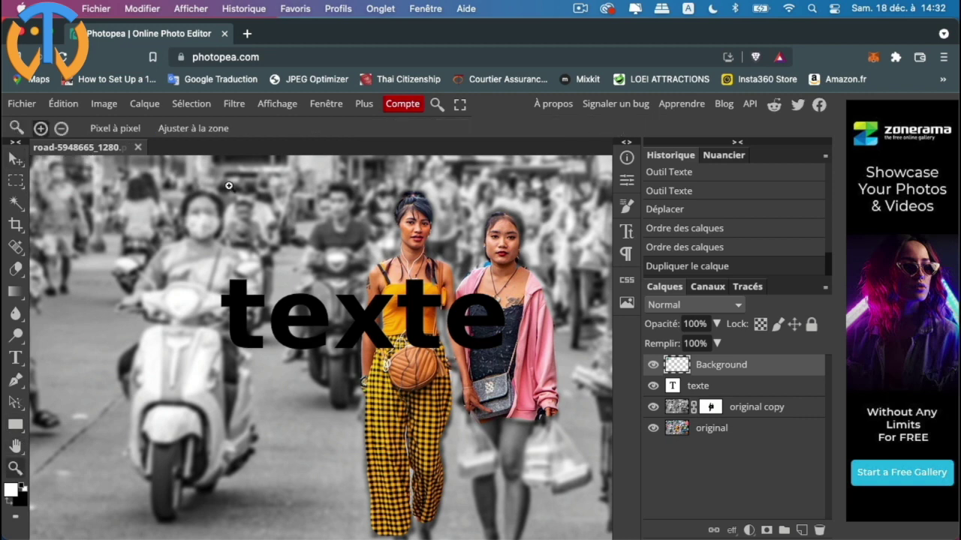
click(195, 129)
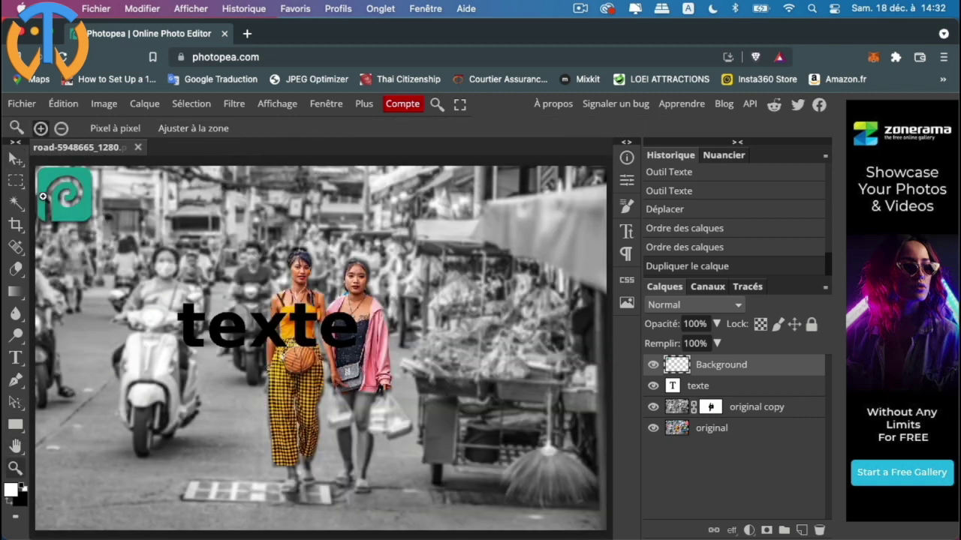
click(15, 158)
drag(73, 217, 155, 278)
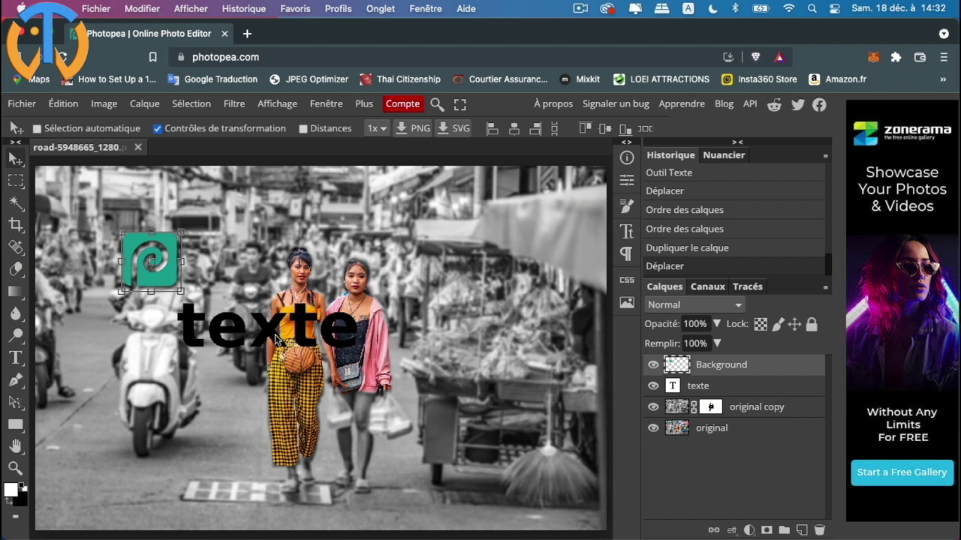
Step: Rename the Background layer as logo
double_click(722, 366)
key(BackSpace)
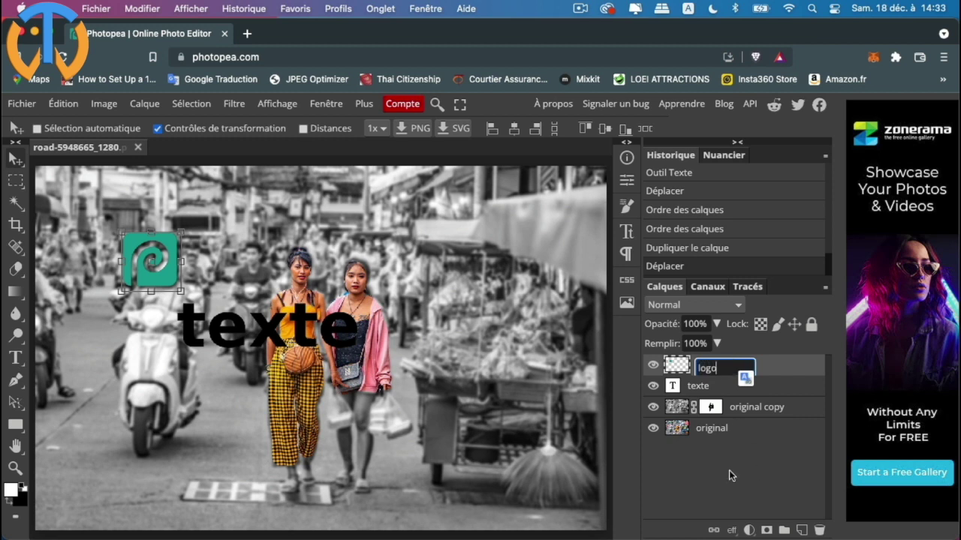
key(Return)
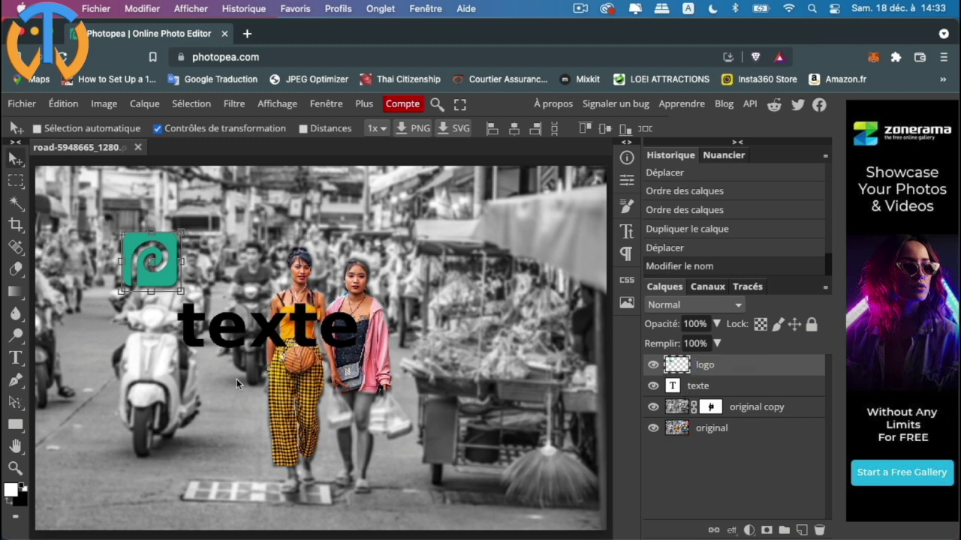
Step: Move the logo against the first letter of "texte" and place the texte layer above the logo layer
drag(158, 275, 177, 306)
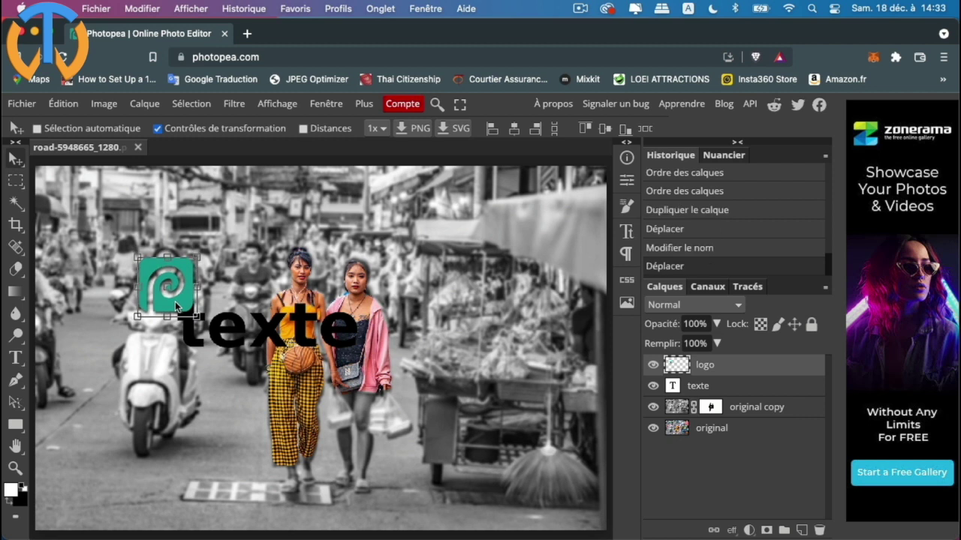
click(751, 394)
drag(752, 394, 750, 361)
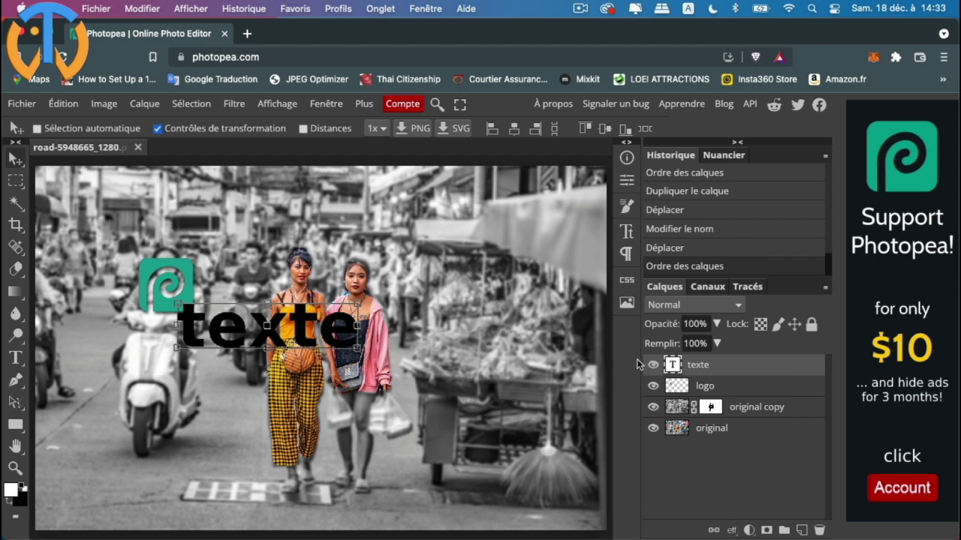
Step: Enable the Bevel & Emboss and Outer Glow layer styles on the texte layer
double_click(786, 369)
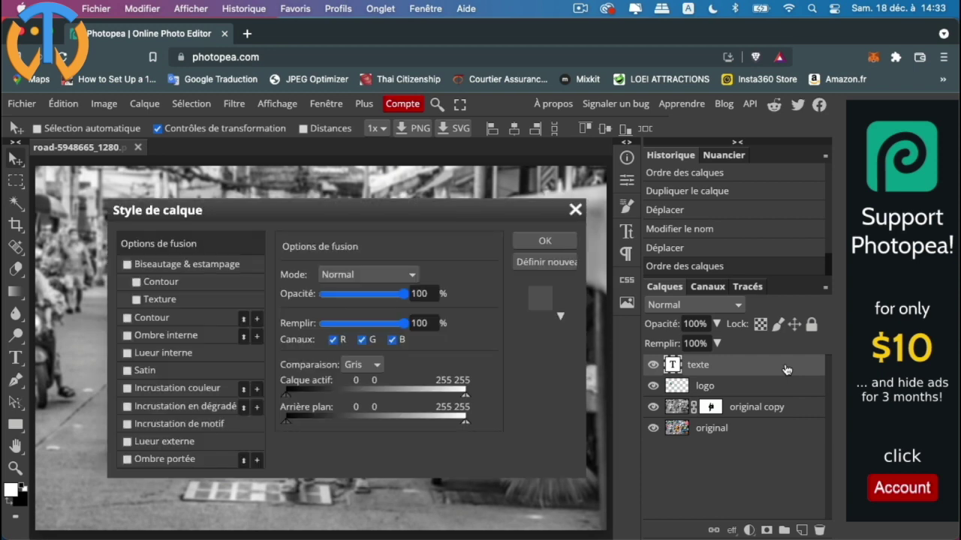
drag(759, 112, 778, 100)
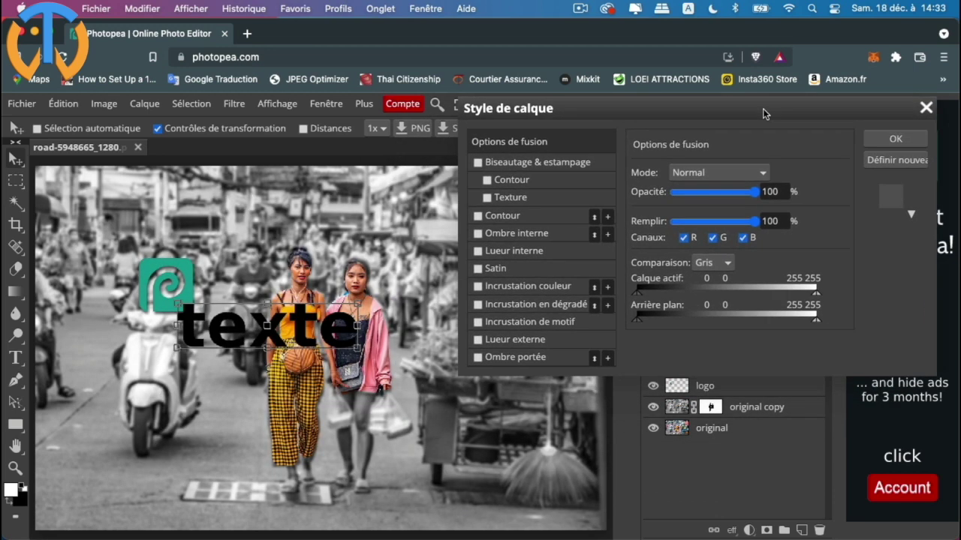
click(478, 164)
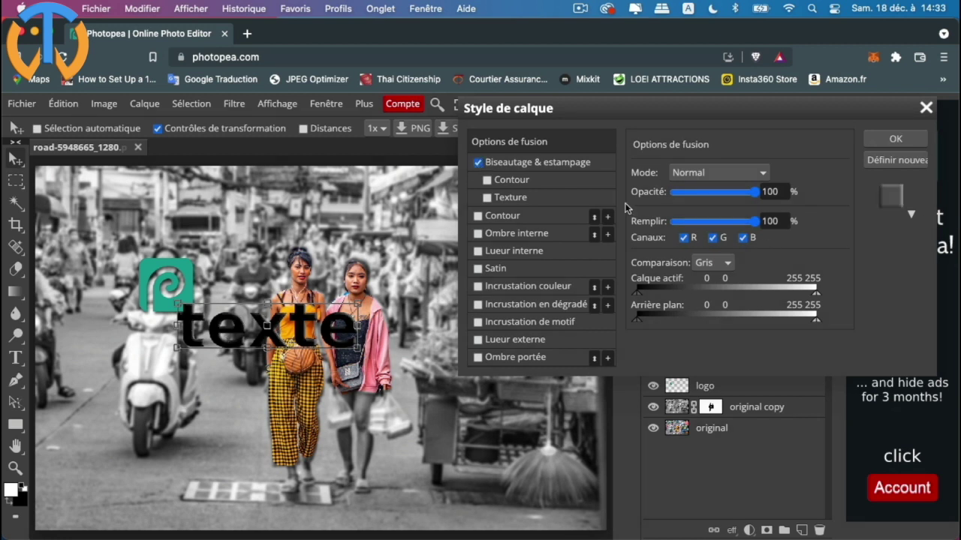
click(478, 342)
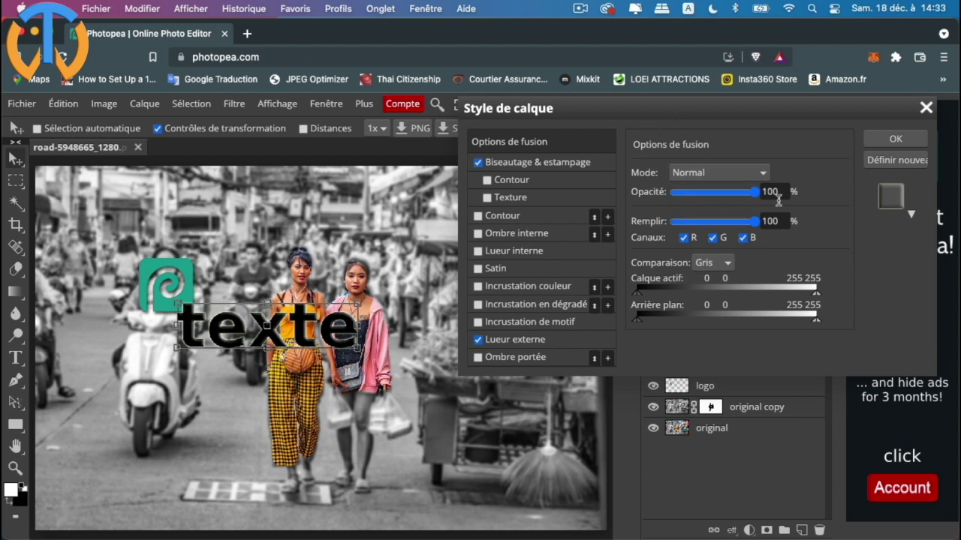
Step: Set the texte layer's outer glow colour to white (ffffff)
click(576, 339)
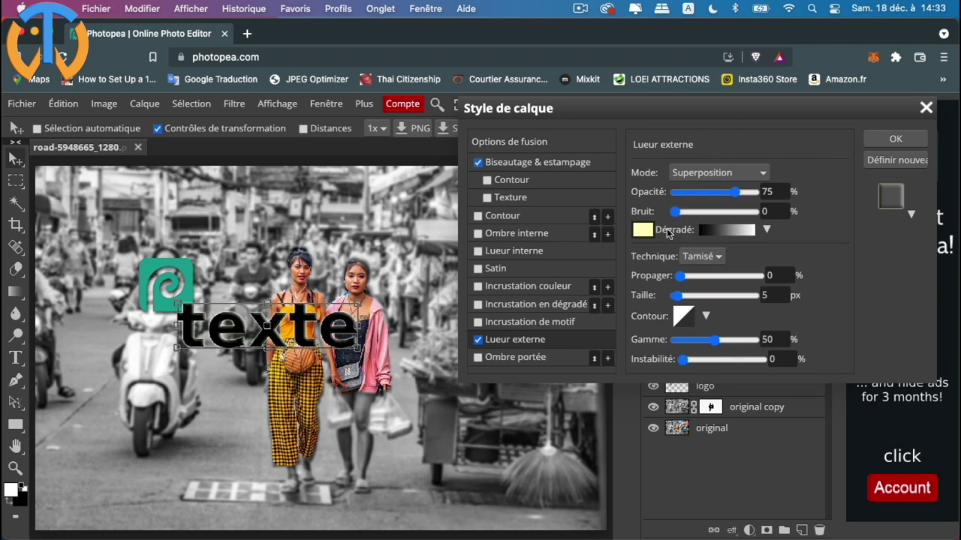
click(643, 230)
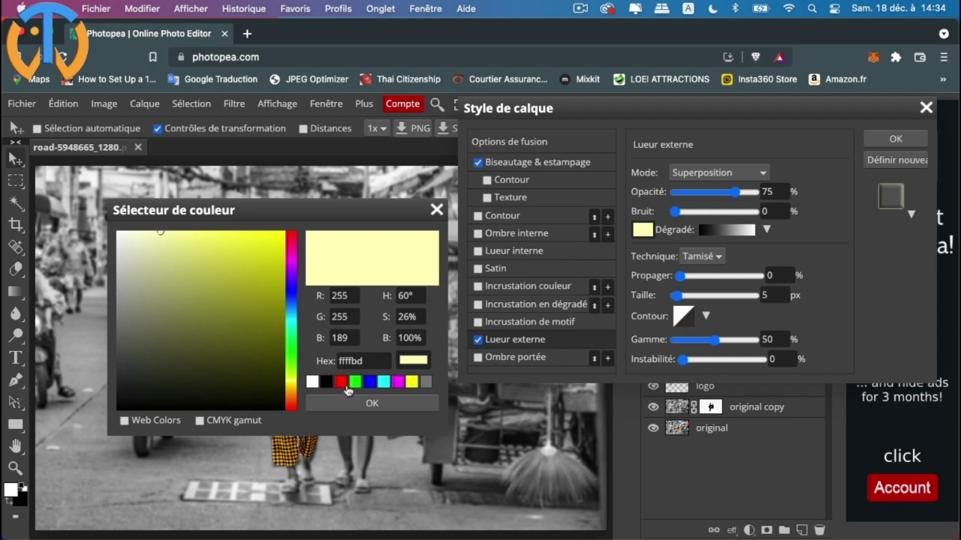
click(312, 383)
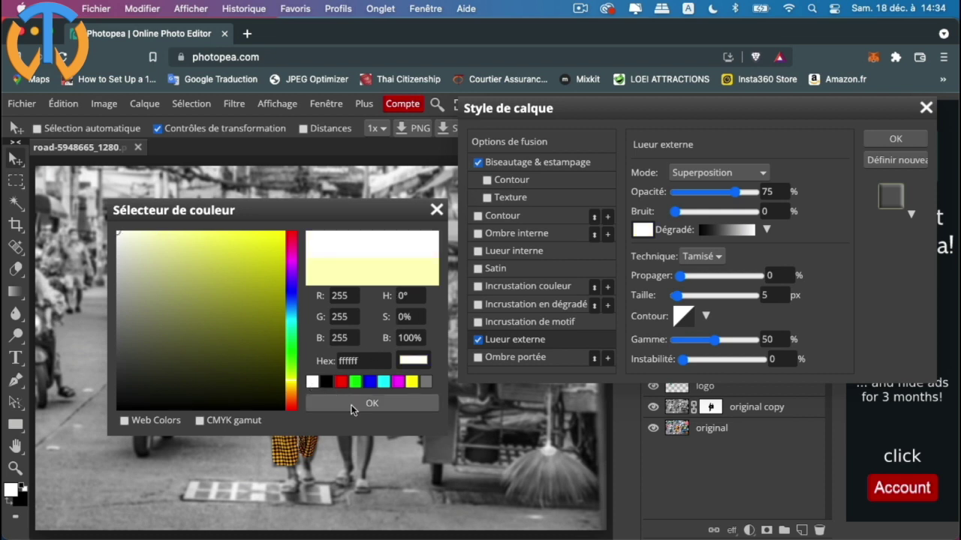
click(350, 405)
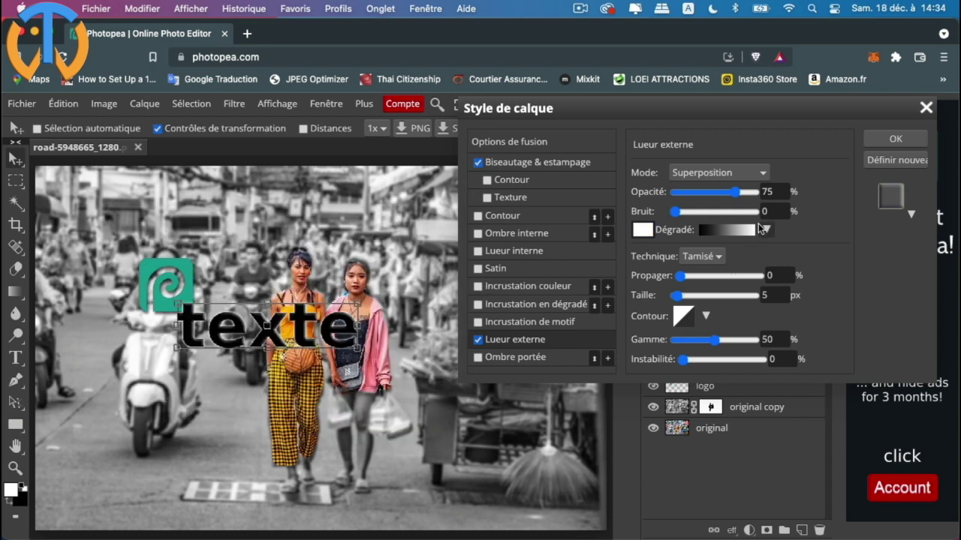
Step: Set the outer glow's spread to 78% and size to 11 px, and apply the texte layer's styles
mouse_move(680, 276)
mouse_down()
mouse_move(683, 298)
mouse_move(692, 279)
mouse_up()
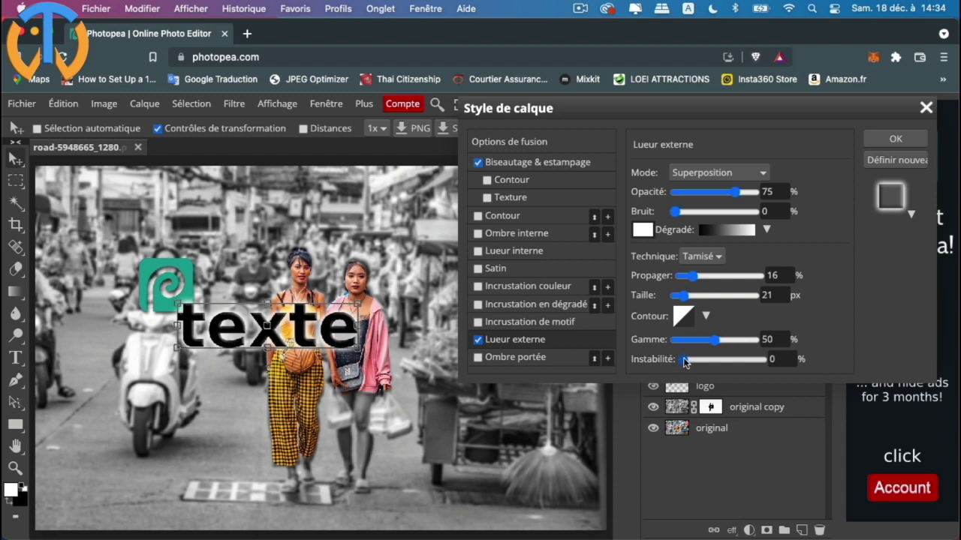
drag(684, 359, 663, 357)
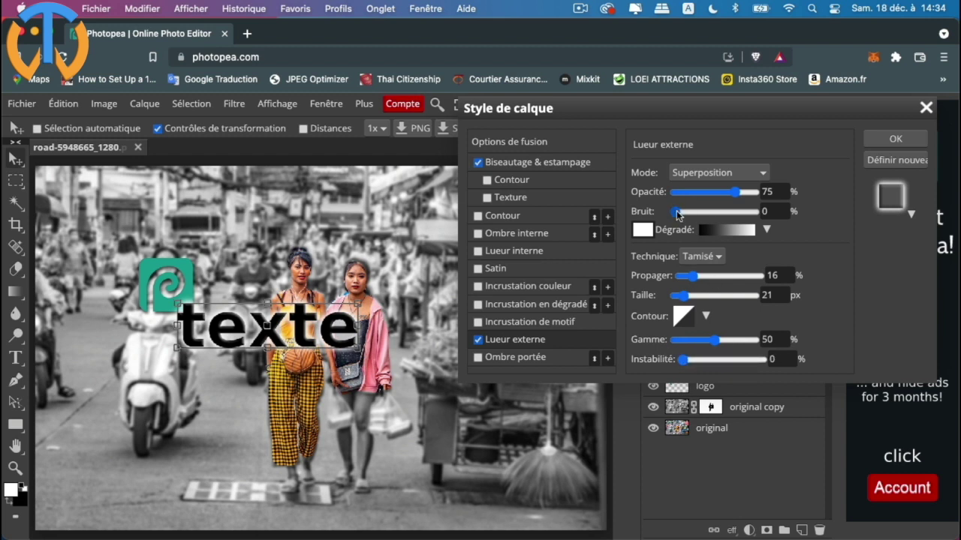
drag(676, 211, 653, 207)
drag(695, 277, 740, 276)
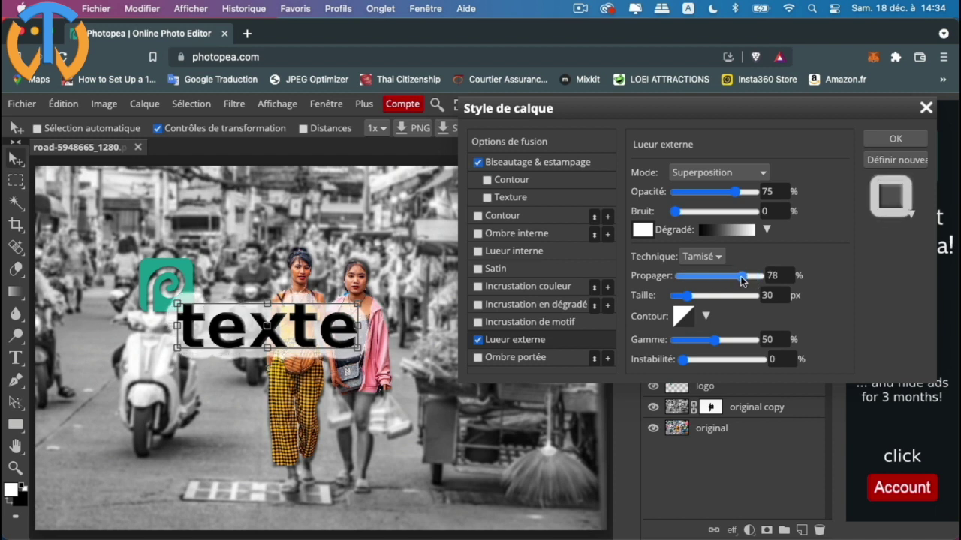
drag(685, 296, 679, 299)
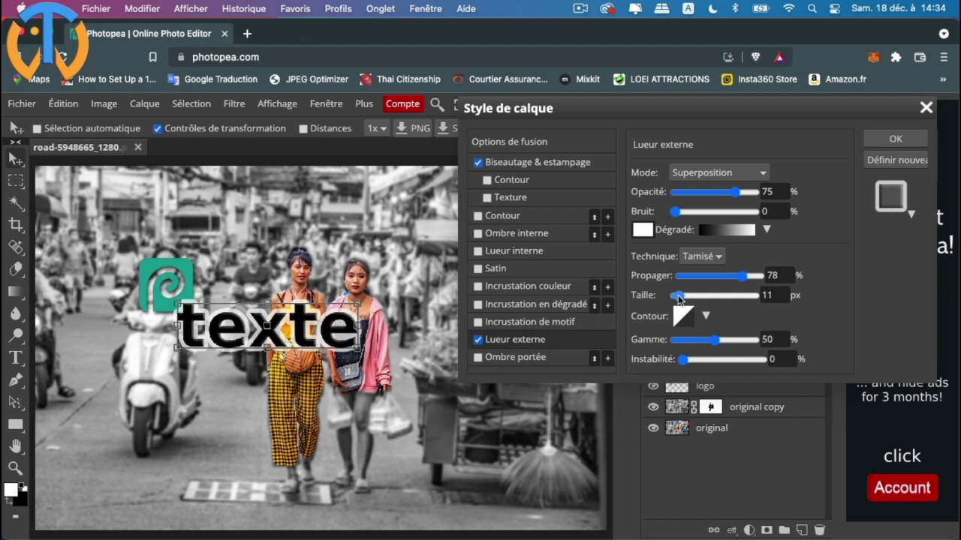
click(895, 140)
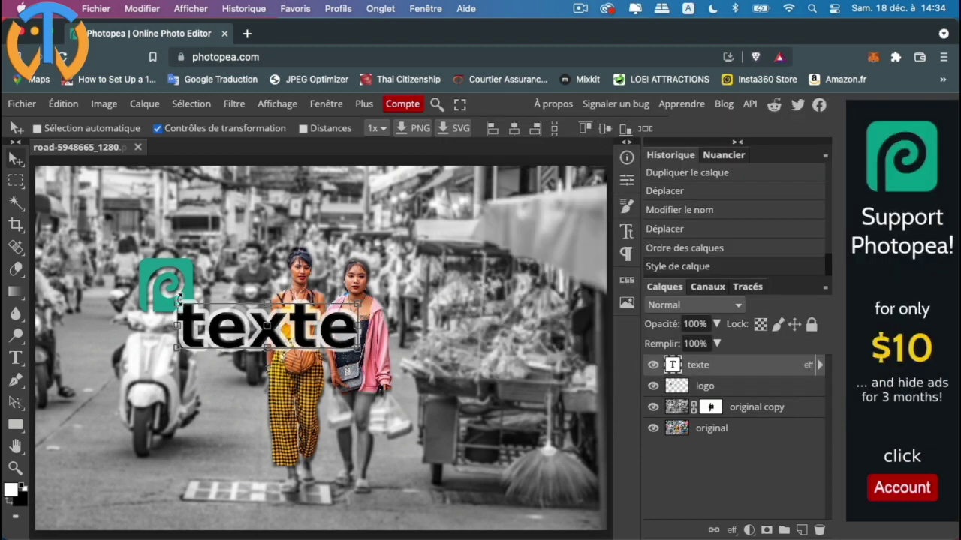
Step: Apply an inner Bevel & Emboss with a size of 3 px to the logo layer, and nudge the logo slightly away from the text
click(779, 393)
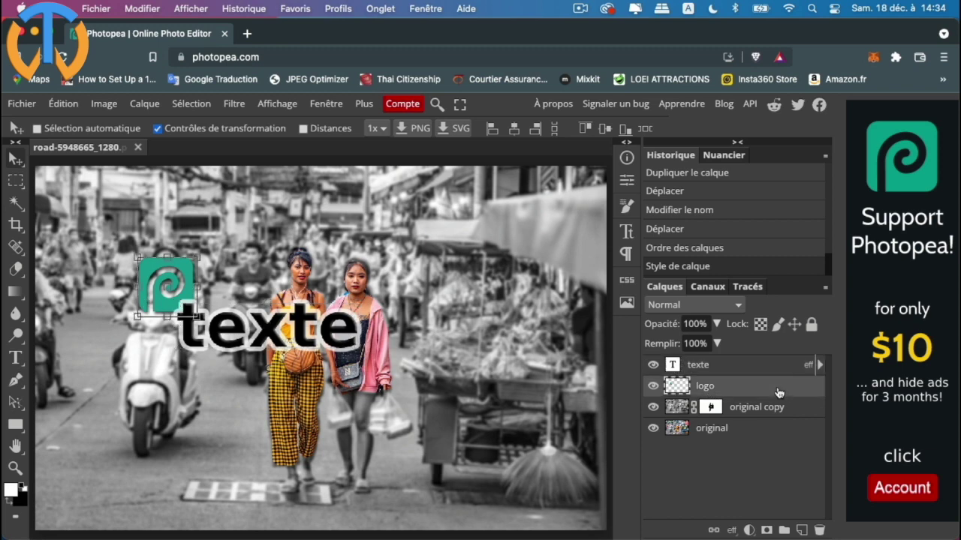
double_click(786, 393)
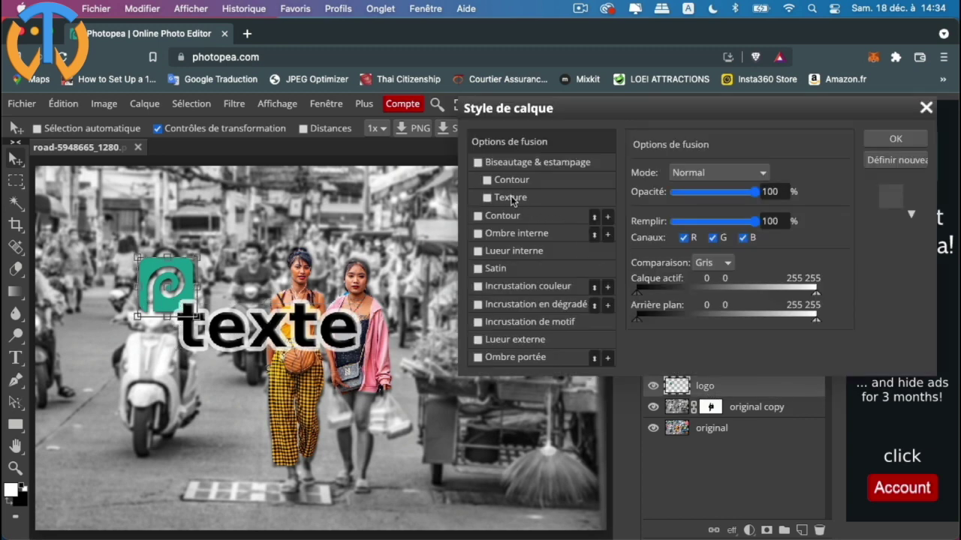
click(477, 162)
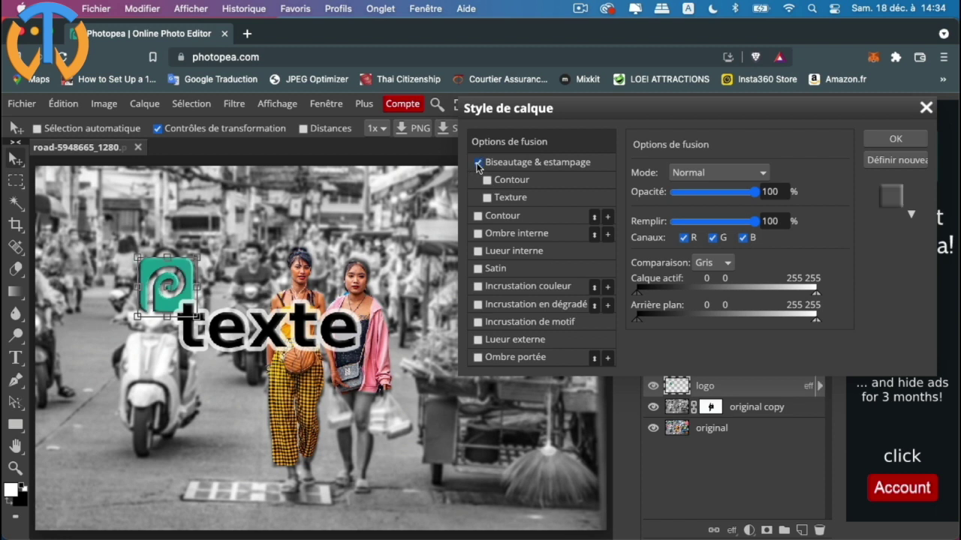
click(601, 171)
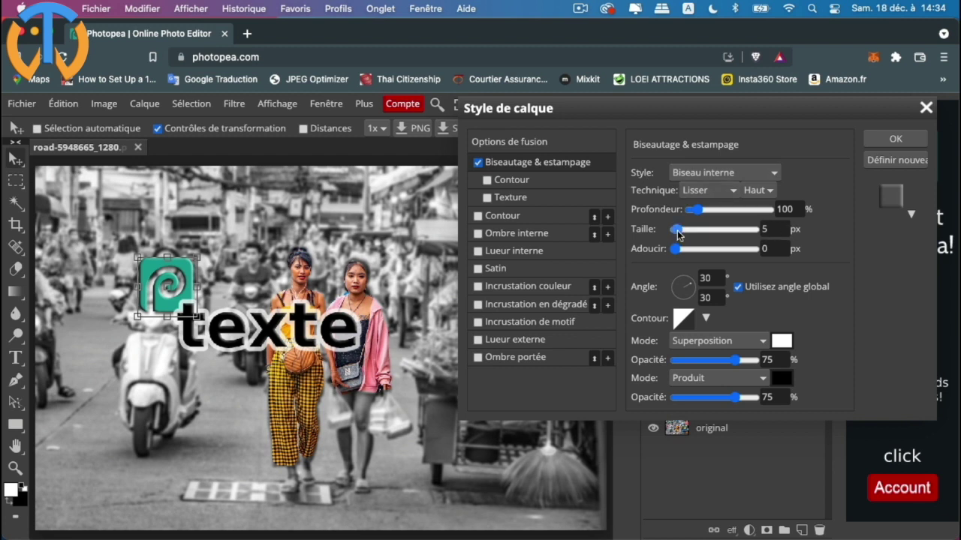
drag(678, 232, 675, 234)
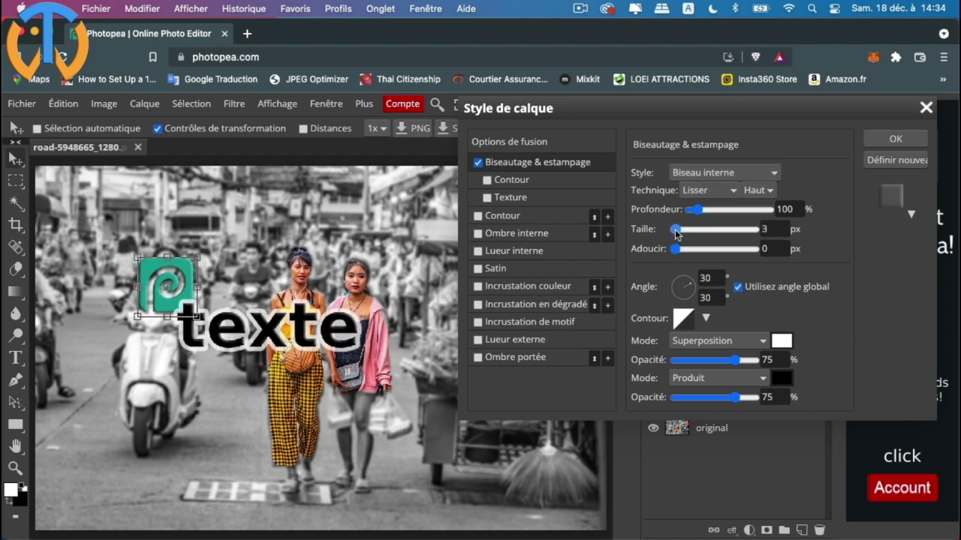
click(897, 140)
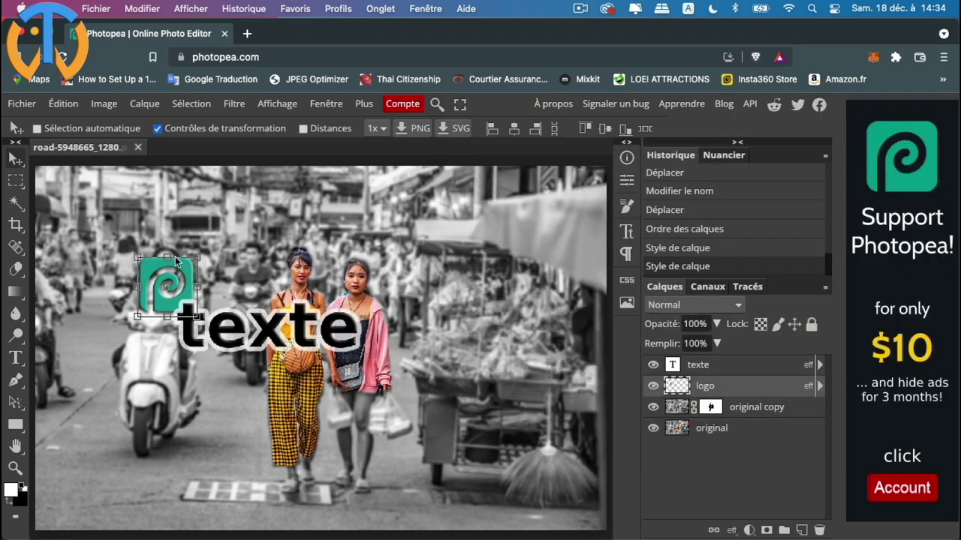
drag(150, 260, 148, 263)
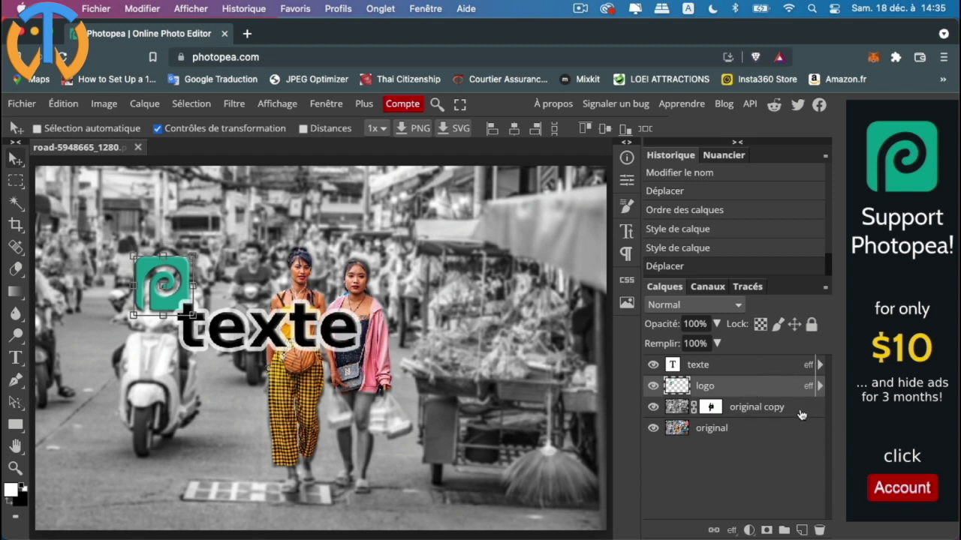
Step: Add a raster mask to the original layer and delete that mask again
click(741, 430)
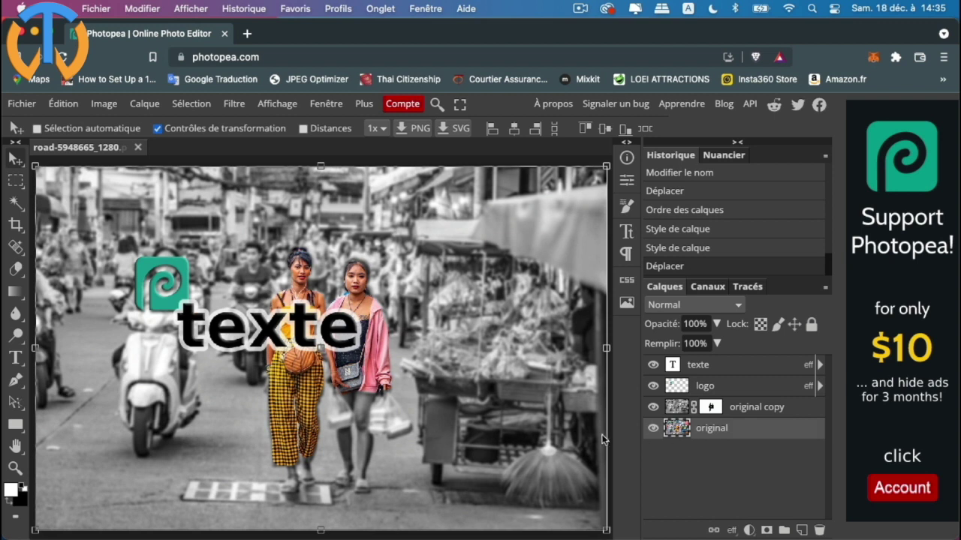
click(767, 531)
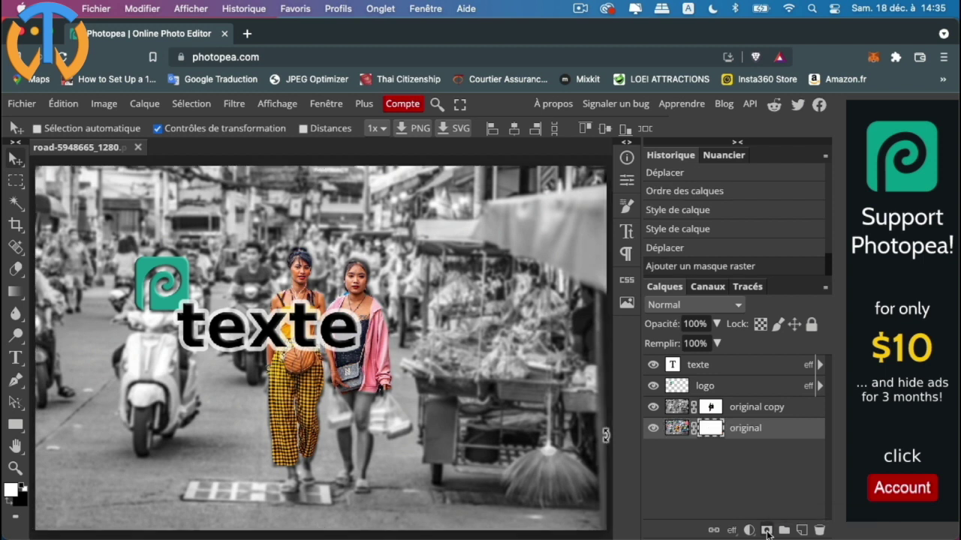
right_click(718, 433)
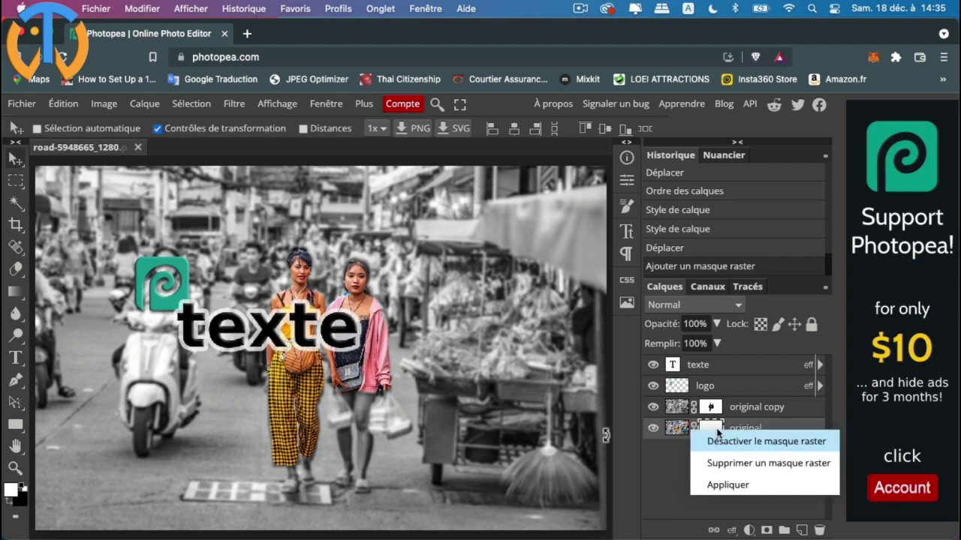
click(740, 466)
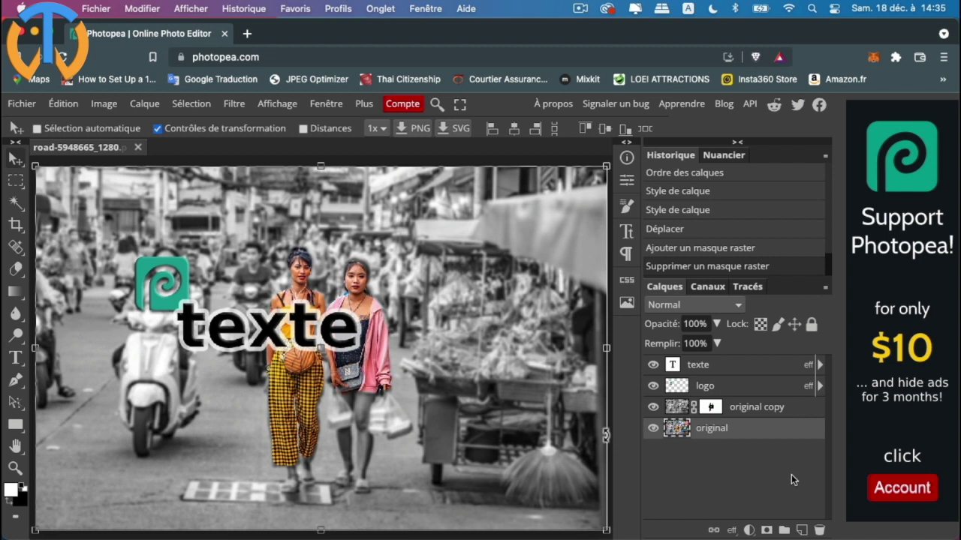
Step: View the layer style options of the original layer and close them without applying anything
click(713, 409)
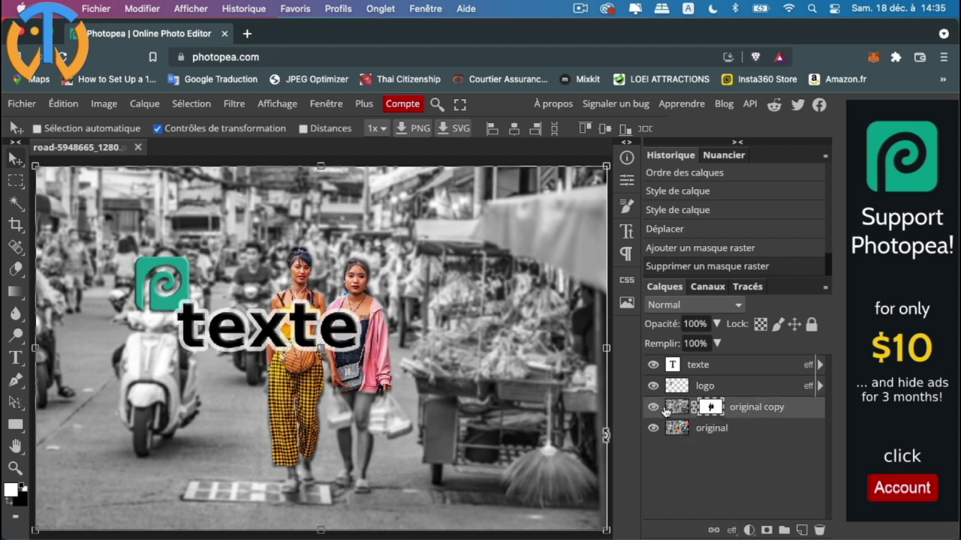
click(745, 434)
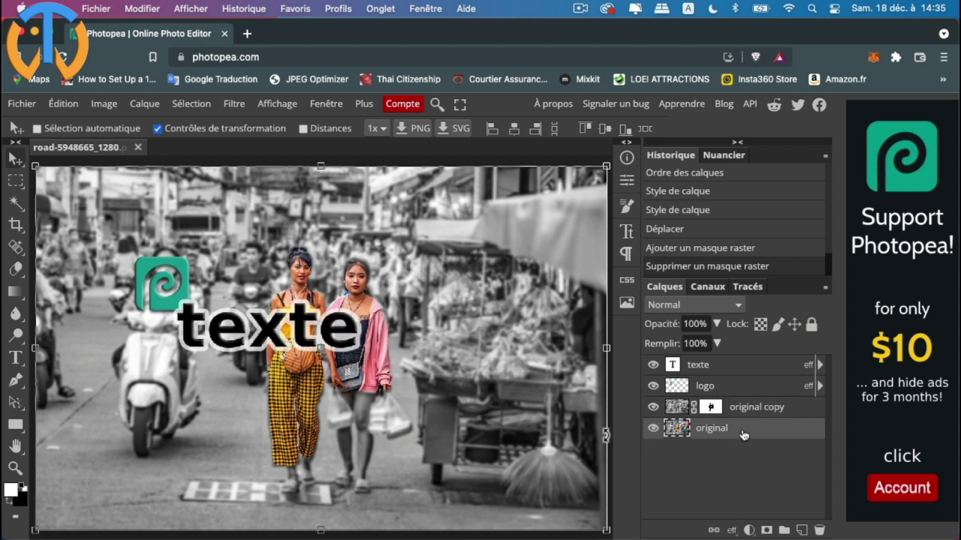
double_click(797, 439)
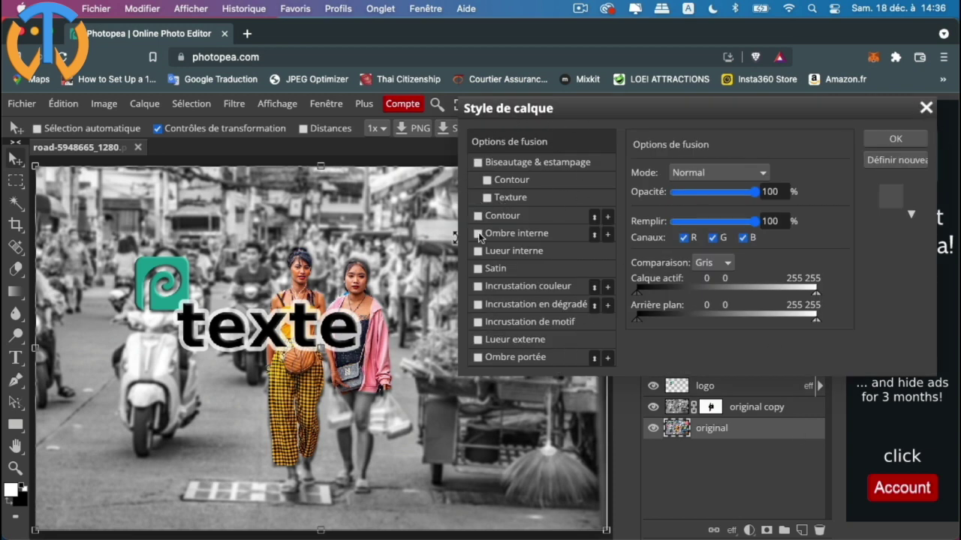
click(928, 110)
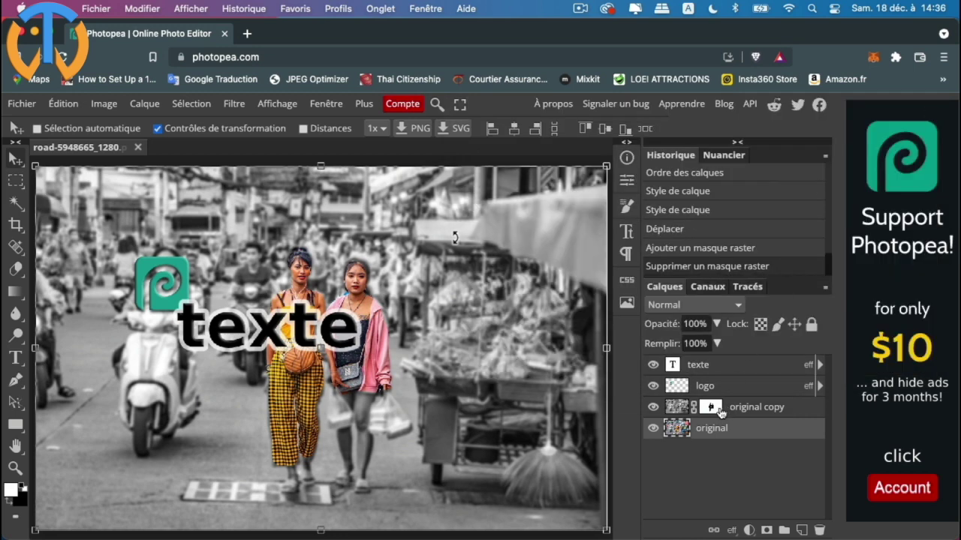
Step: Open the properties of the raster mask on the original copy layer
click(720, 412)
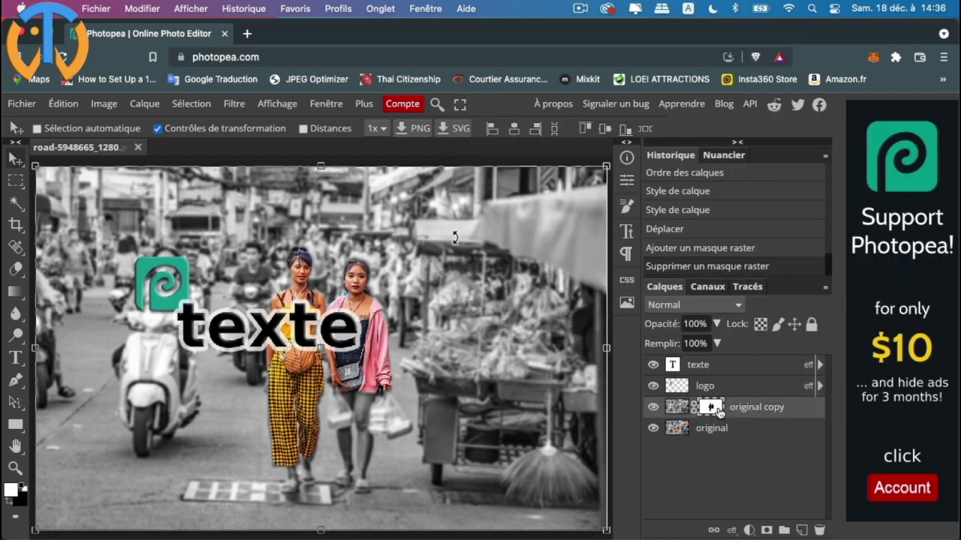
double_click(719, 411)
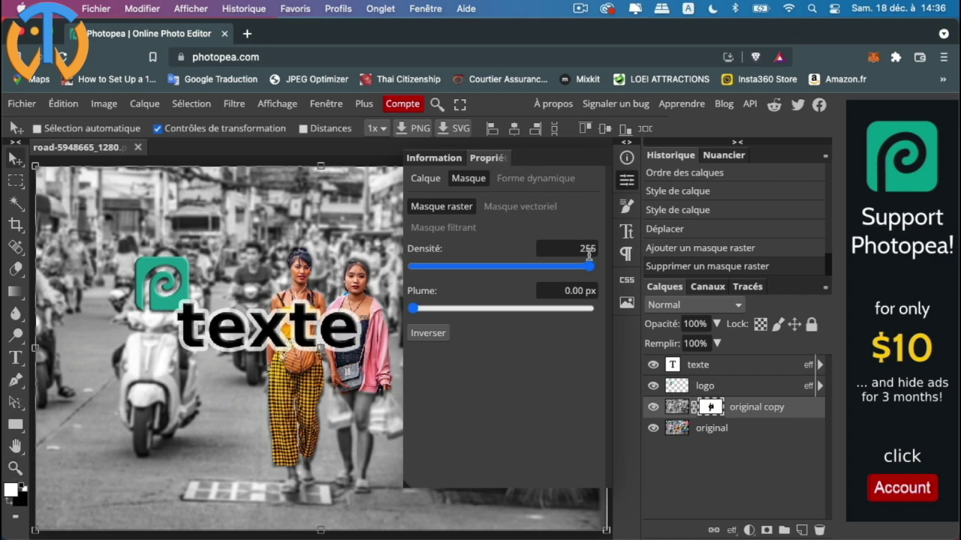
click(433, 159)
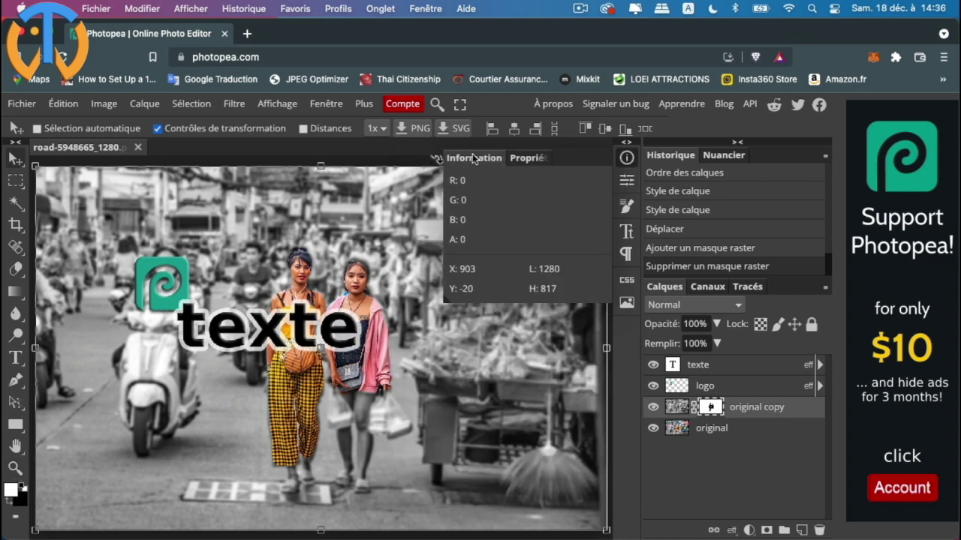
click(522, 161)
Step: Try a density of 114 on the original copy layer's mask and restore it to 255, checking the first woman's face up close
click(15, 468)
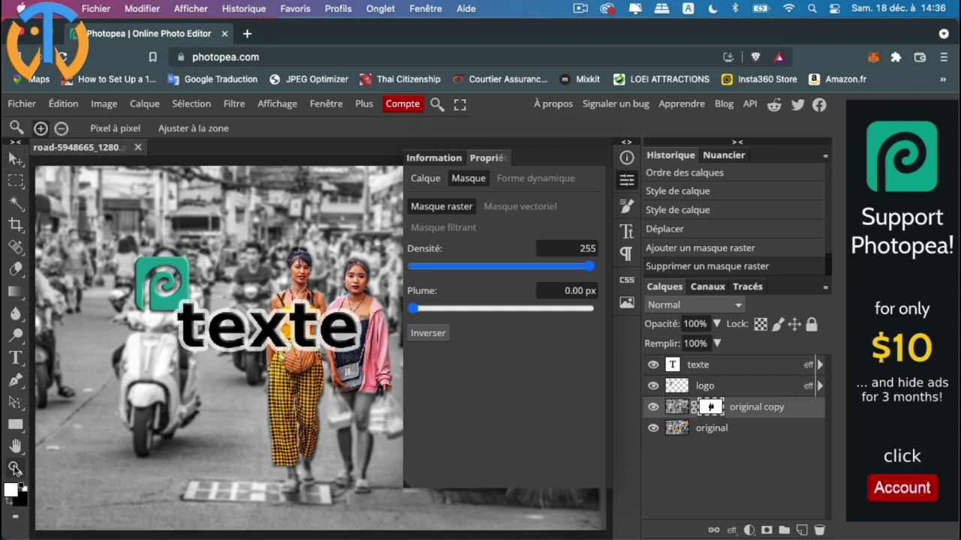
click(326, 325)
click(326, 325)
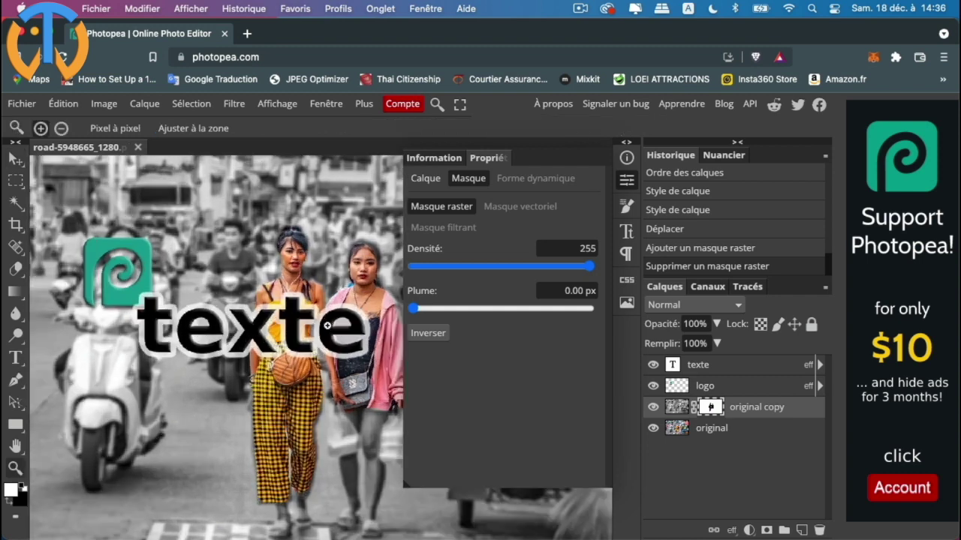
click(326, 324)
click(267, 255)
click(287, 249)
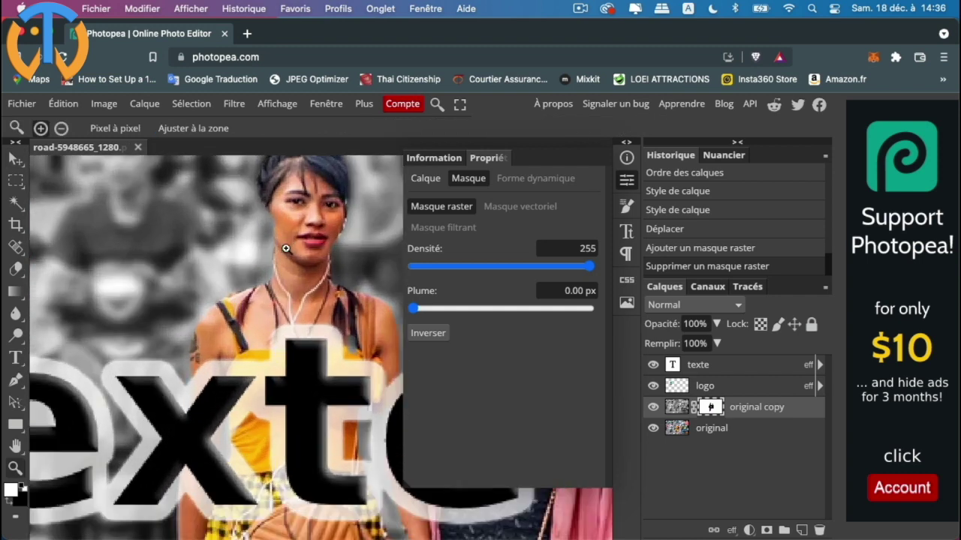
click(300, 233)
click(313, 218)
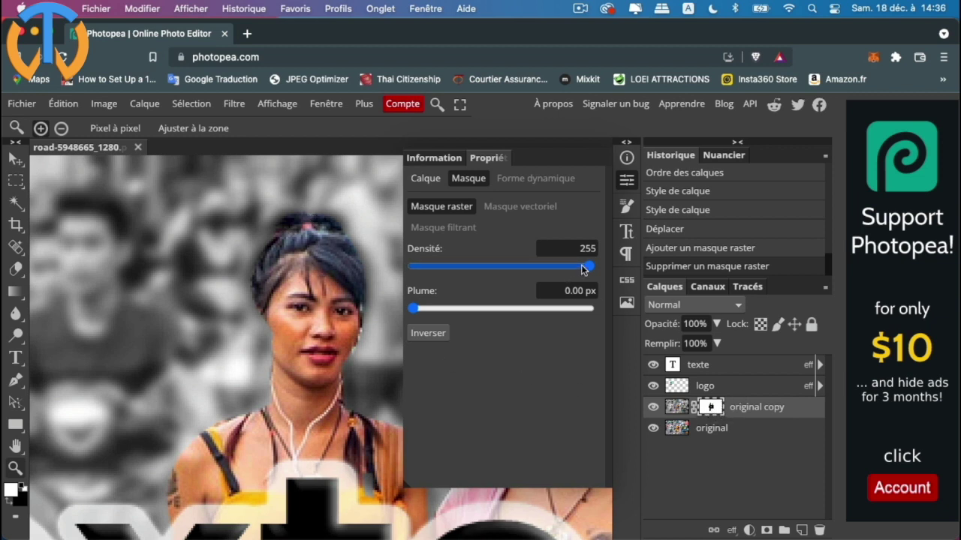
drag(583, 269, 491, 270)
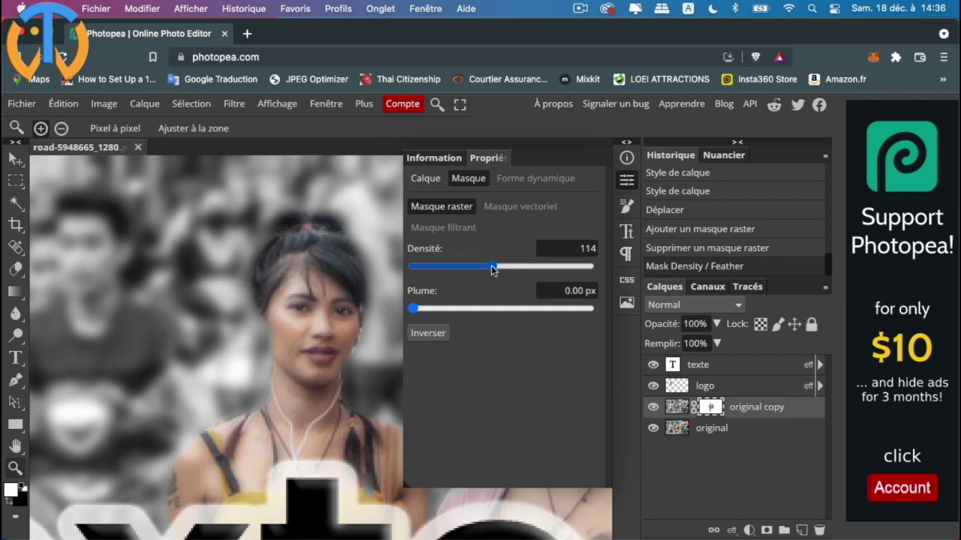
mouse_move(491, 270)
mouse_down()
mouse_move(592, 270)
mouse_move(494, 266)
mouse_up()
drag(501, 265, 583, 271)
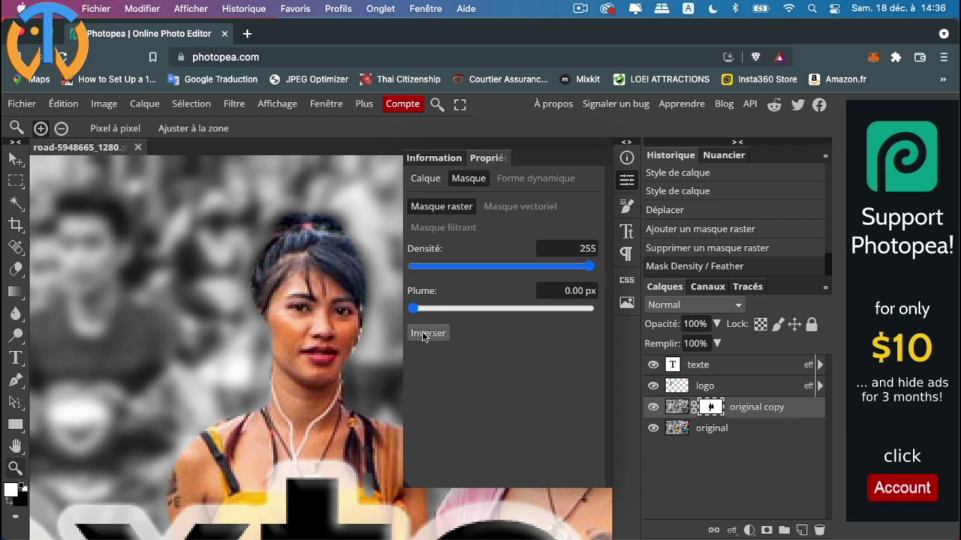
Step: Set the feather of the original copy layer's mask to 1.73 px, comparing softer and harder edges around the woman's hair
mouse_move(413, 308)
mouse_down()
mouse_move(531, 314)
mouse_move(401, 312)
mouse_up()
click(298, 344)
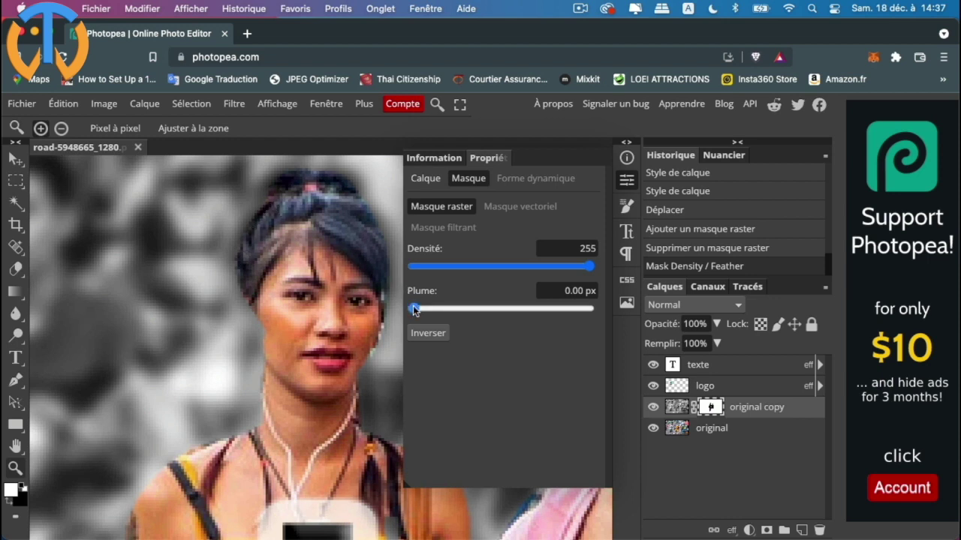
drag(416, 307, 438, 309)
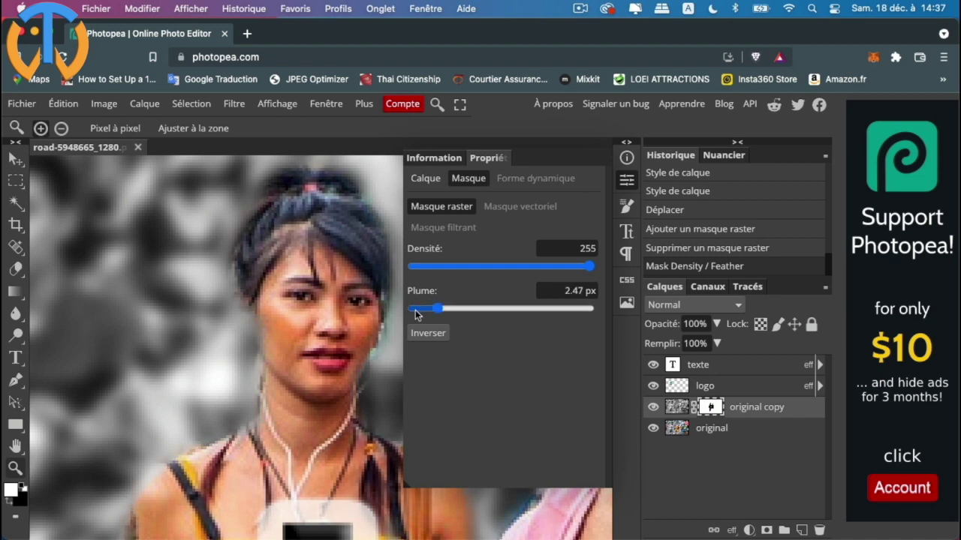
drag(438, 309, 429, 310)
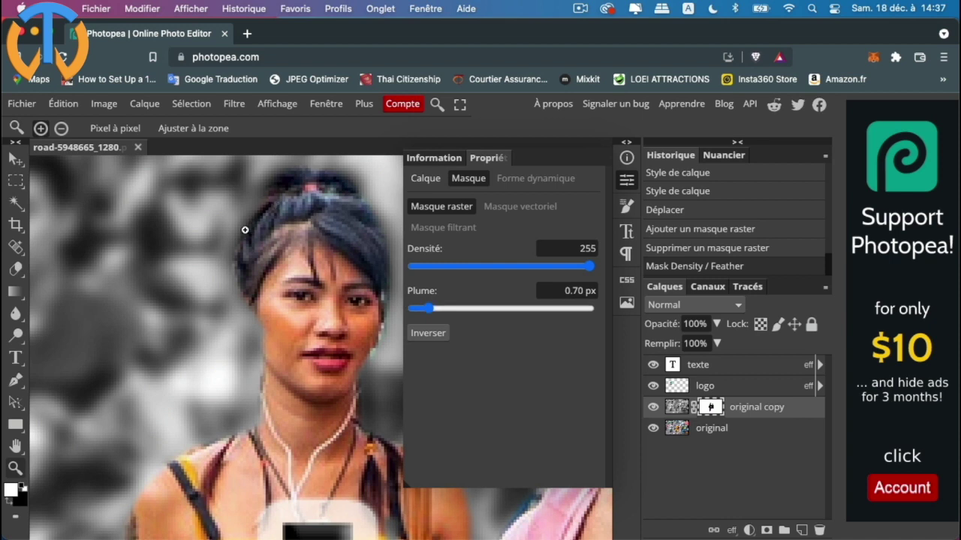
mouse_move(430, 308)
mouse_down()
mouse_move(461, 307)
mouse_move(447, 310)
mouse_up()
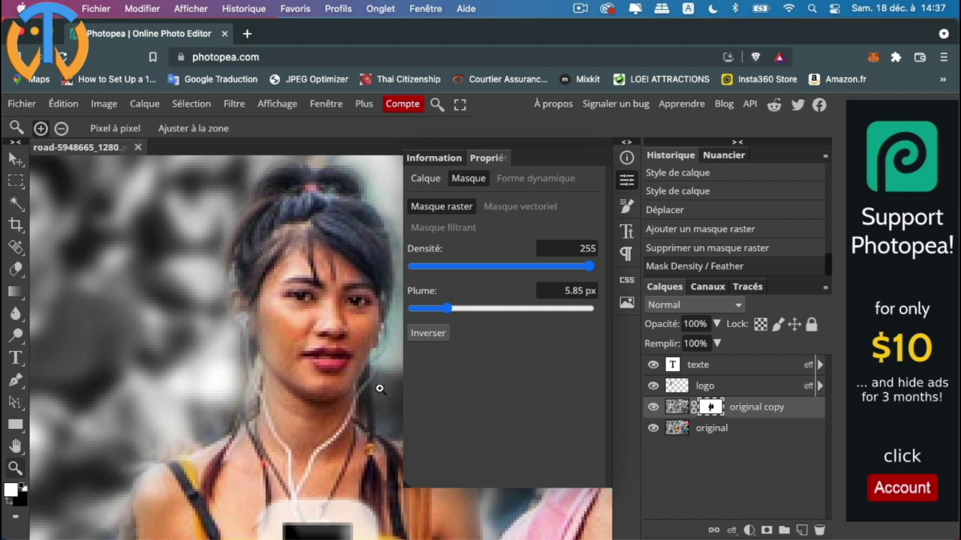
drag(444, 309, 423, 311)
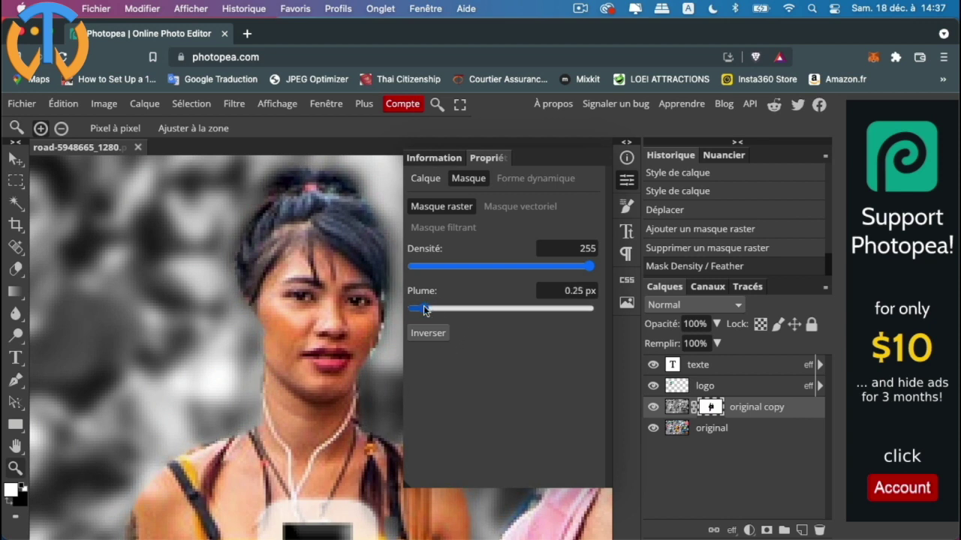
mouse_move(423, 305)
mouse_down()
mouse_move(395, 307)
mouse_move(433, 309)
mouse_up()
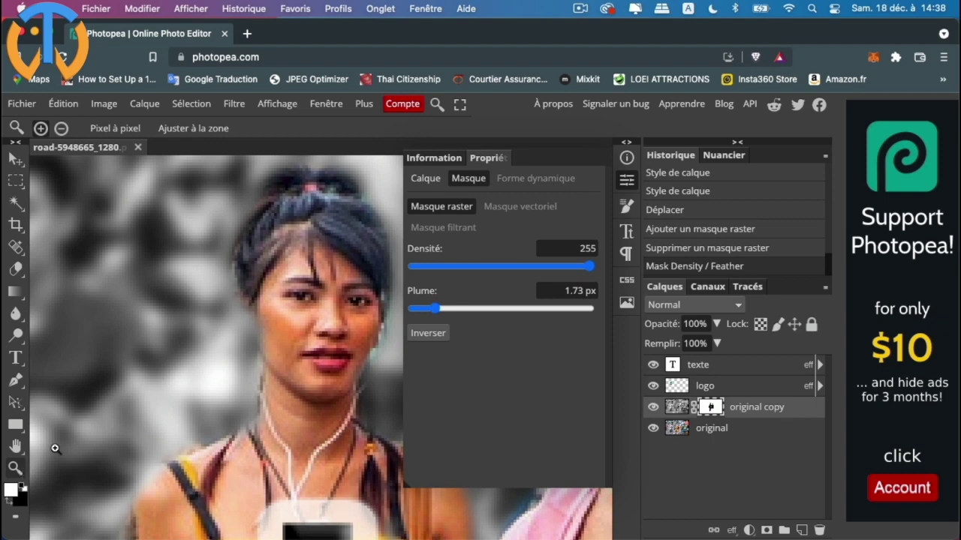
click(194, 129)
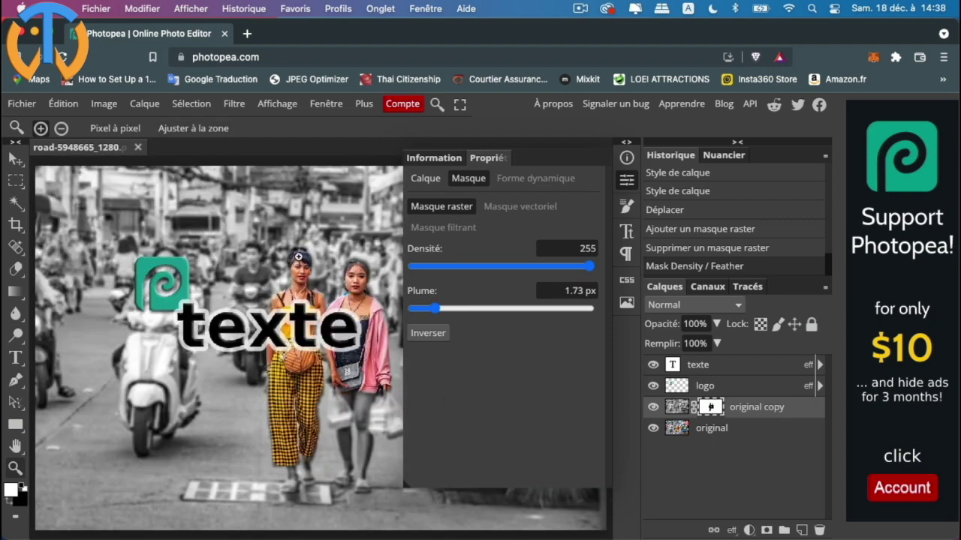
Step: Invert the original copy layer's mask, invert it back, and close the mask properties
click(428, 333)
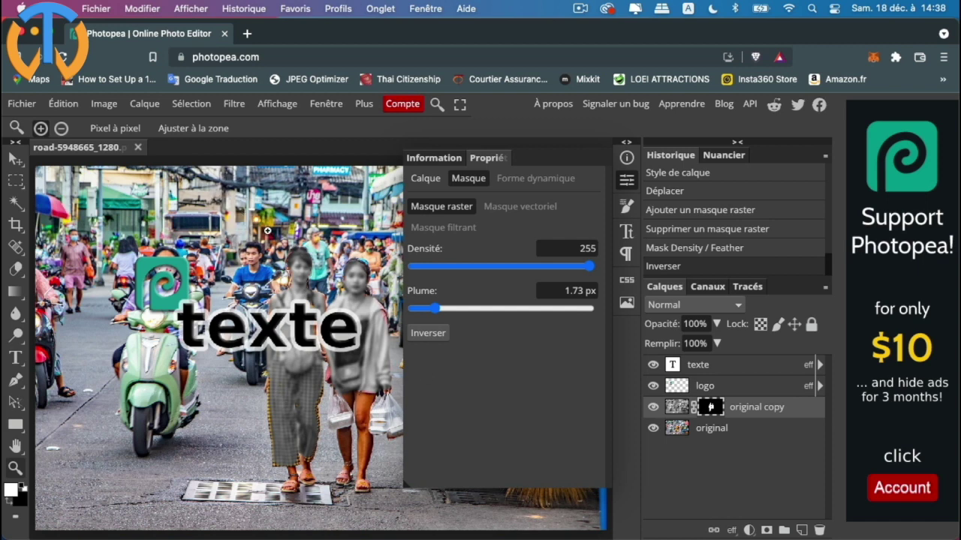
click(432, 335)
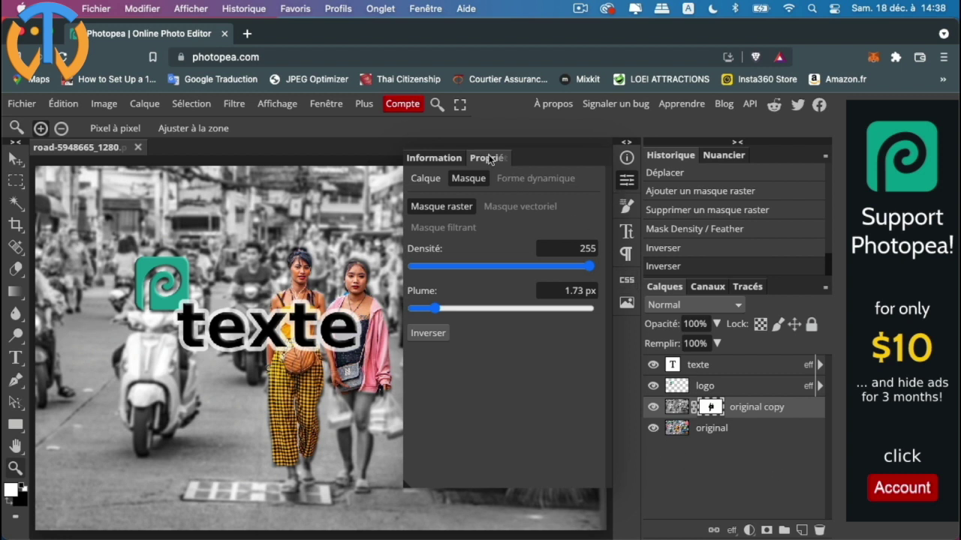
click(454, 160)
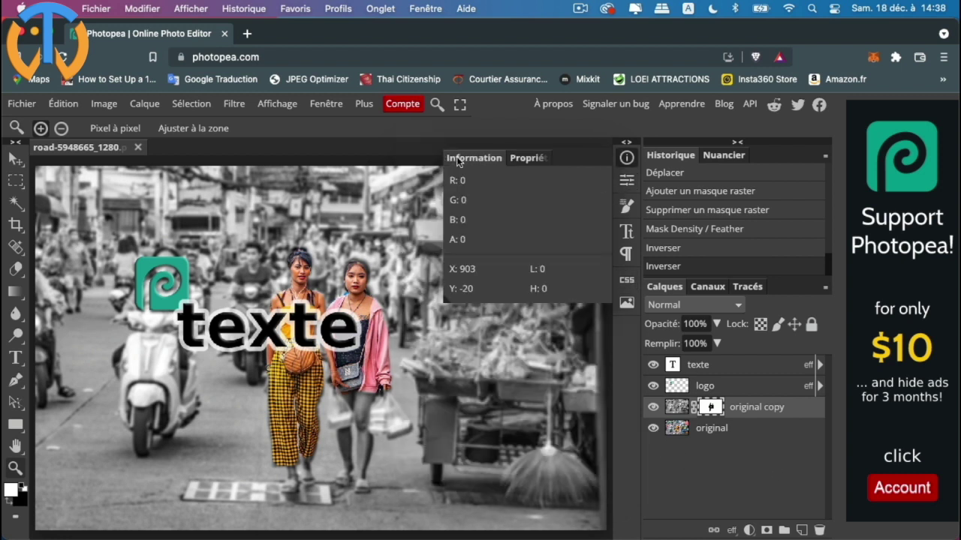
click(627, 159)
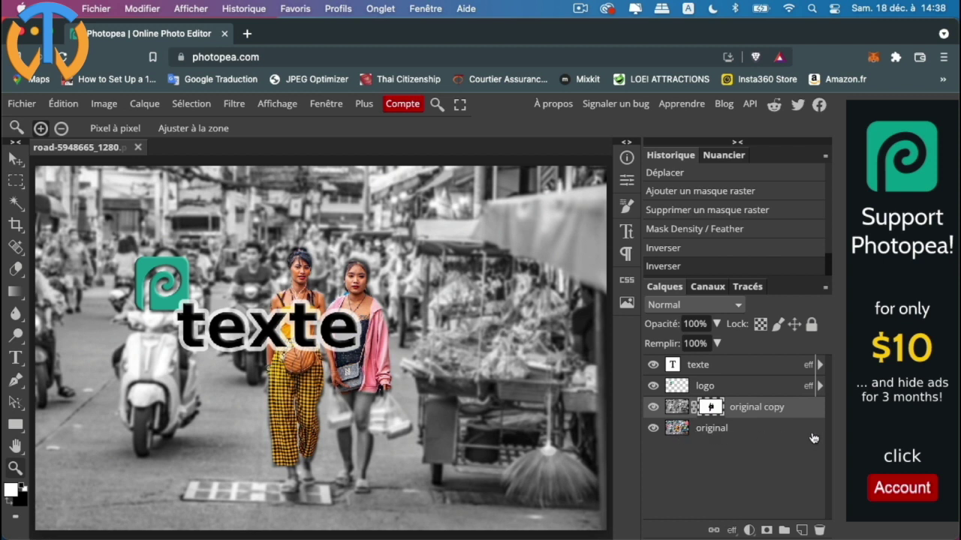
click(743, 438)
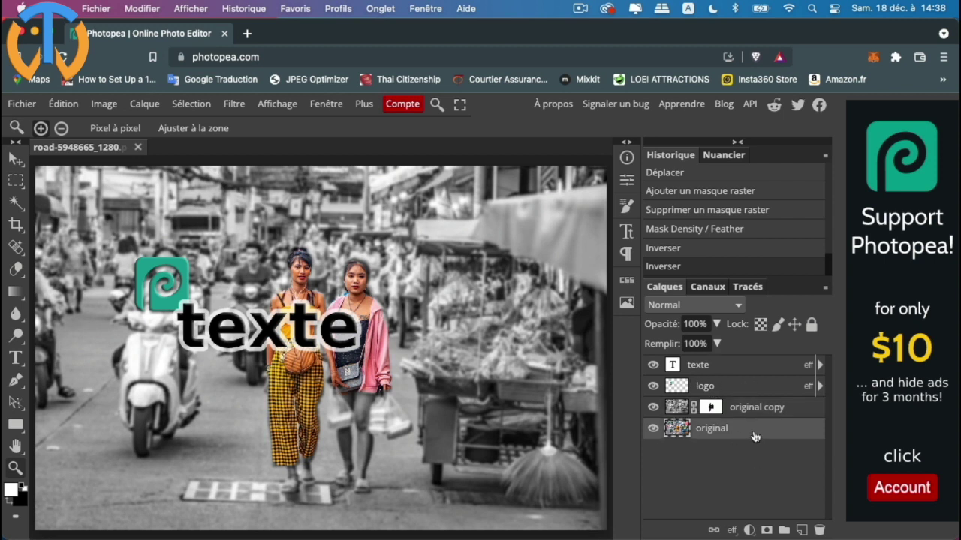
right_click(755, 437)
click(795, 452)
click(773, 406)
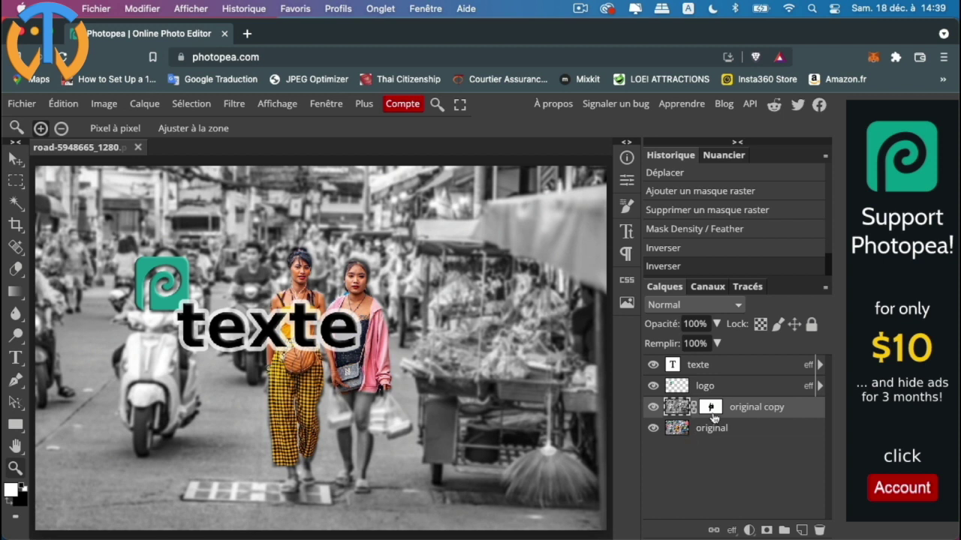
click(22, 104)
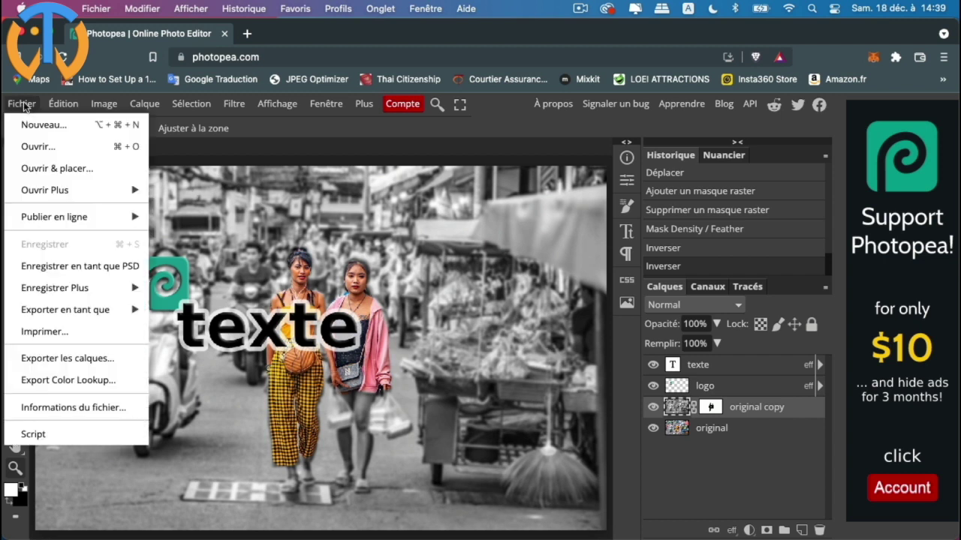
click(297, 255)
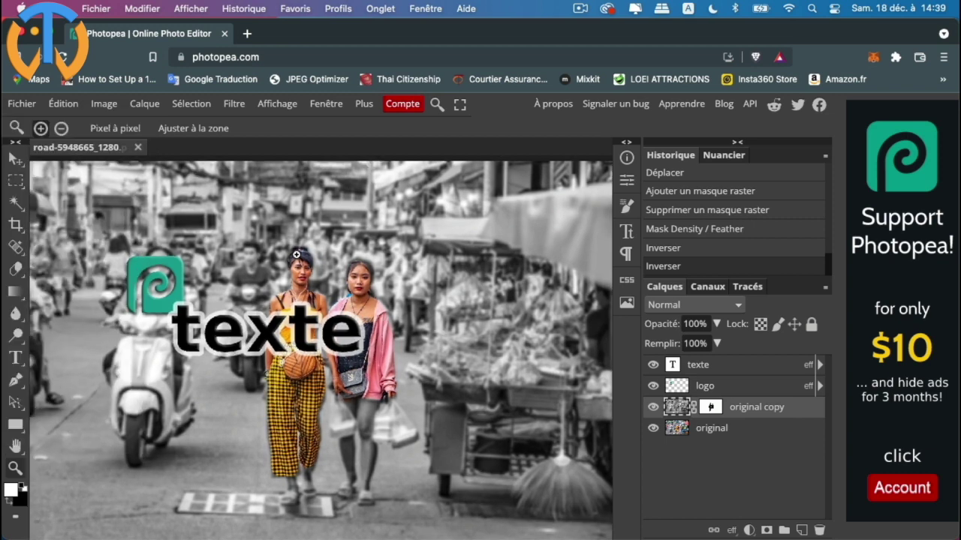
Step: Apply an image size of 1280 × 817 pixels at 300 DPI with bilinear resampling
click(103, 104)
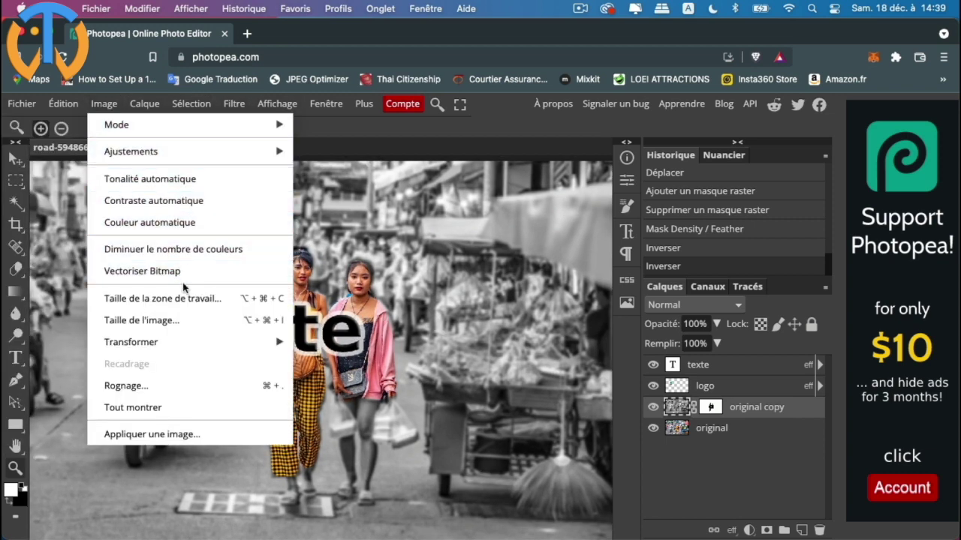
click(168, 320)
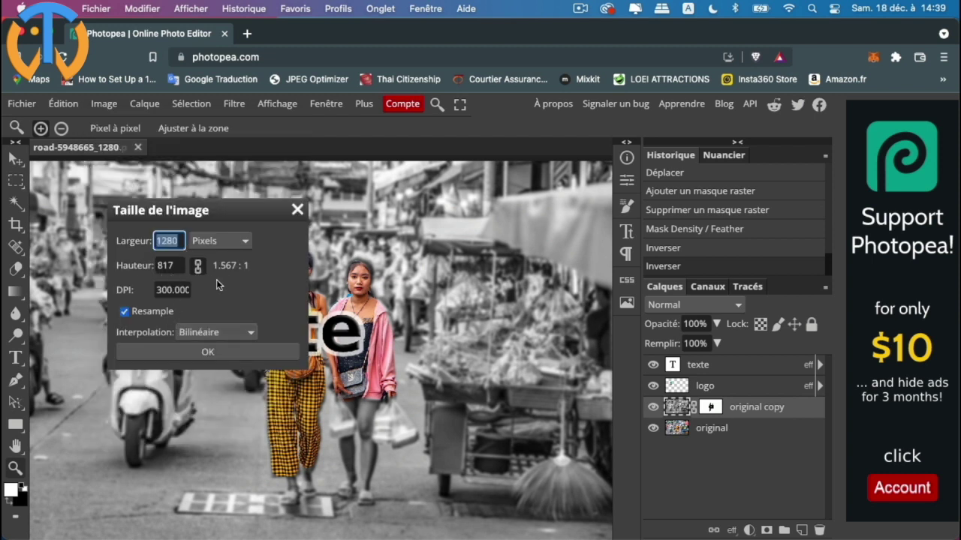
click(208, 354)
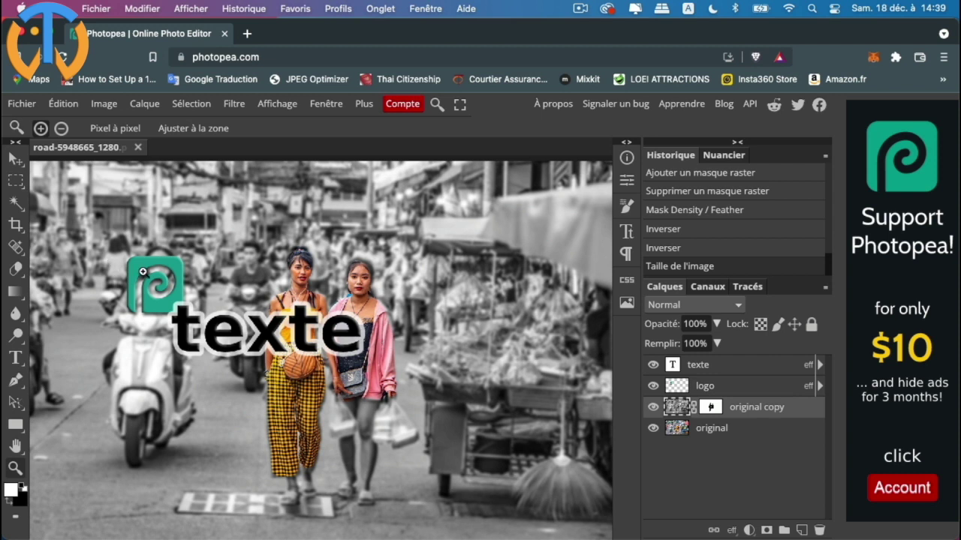
Step: Export the composition as a JPG at 1280 × 817 px and 70% quality, saving it in the Bureau folder as calque
click(26, 105)
mouse_move(63, 309)
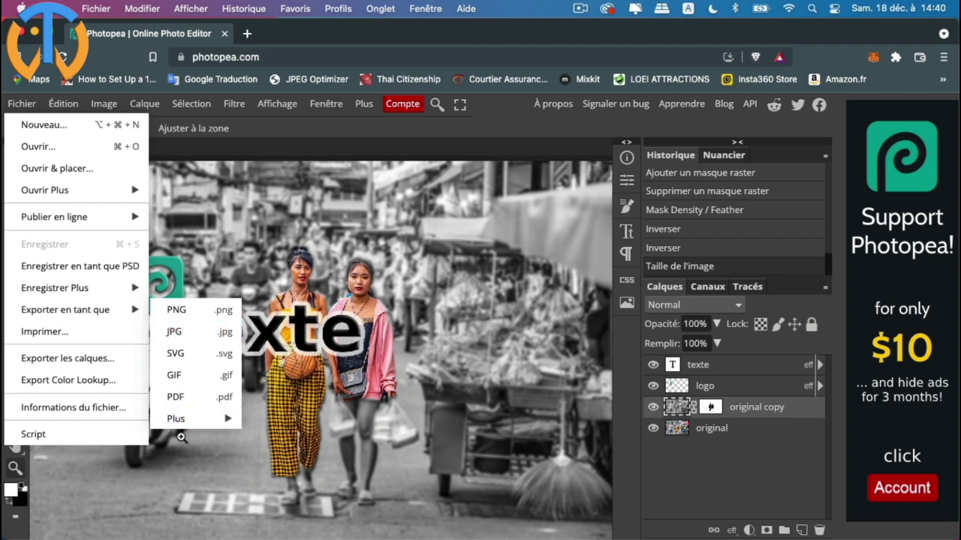
mouse_move(184, 422)
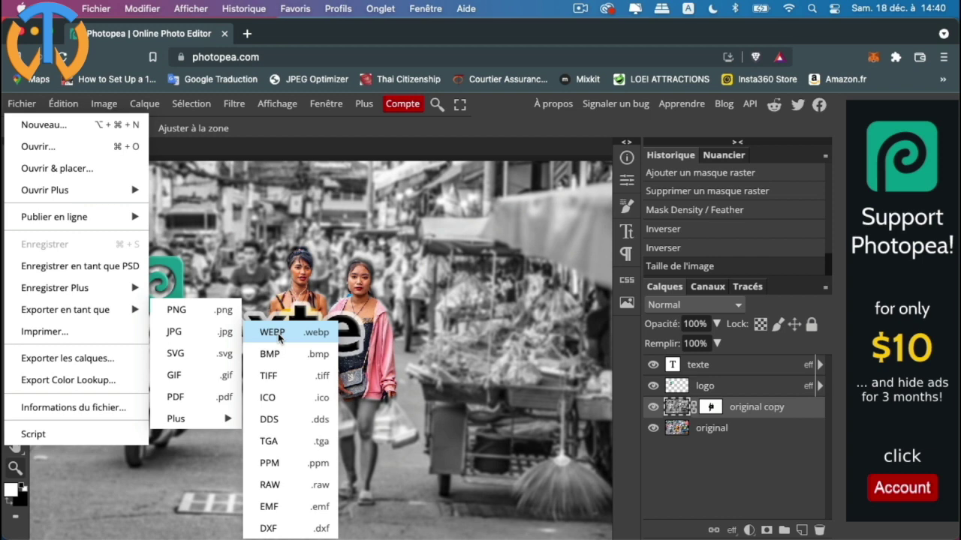
click(187, 331)
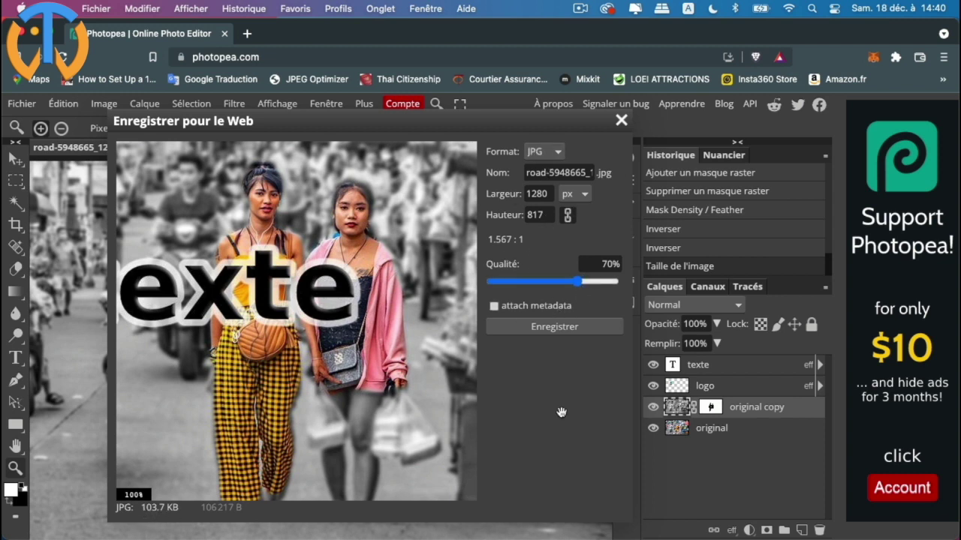
click(558, 328)
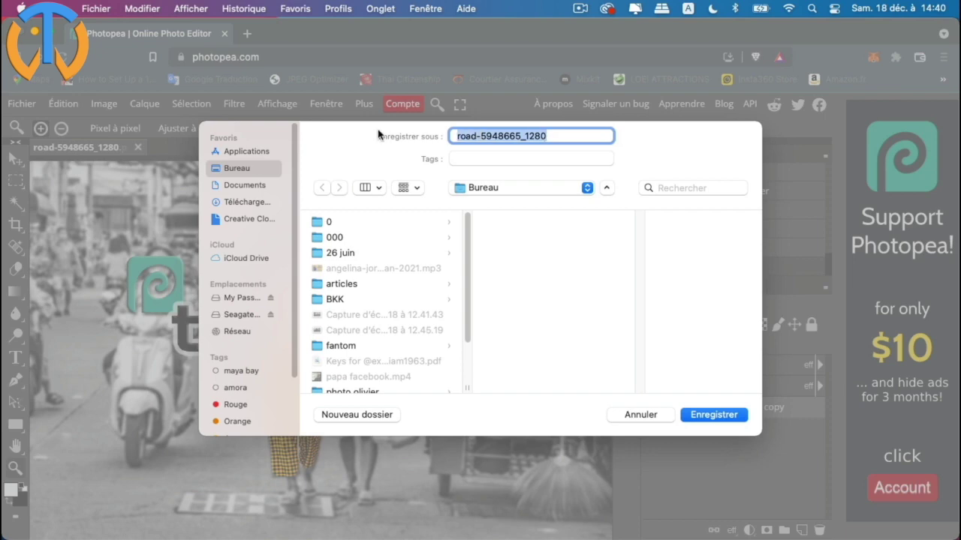
text(calque)
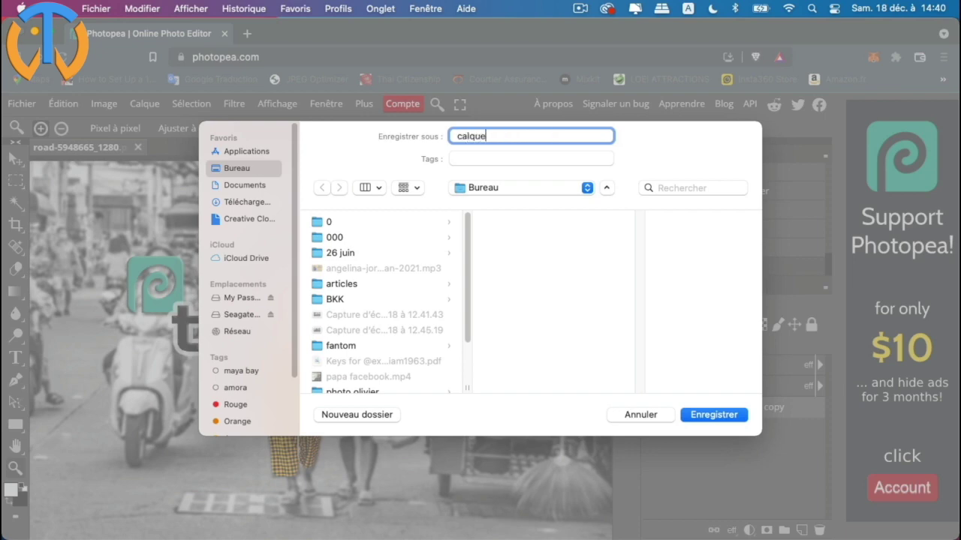
click(717, 412)
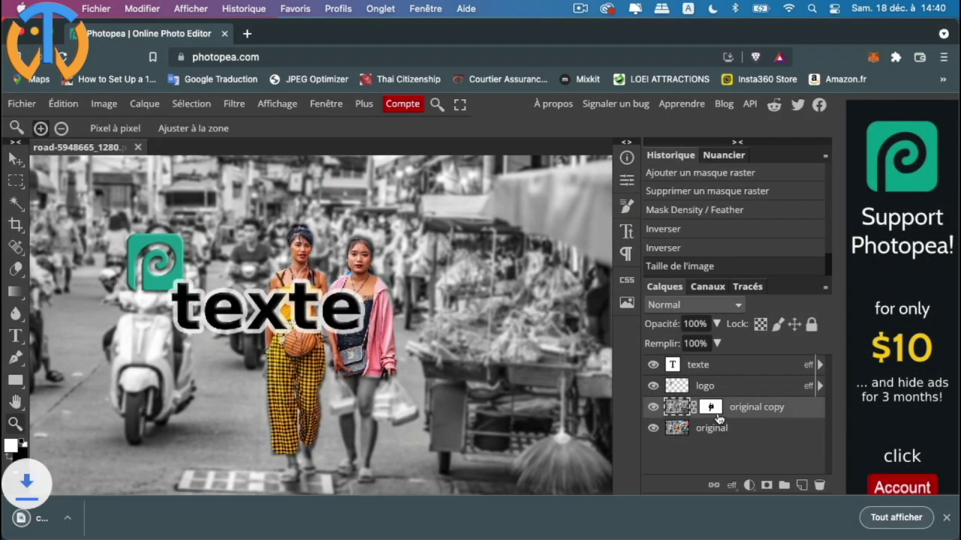
Step: Minimize the browser window and open the exported calque.jpeg from the desktop in Preview (Aperçu)
click(34, 33)
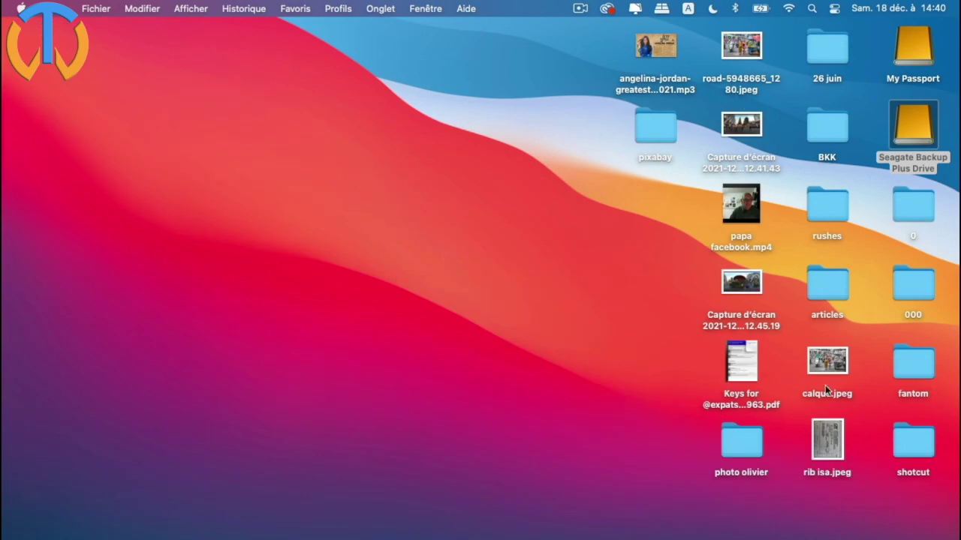
right_click(818, 362)
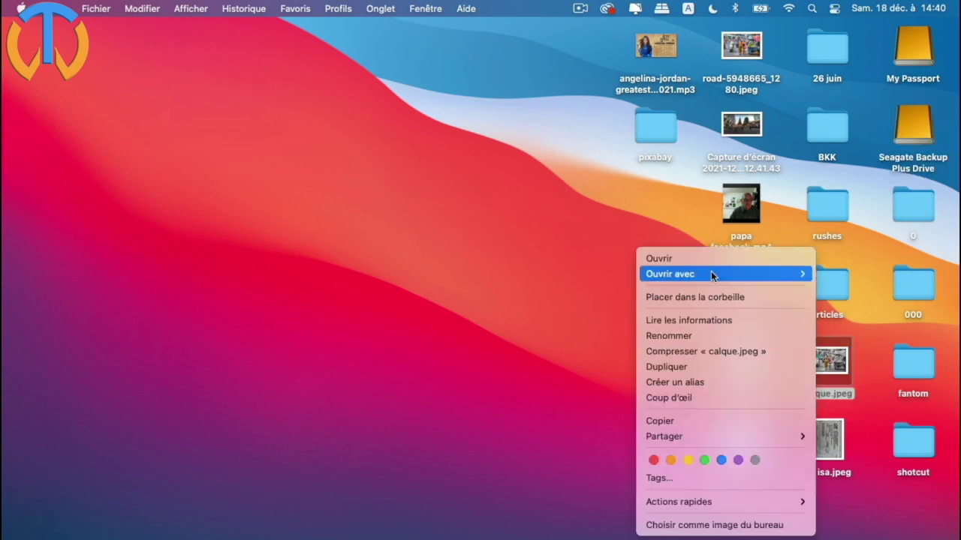
mouse_move(711, 273)
click(539, 275)
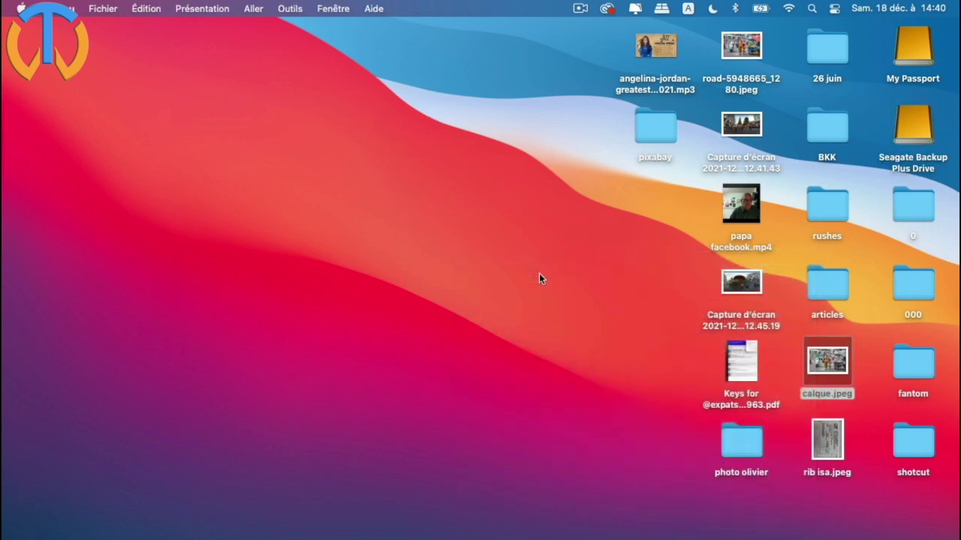